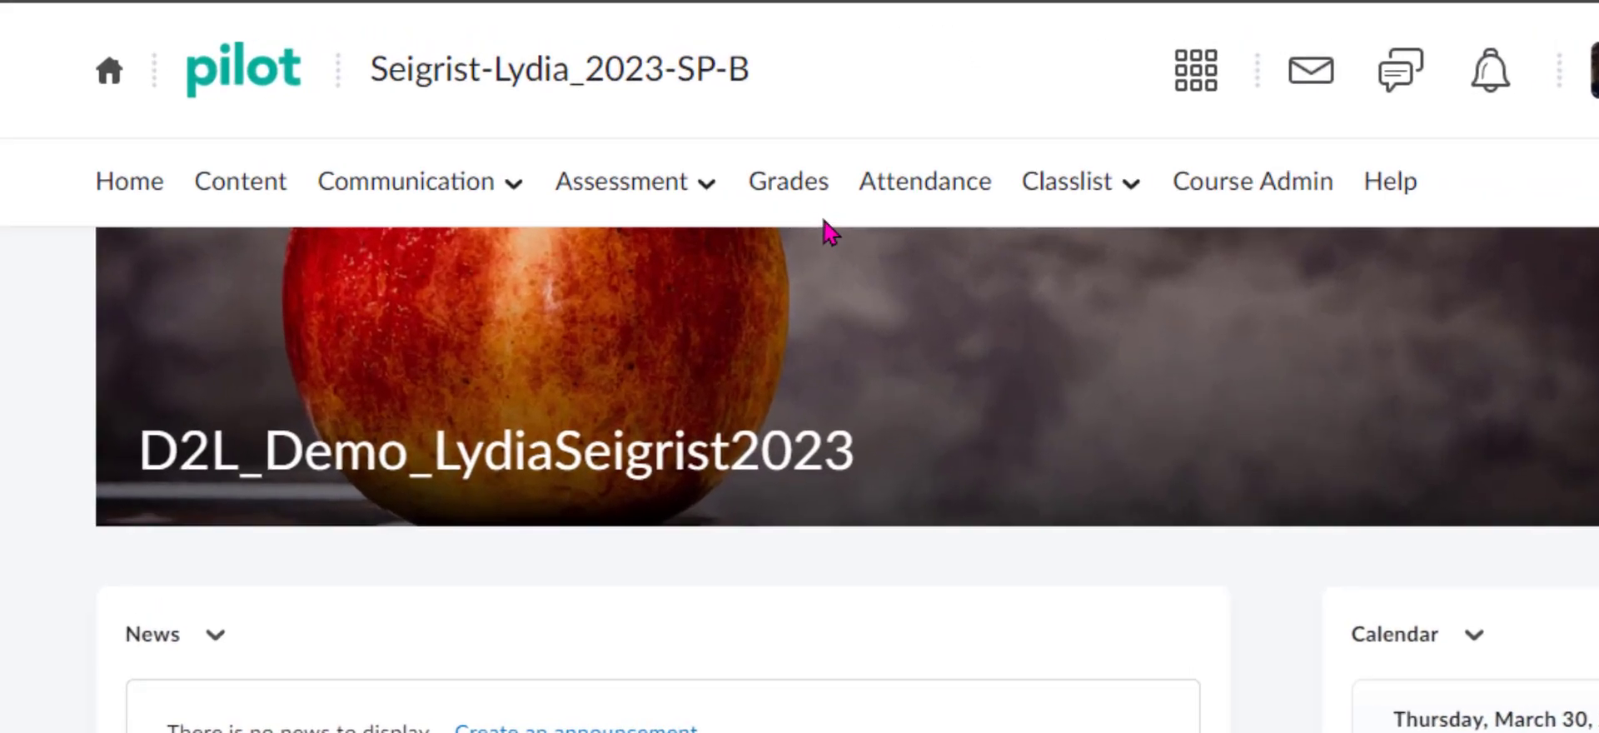
Open the course's grade management page and look through the existing weekly grade items.
click(783, 183)
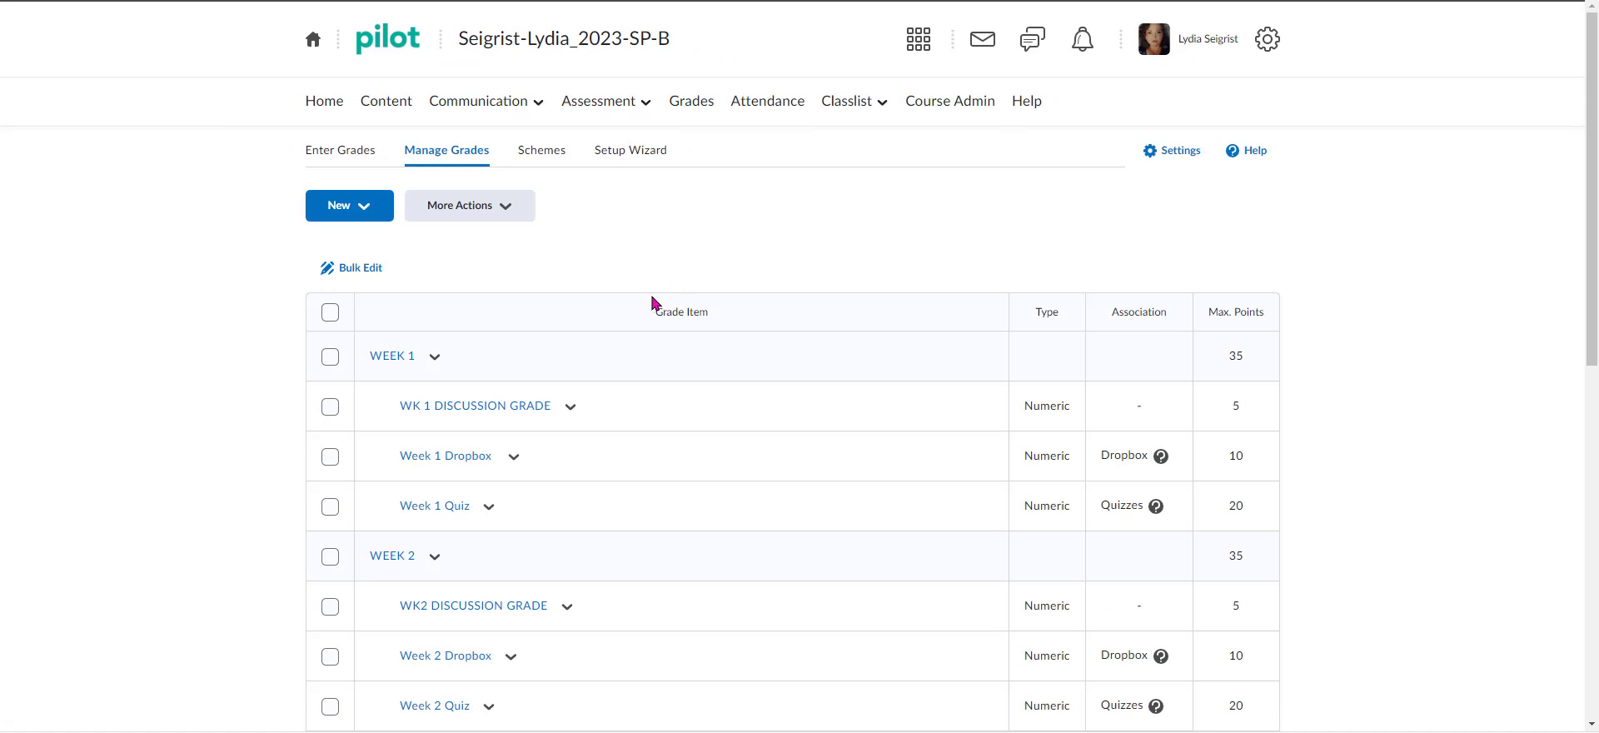
scroll(414, 369, down, 9)
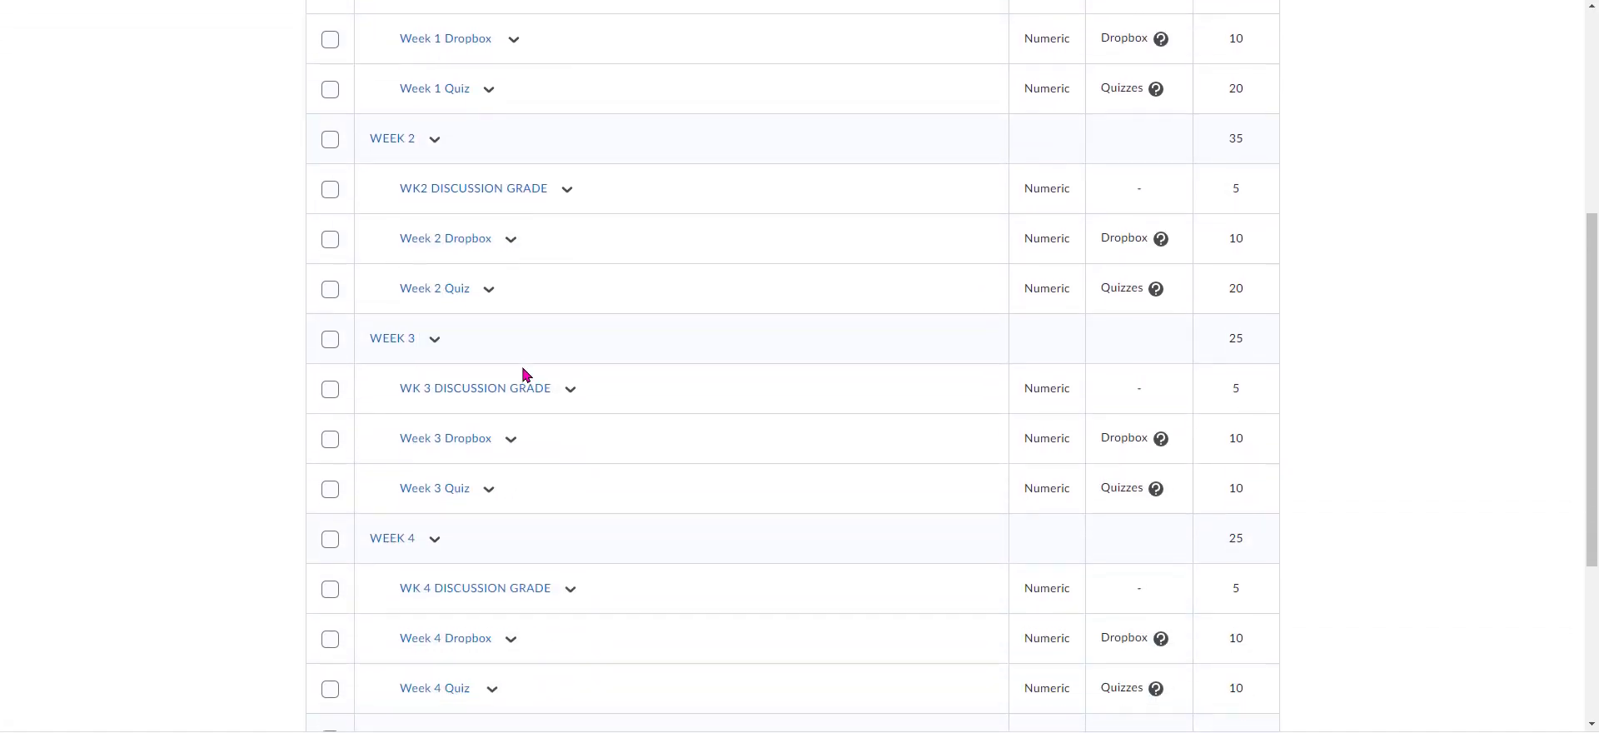
scroll(676, 399, up, 10)
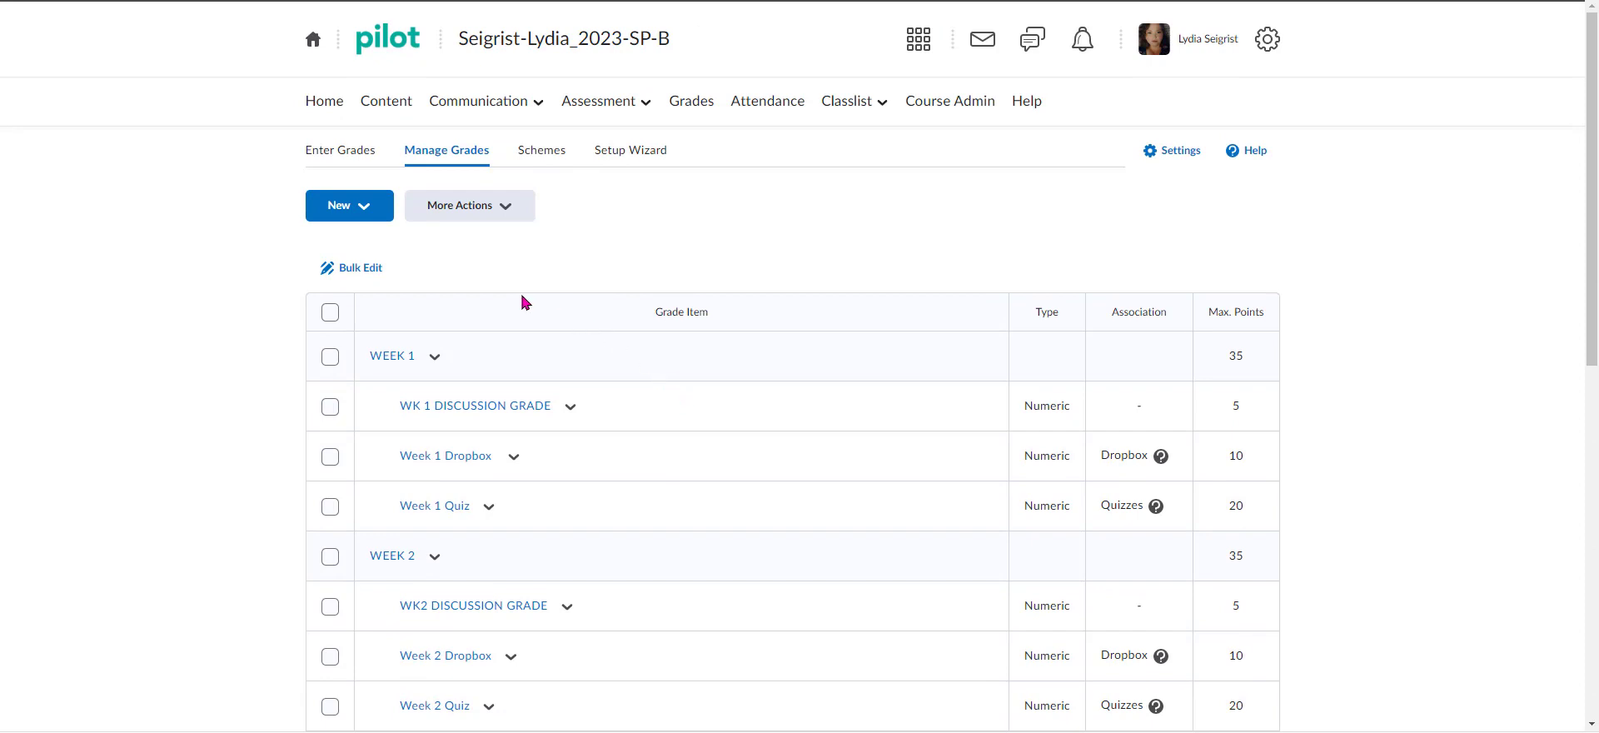
Create a grade category named WEEK 6, saving it so that another new category is started.
click(364, 208)
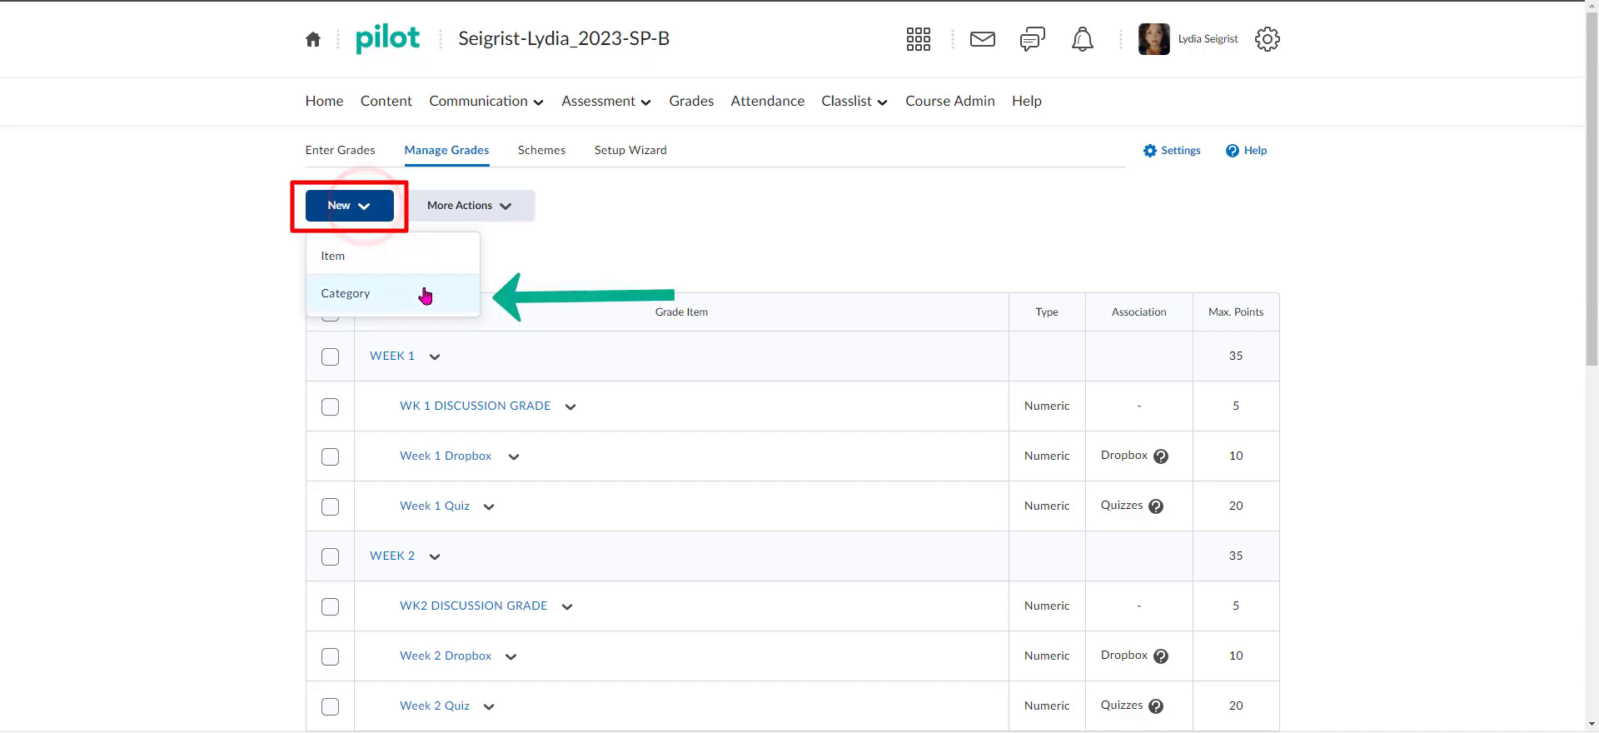
click(449, 306)
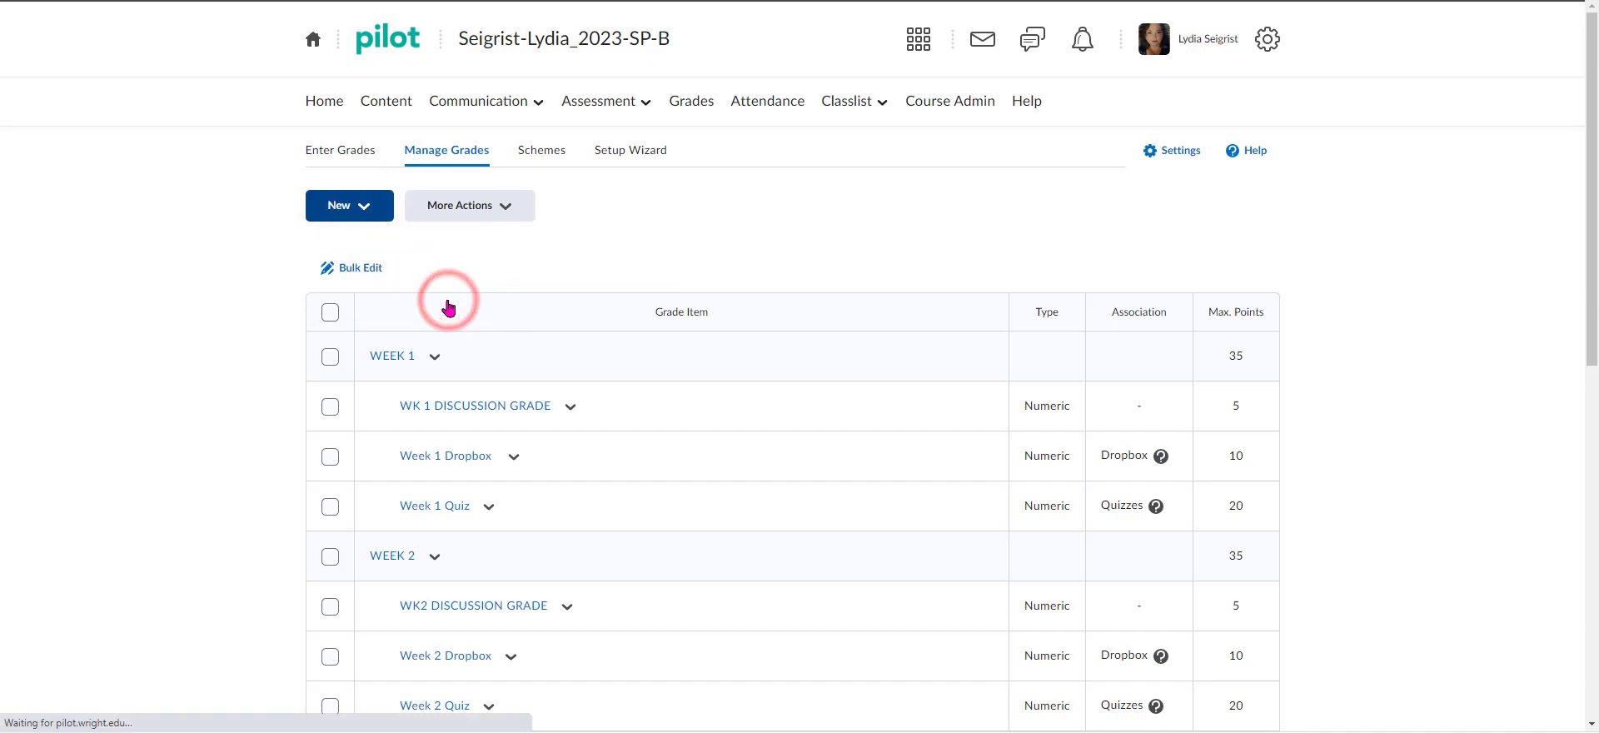
click(511, 350)
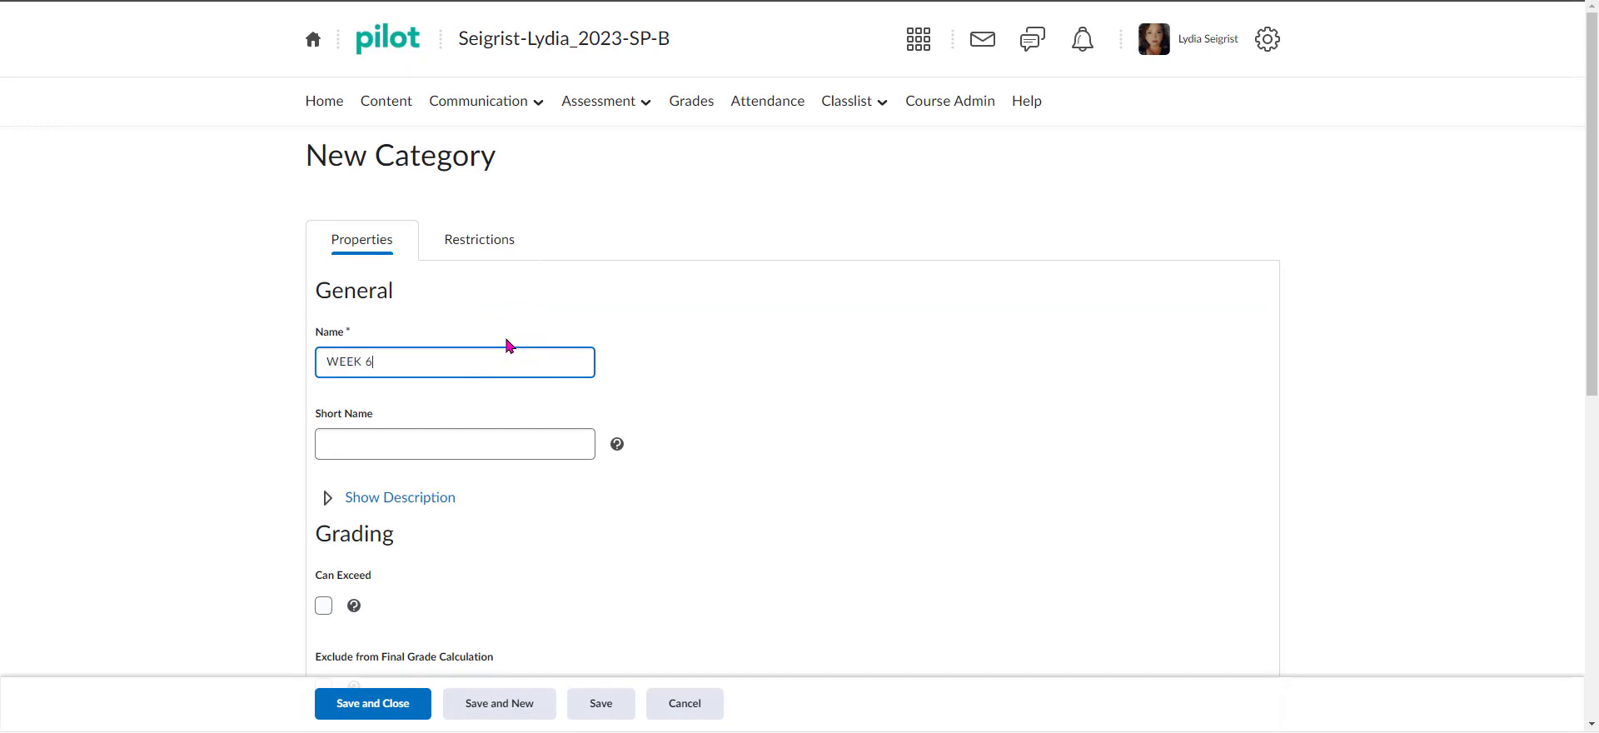
scroll(716, 517, down, 4)
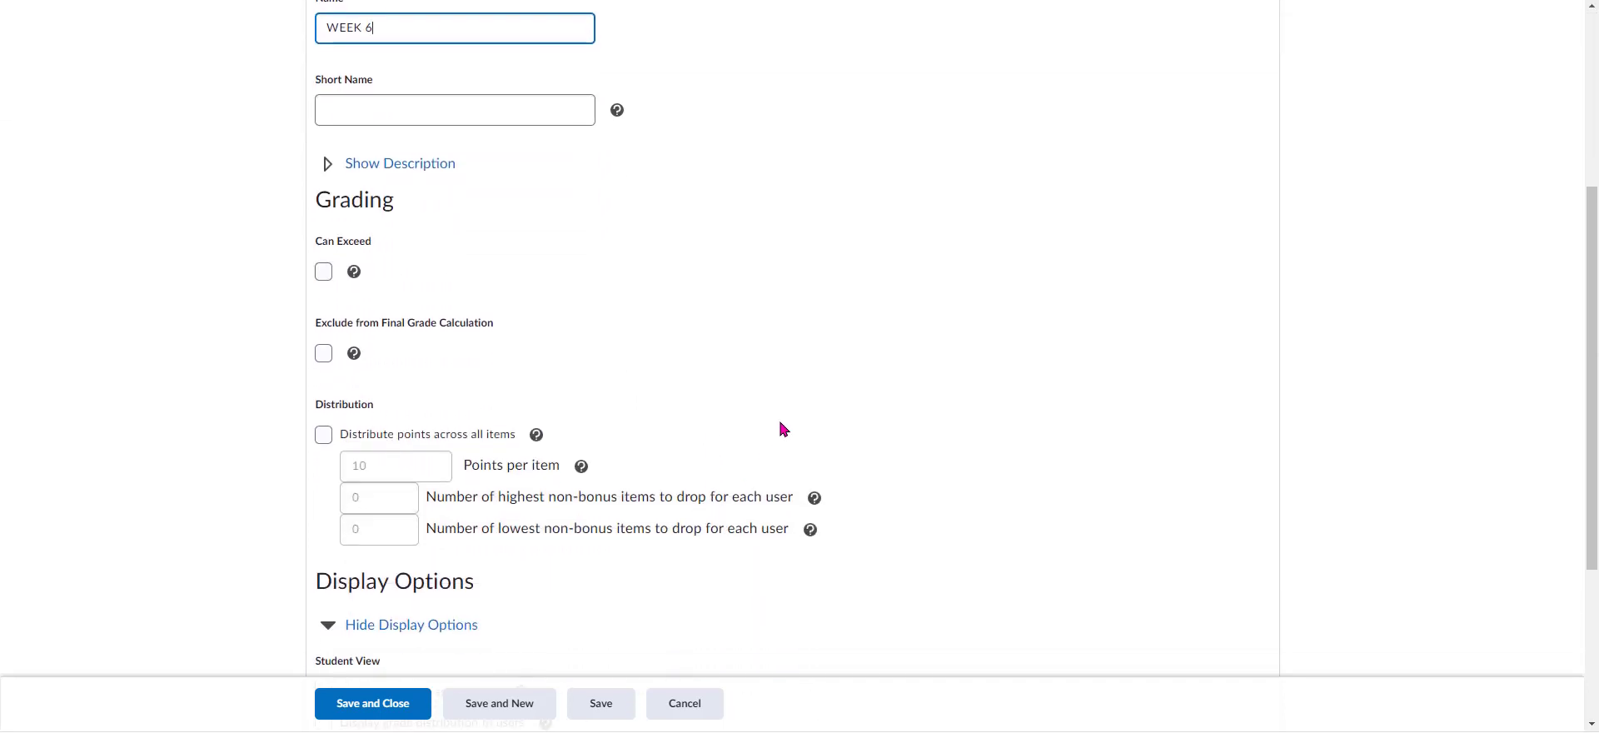
scroll(782, 429, down, 3)
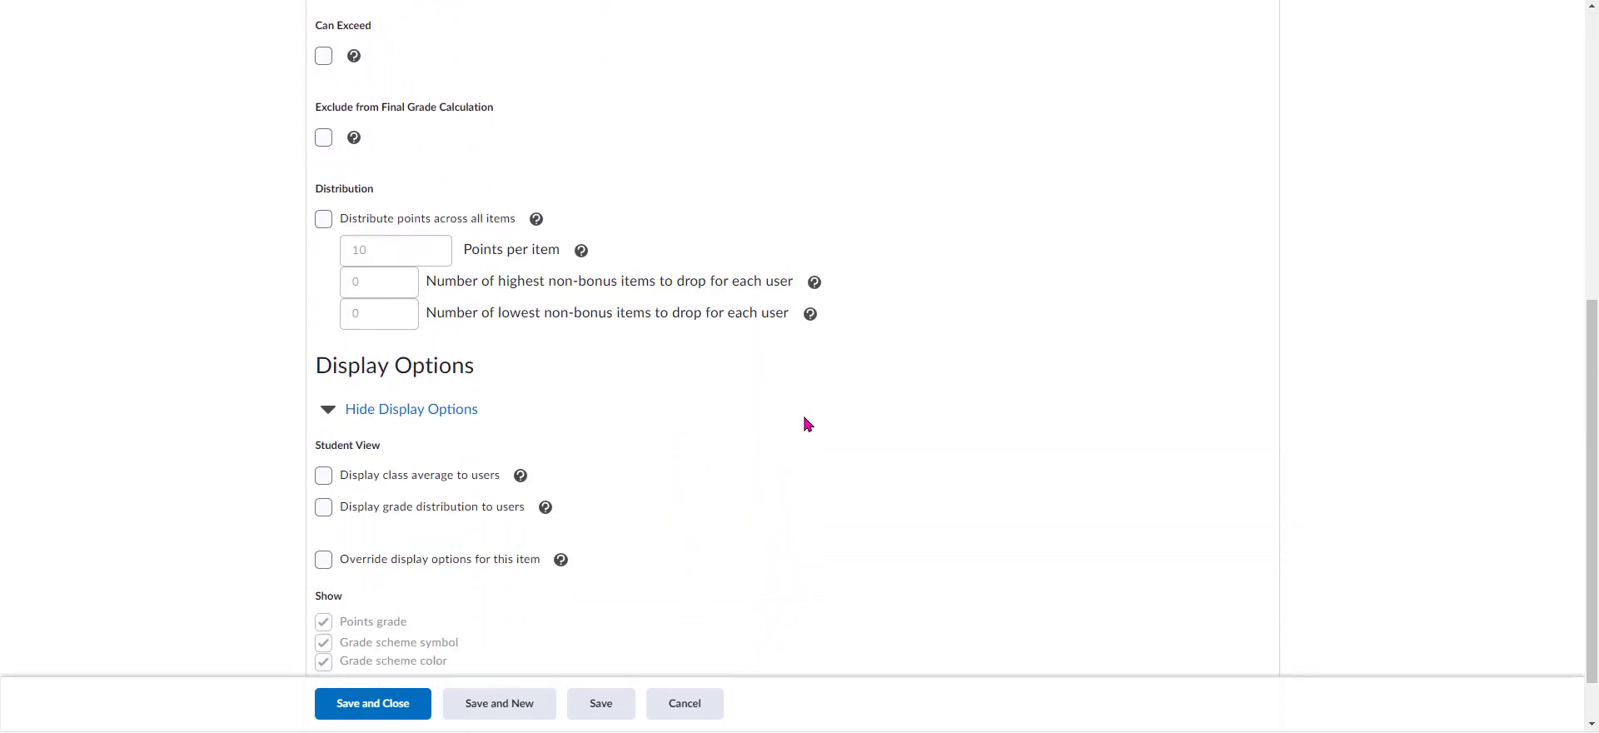
click(472, 697)
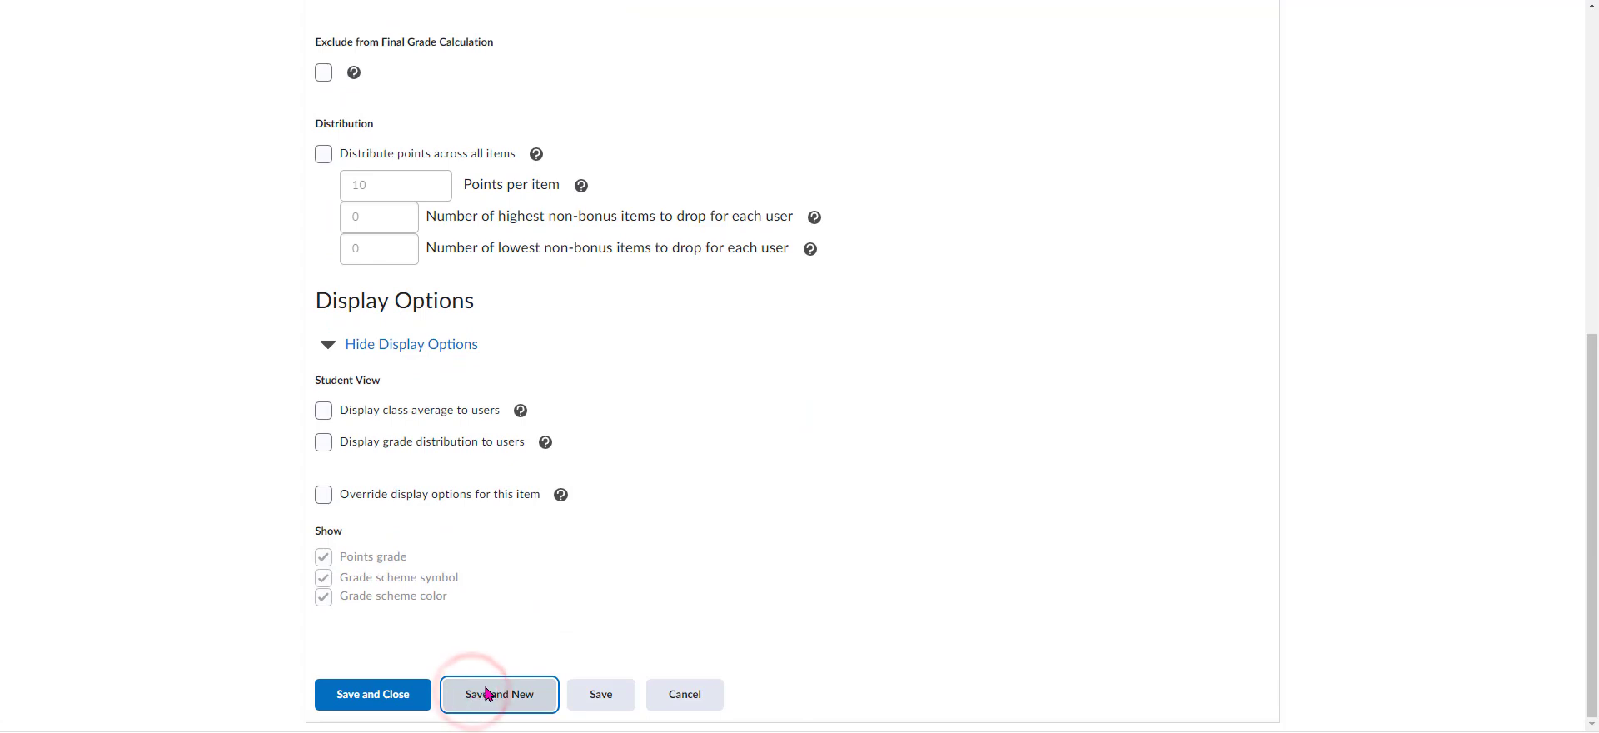
Name the new category WEEK 7, then save it and return to the grade list.
click(468, 360)
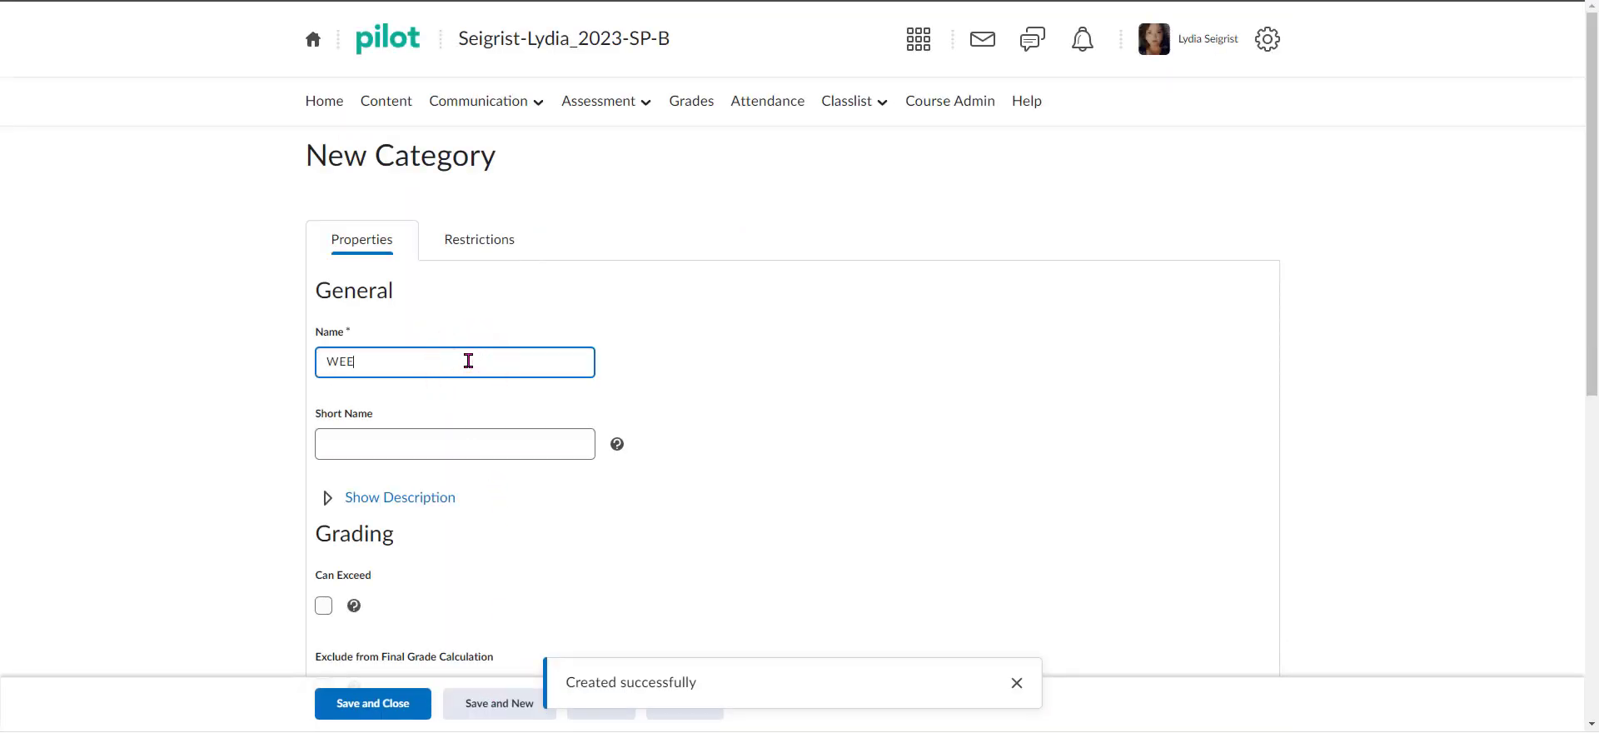
text(WEEK 7)
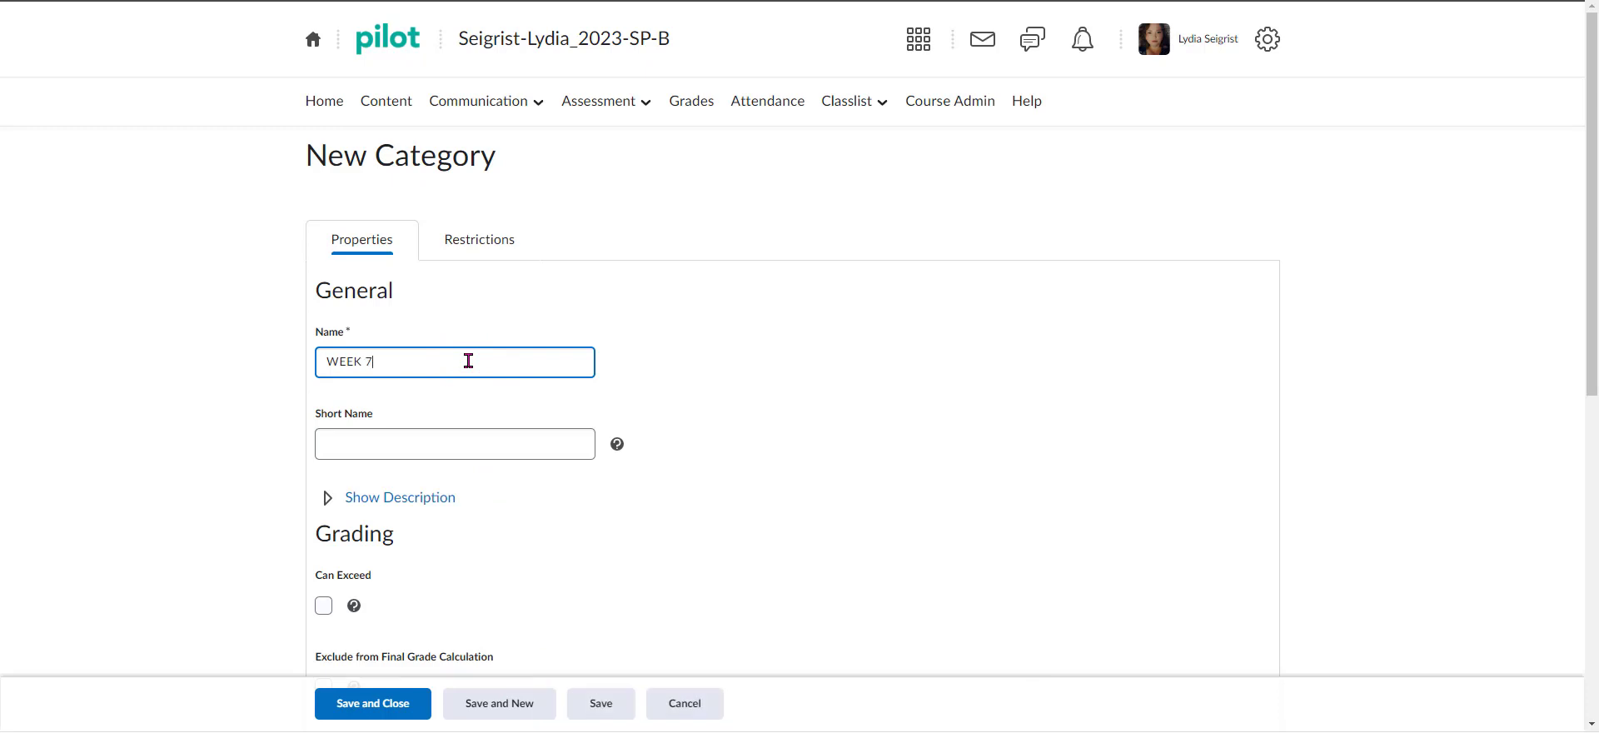
scroll(716, 575, down, 4)
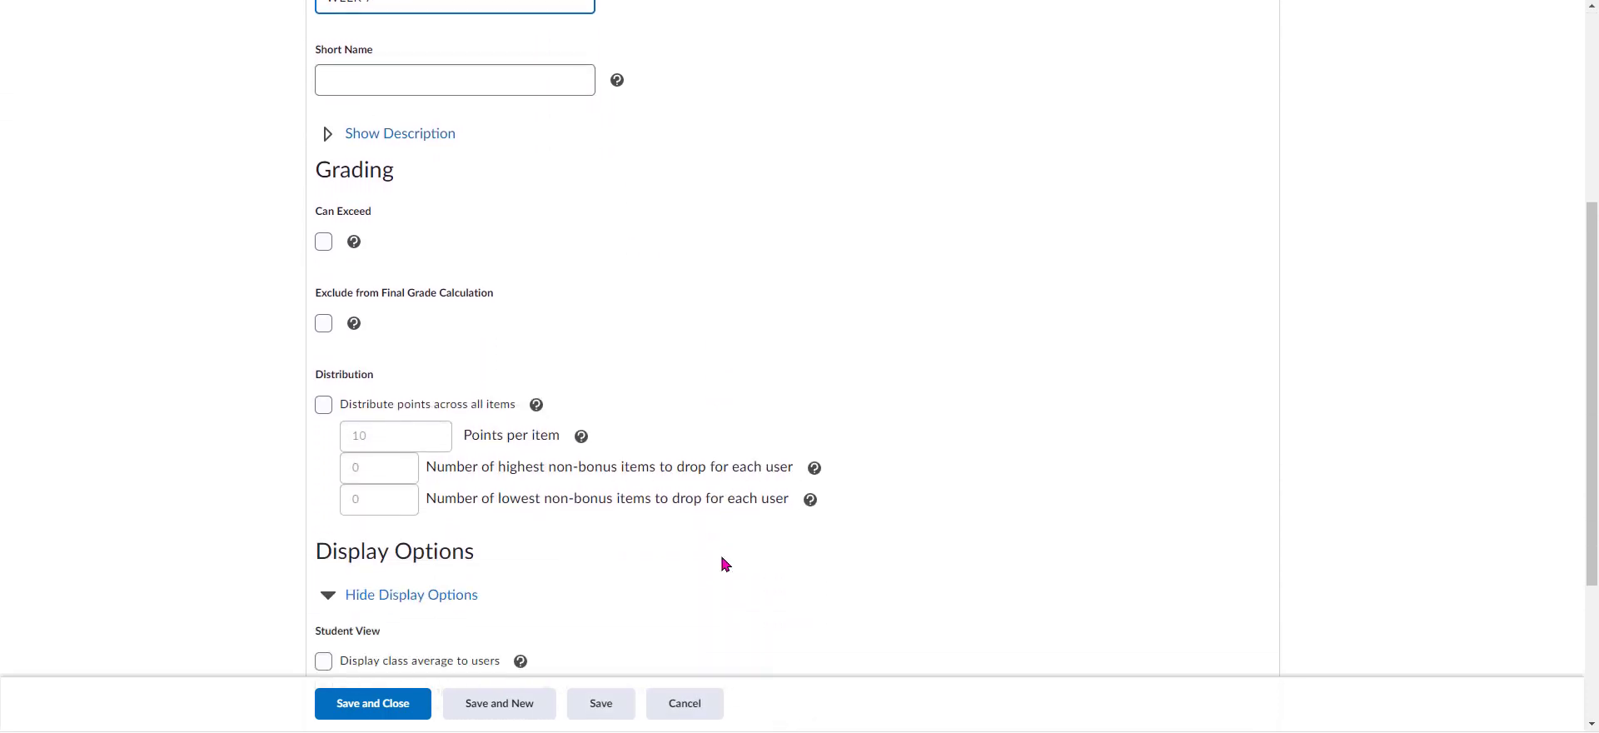
scroll(723, 564, down, 3)
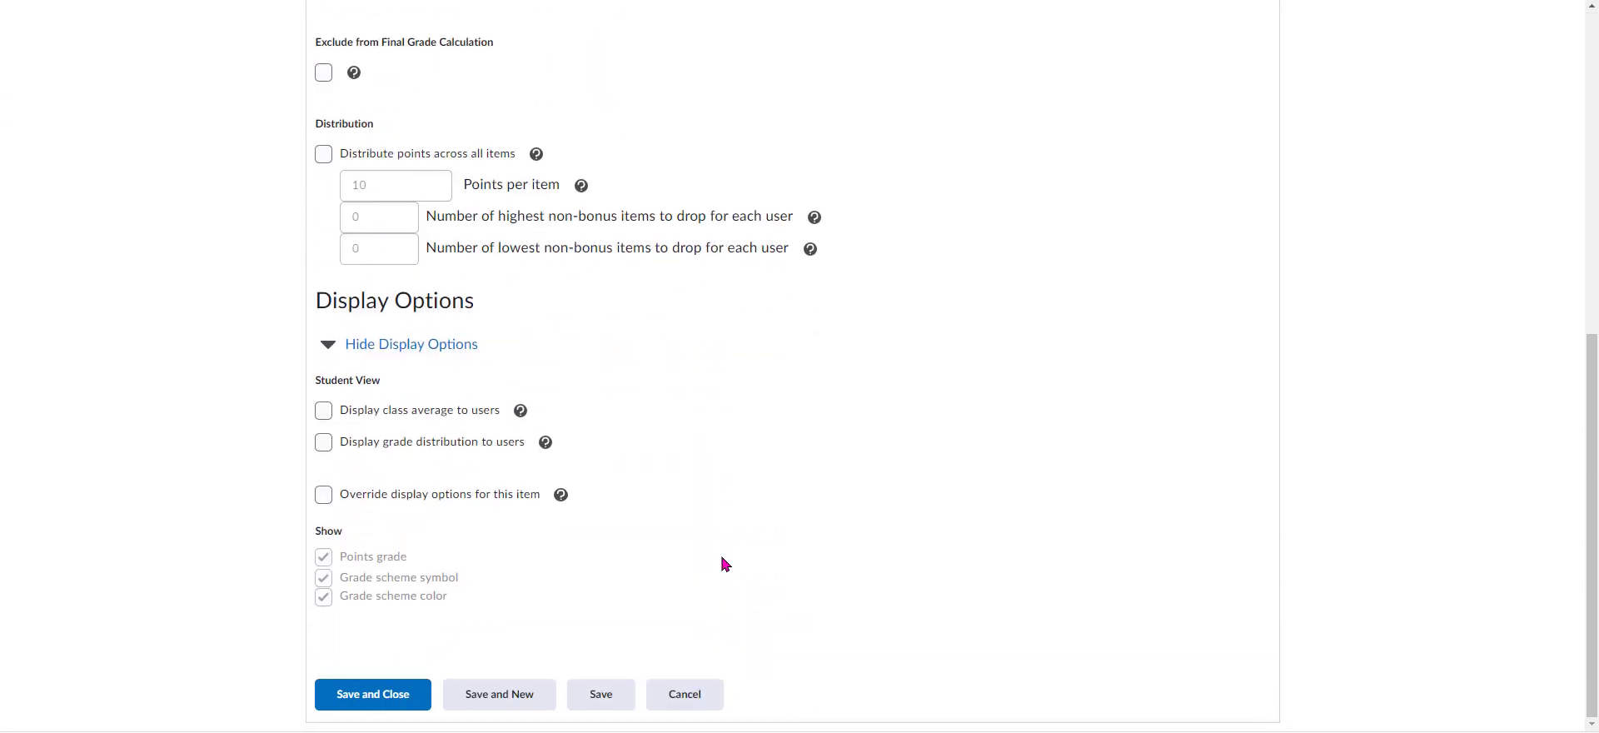
click(409, 698)
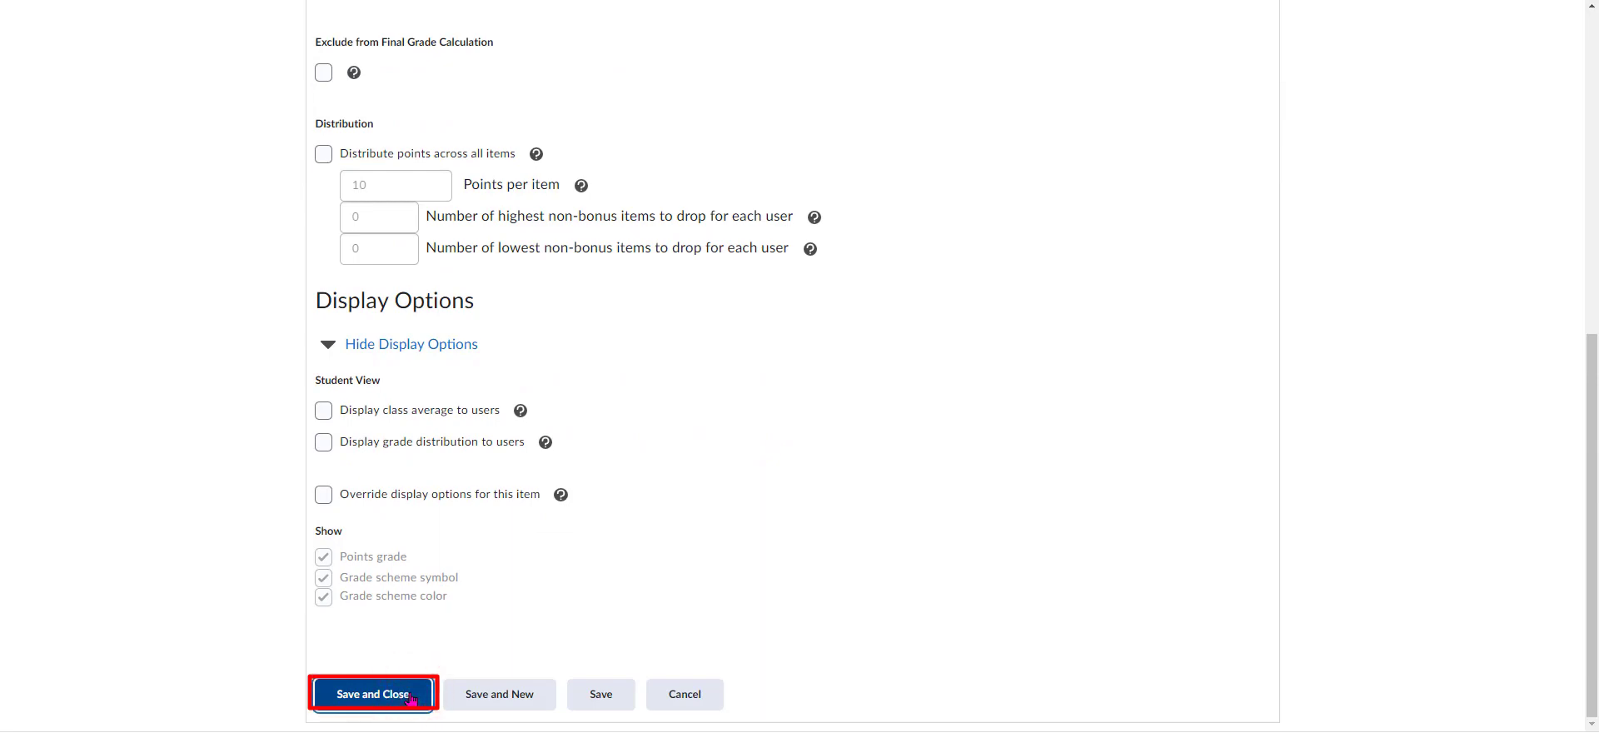
Start a new Numeric grade item and name it Week 6 Dropbox.
scroll(866, 555, down, 5)
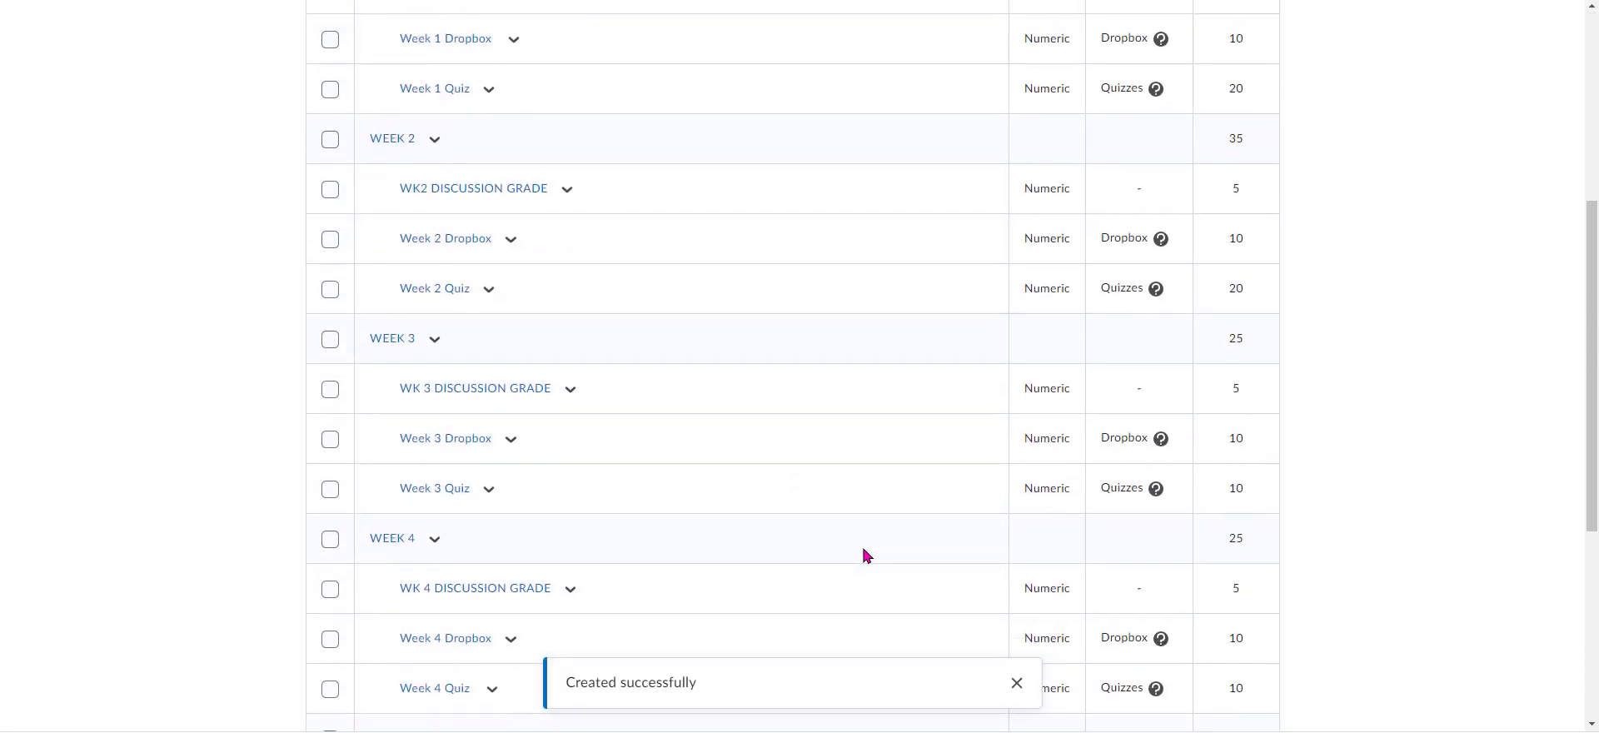
scroll(866, 555, down, 5)
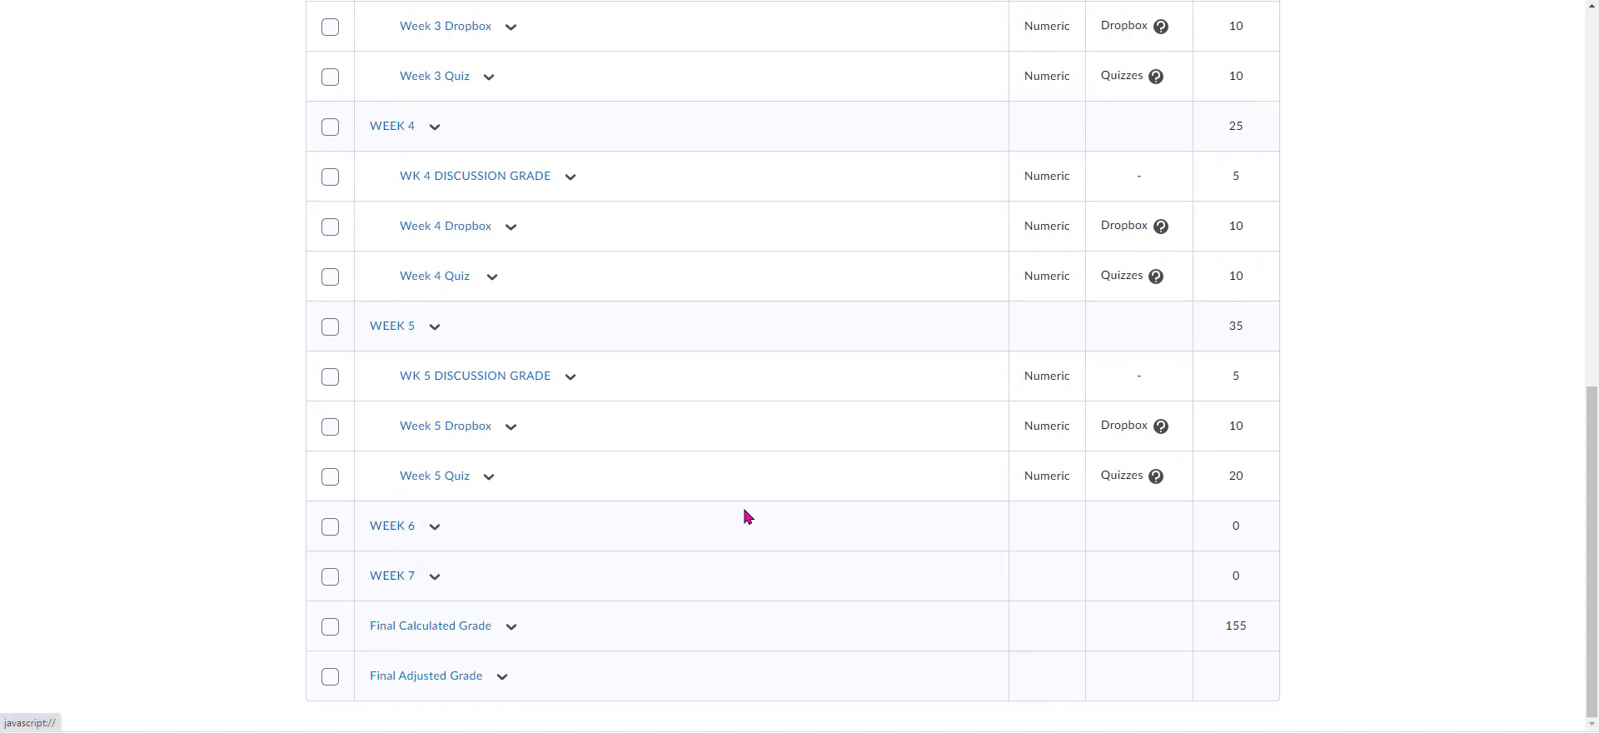
scroll(778, 499, up, 10)
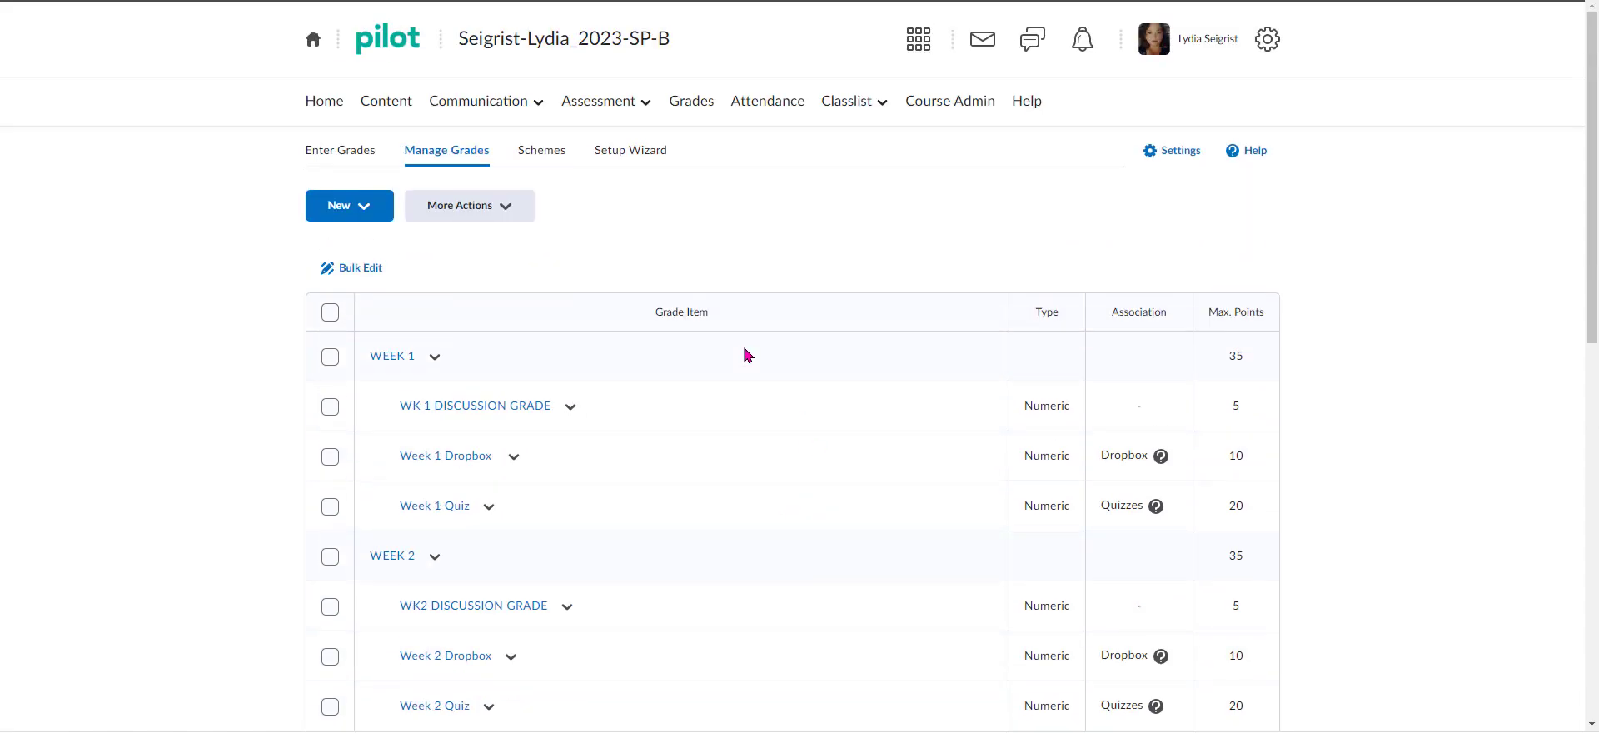
click(364, 206)
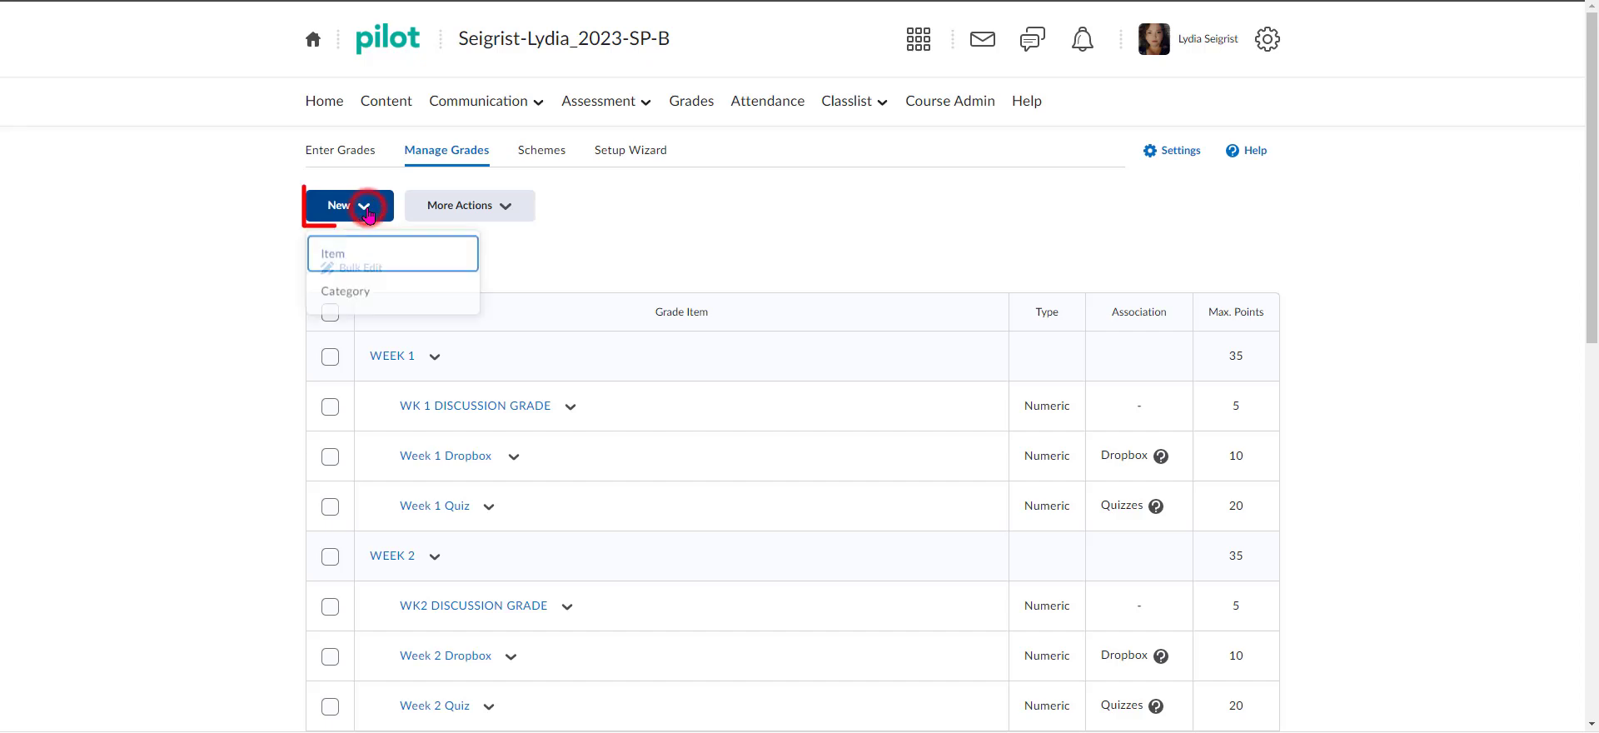
click(461, 262)
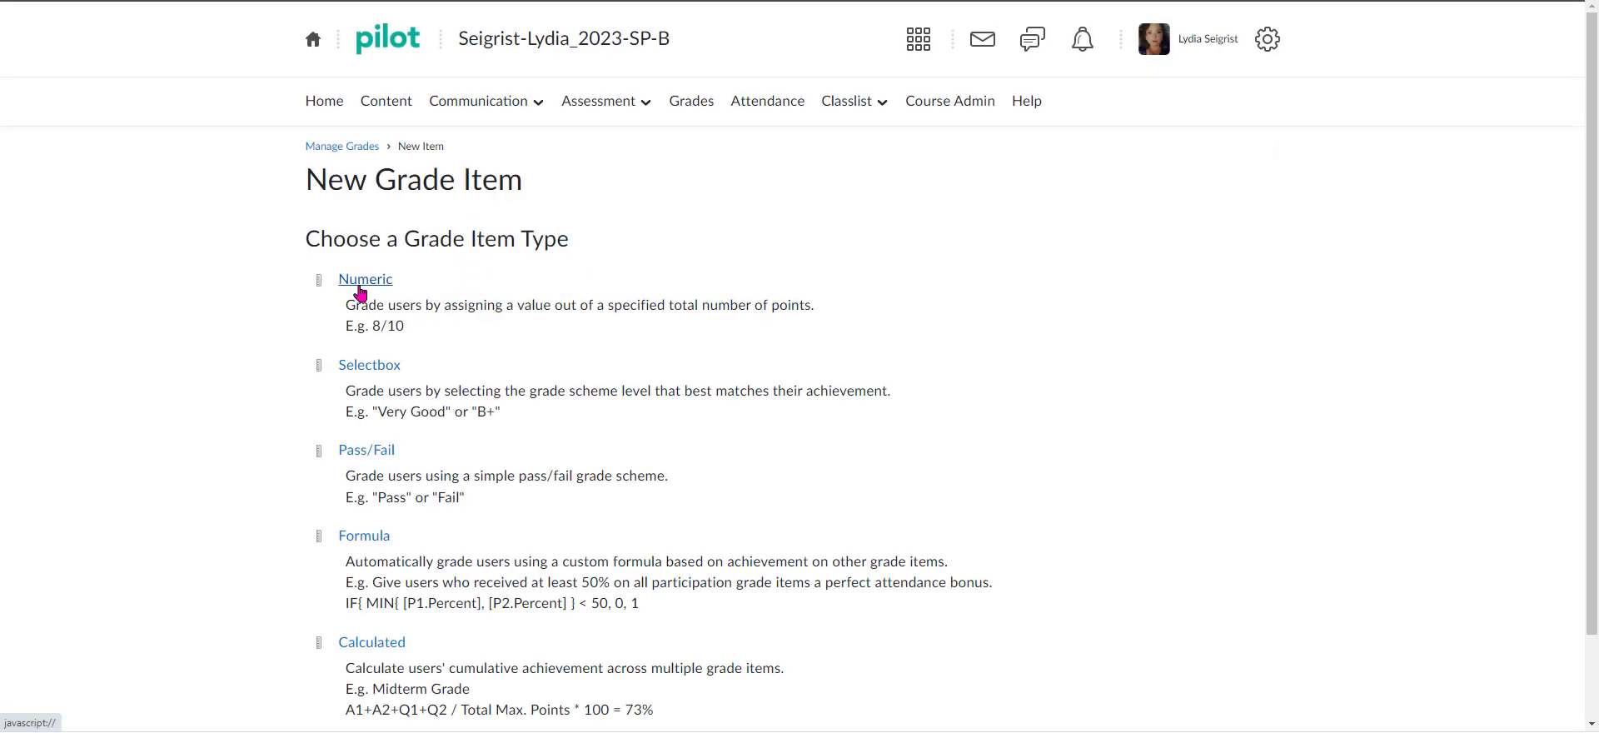
click(360, 289)
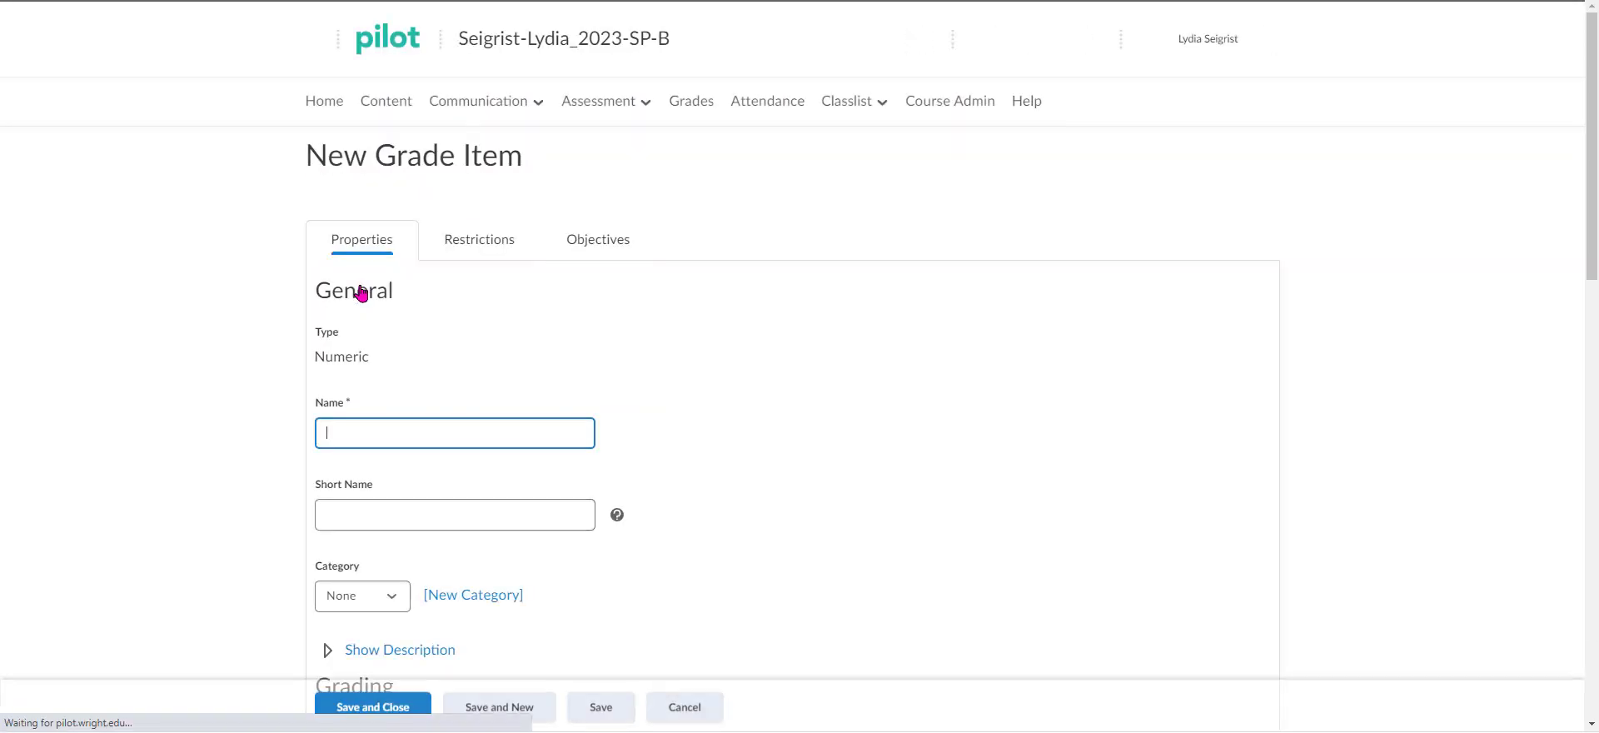
scroll(564, 418, down, 2)
click(550, 268)
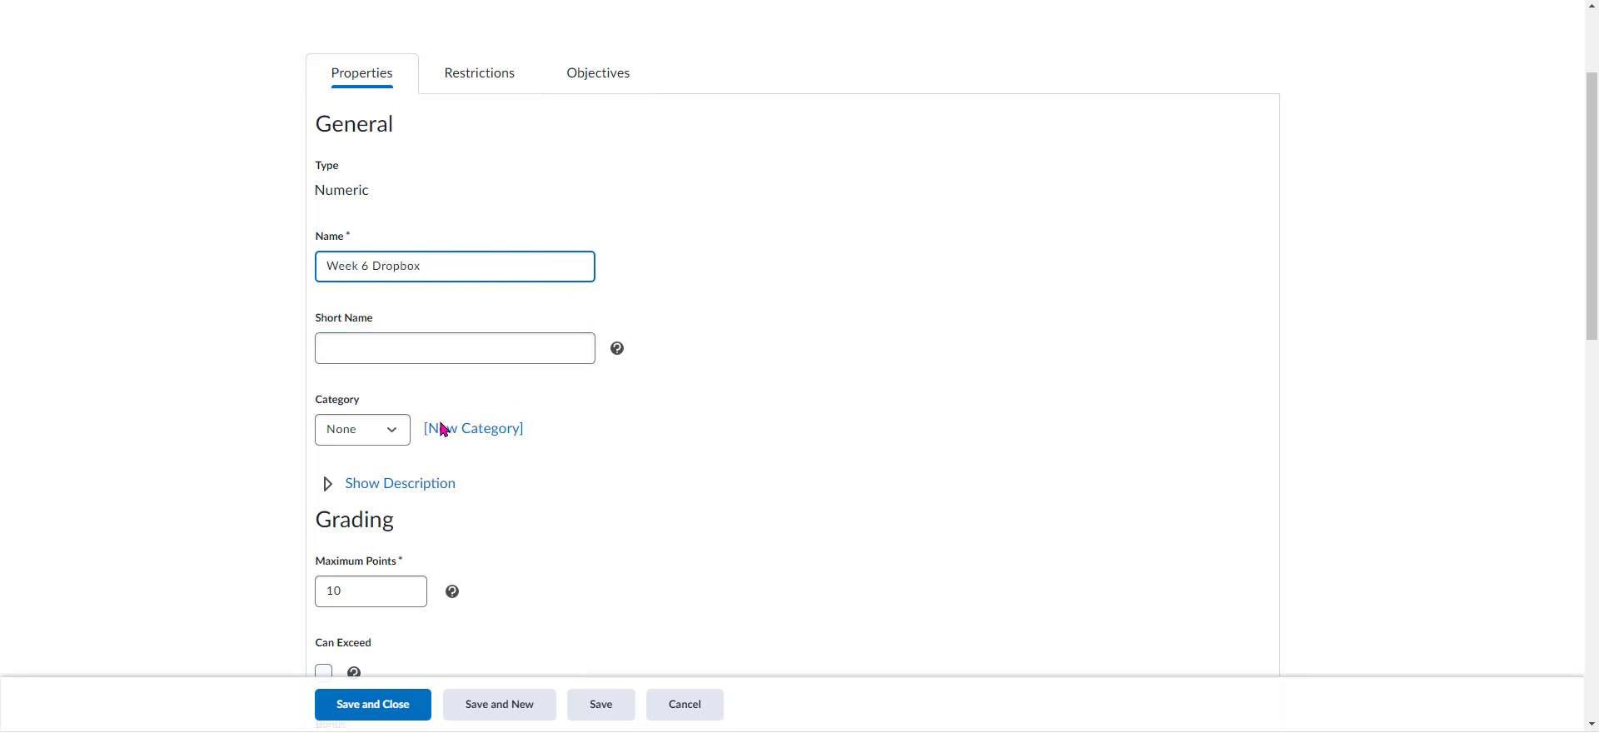
Assign Week 6 Dropbox to the WEEK 6 category with 20 maximum points, and save it so that another new item is started.
click(387, 429)
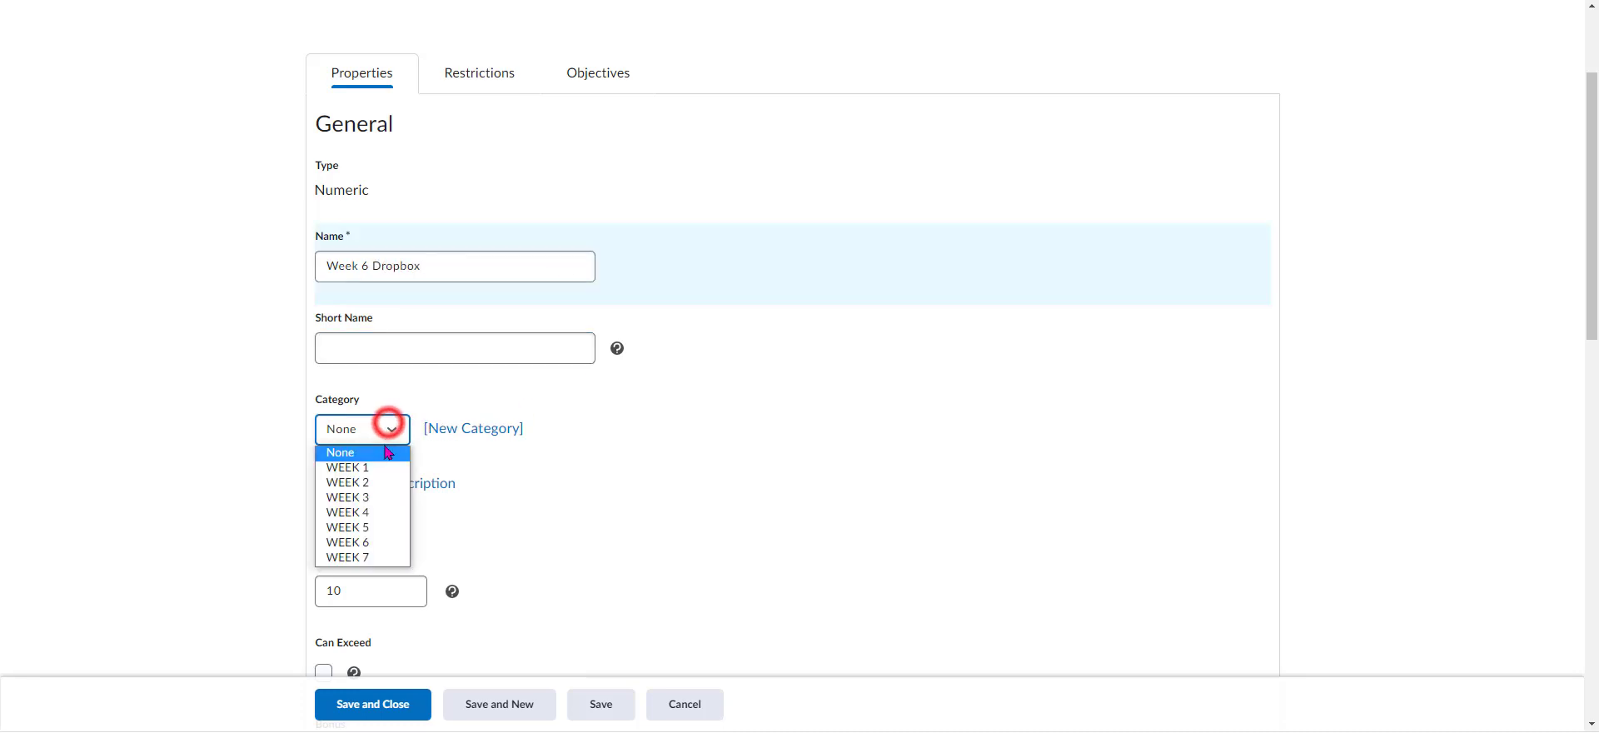
click(393, 549)
scroll(786, 517, down, 4)
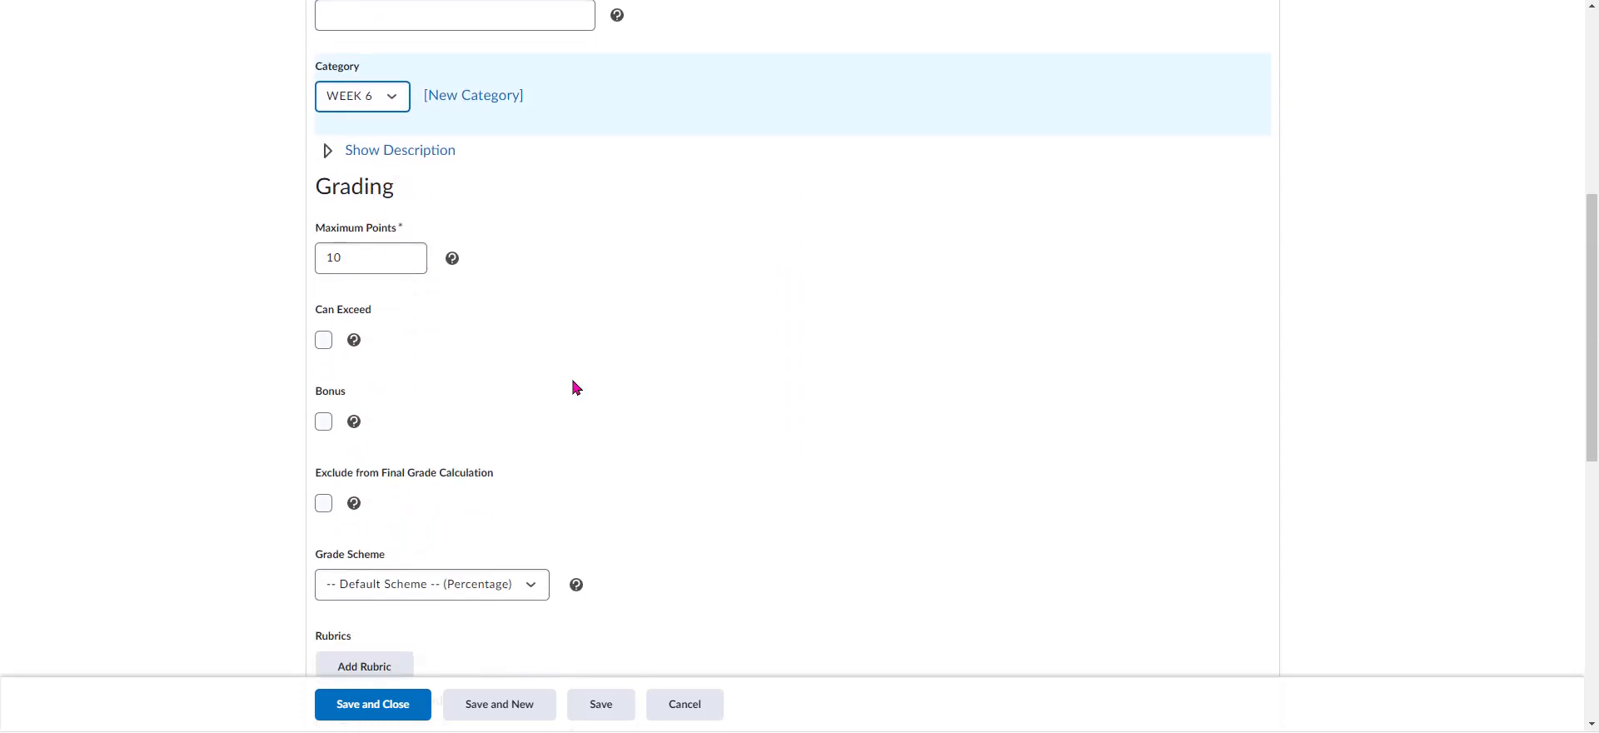
double_click(361, 259)
text(20)
scroll(740, 364, down, 3)
scroll(754, 363, down, 5)
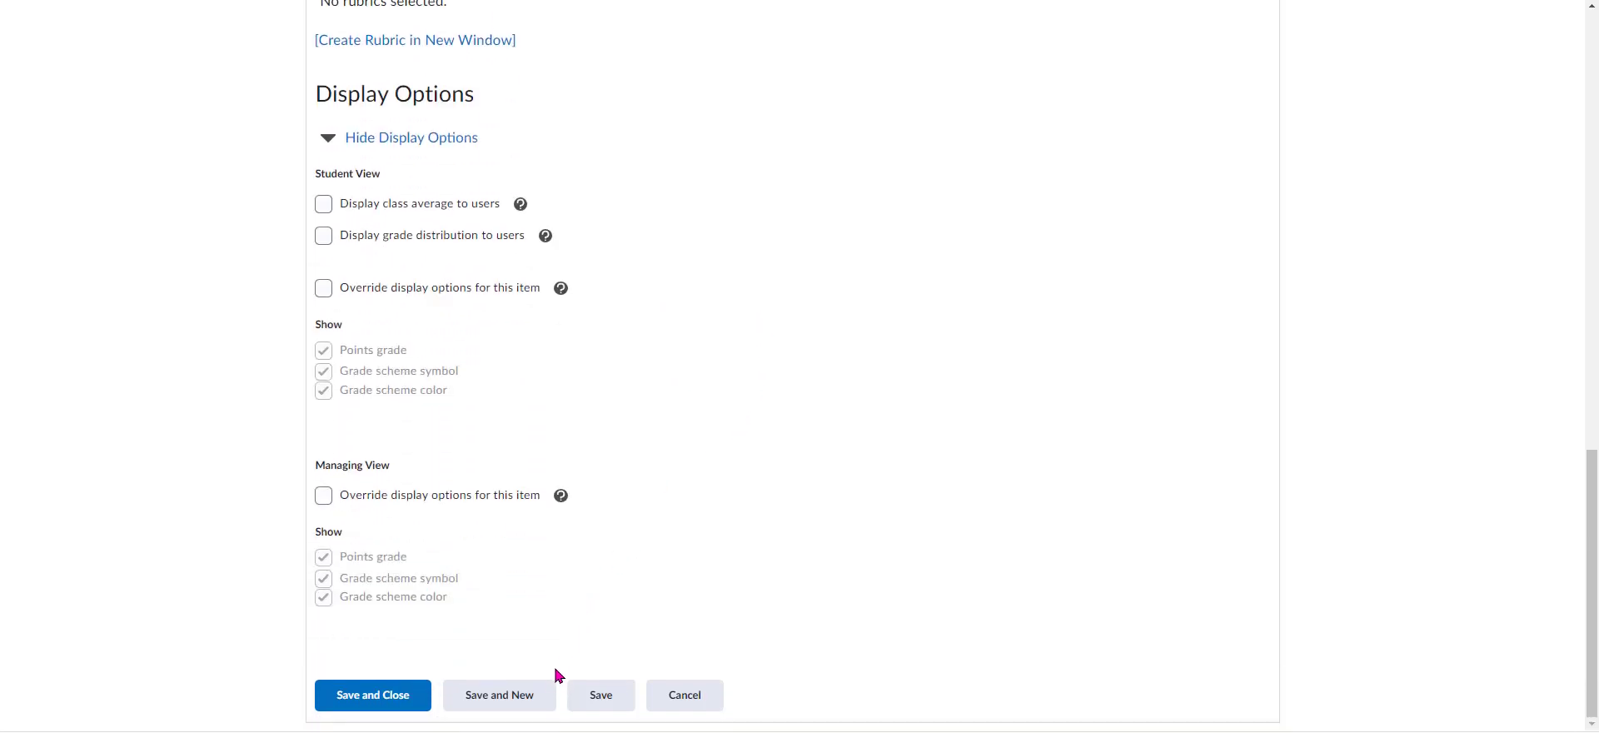
click(535, 704)
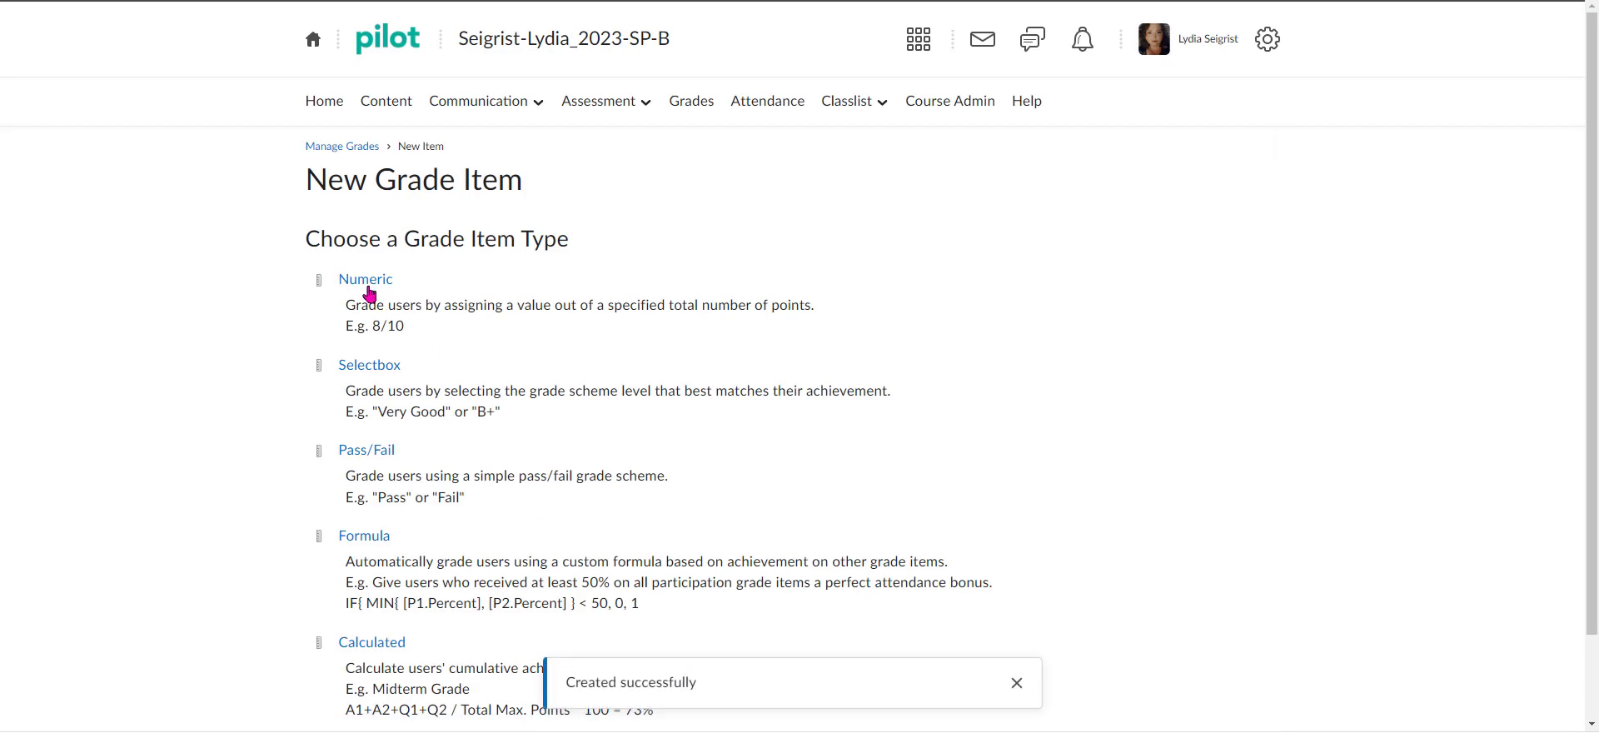
Choose Numeric as the type of the next grade item and name it Week 7 Dropbox.
click(366, 280)
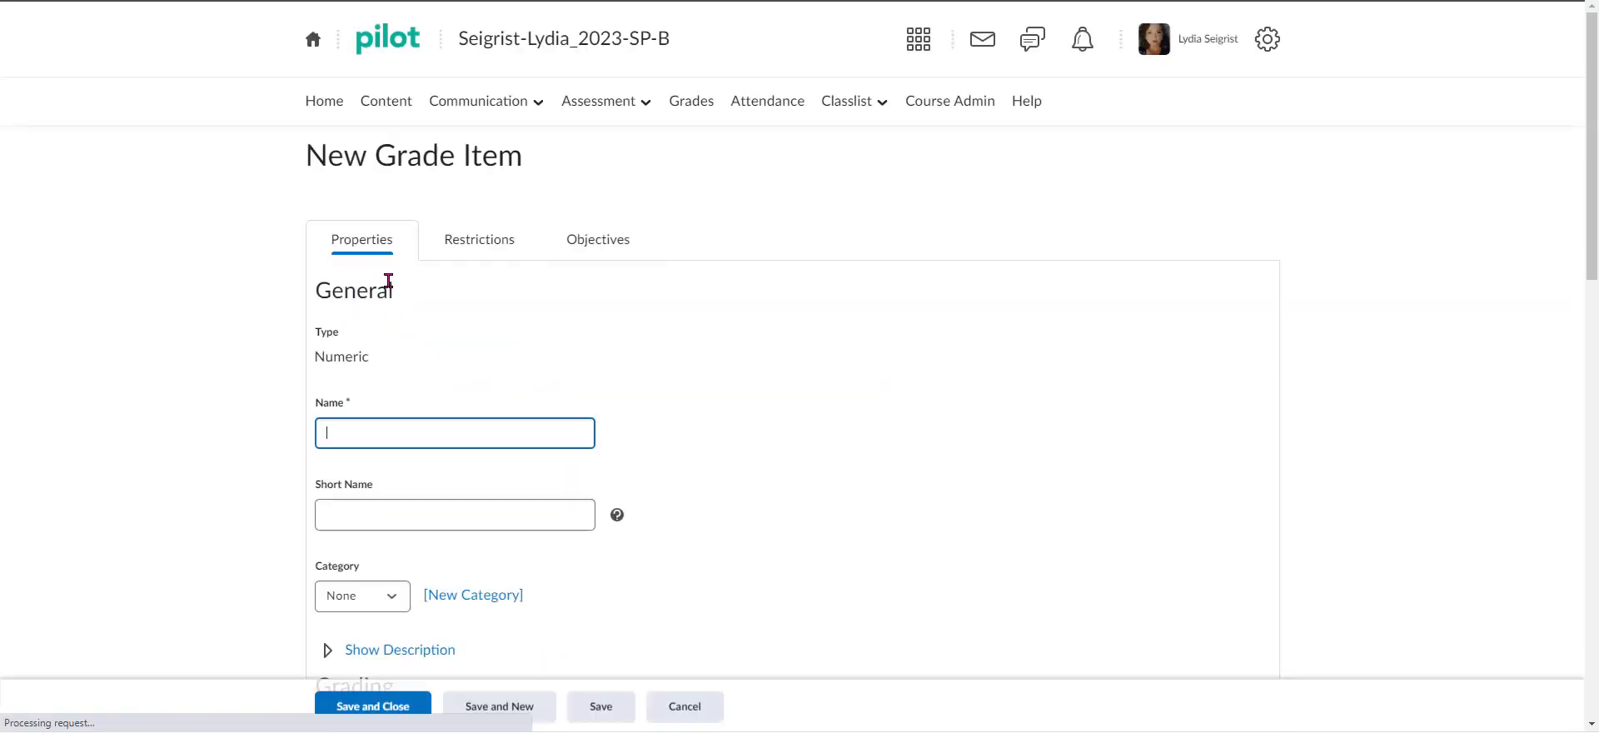
click(474, 436)
text(Week)
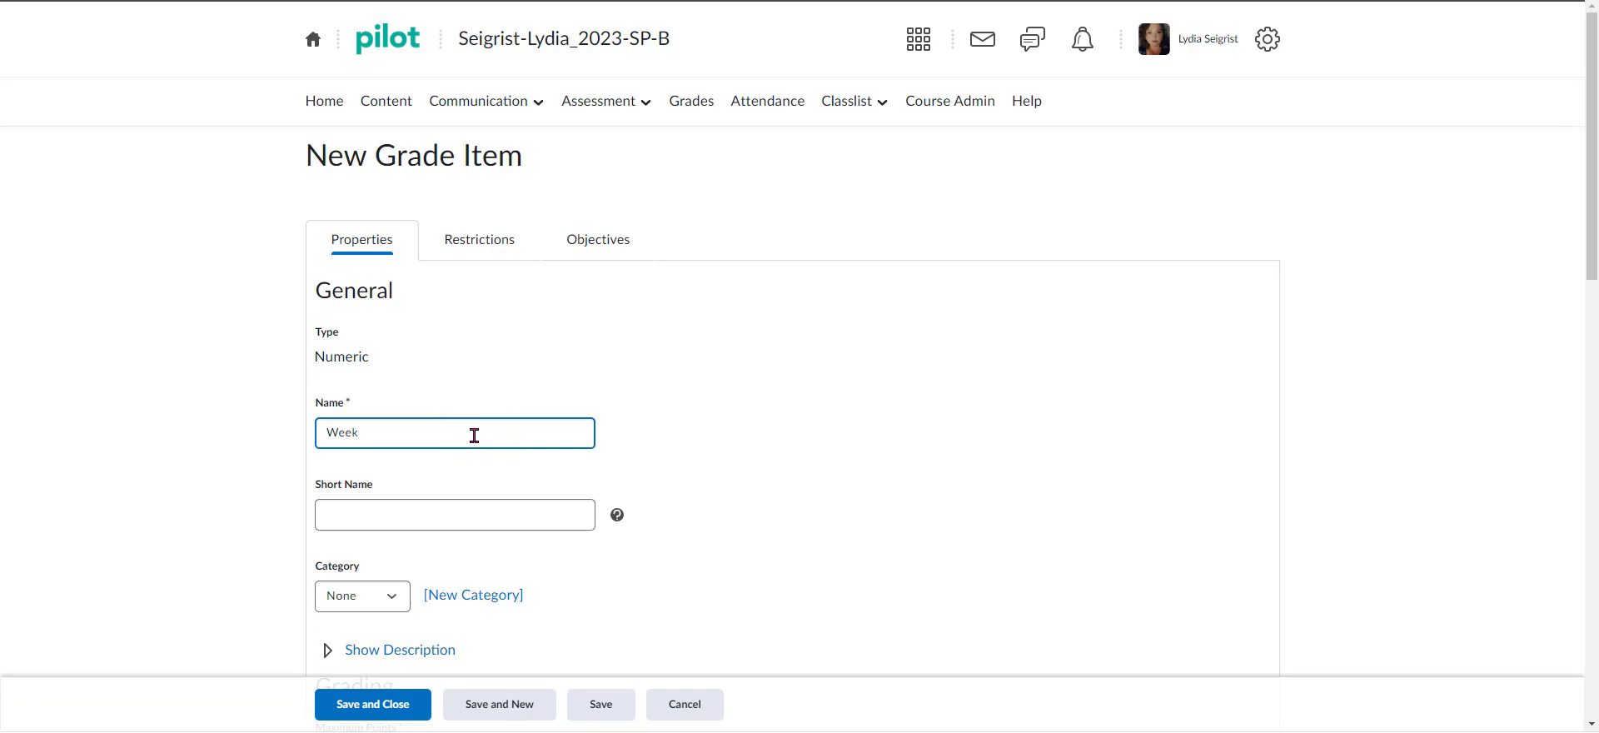
text( 7 Dropbox)
Assign Week 7 Dropbox to the WEEK 7 category with 20 maximum points, then save and close the item.
scroll(474, 437, down, 4)
click(391, 262)
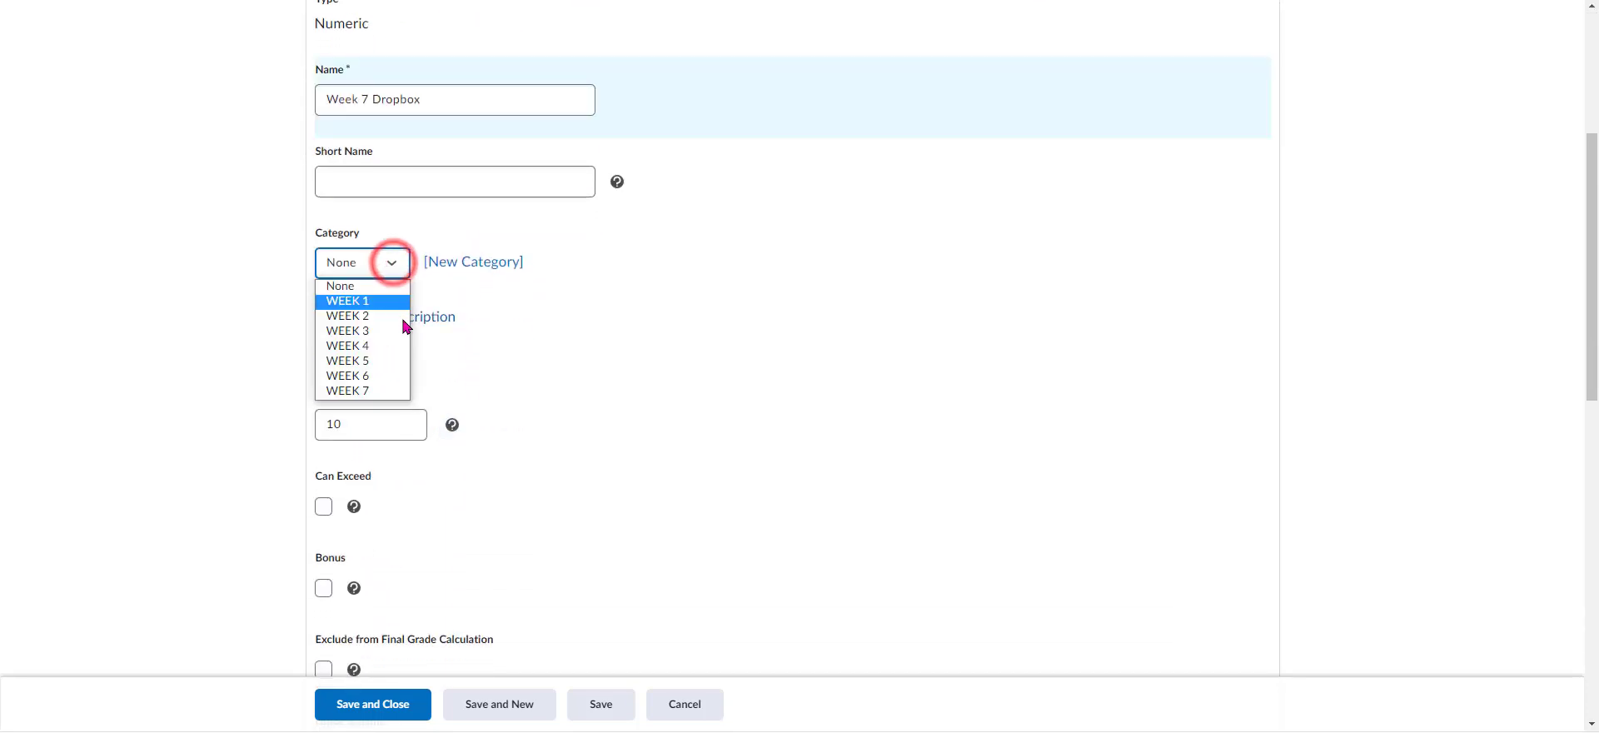
click(390, 391)
click(383, 427)
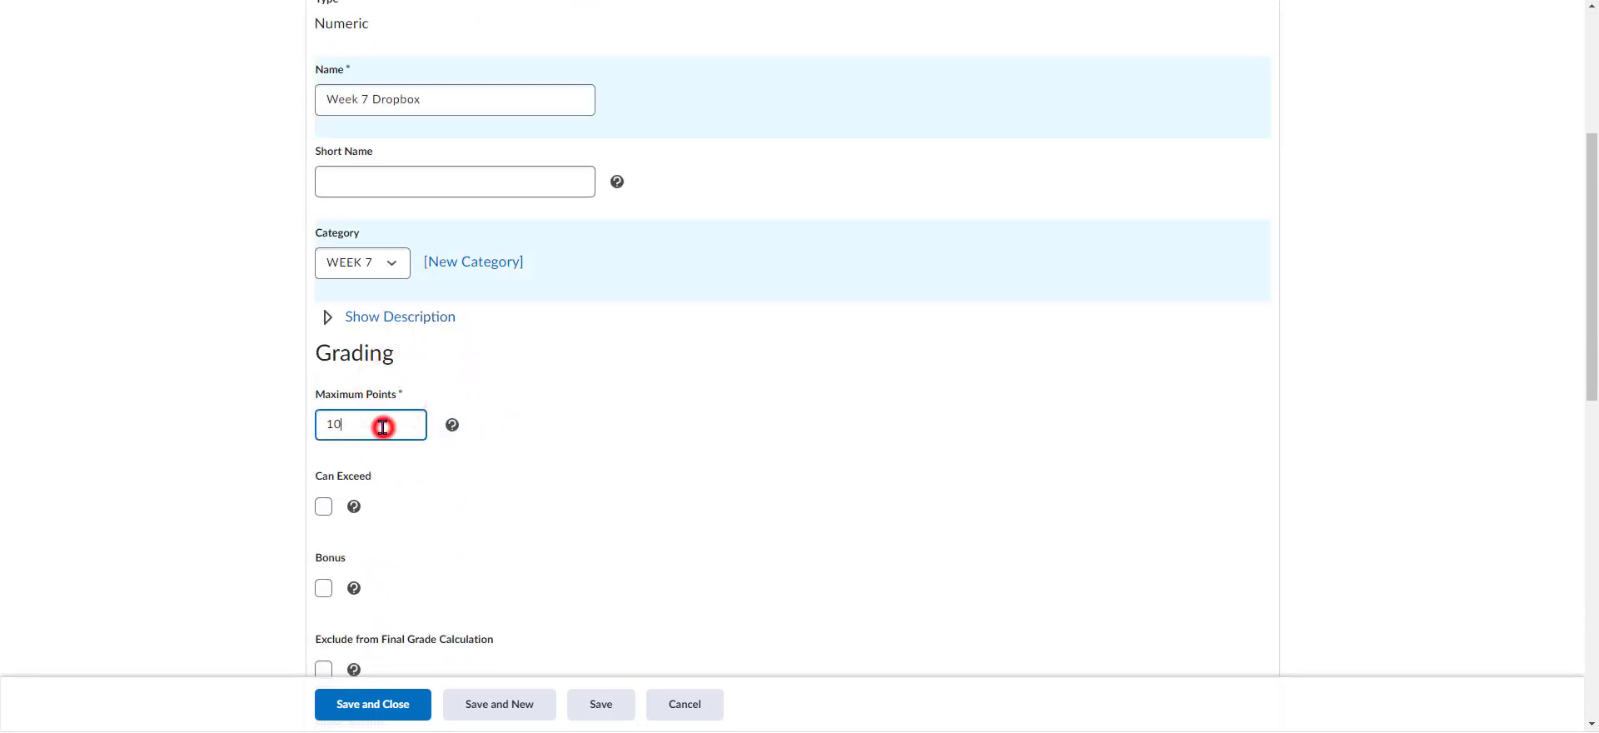
key(BackSpace)
key(BackSpace)
scroll(528, 521, down, 6)
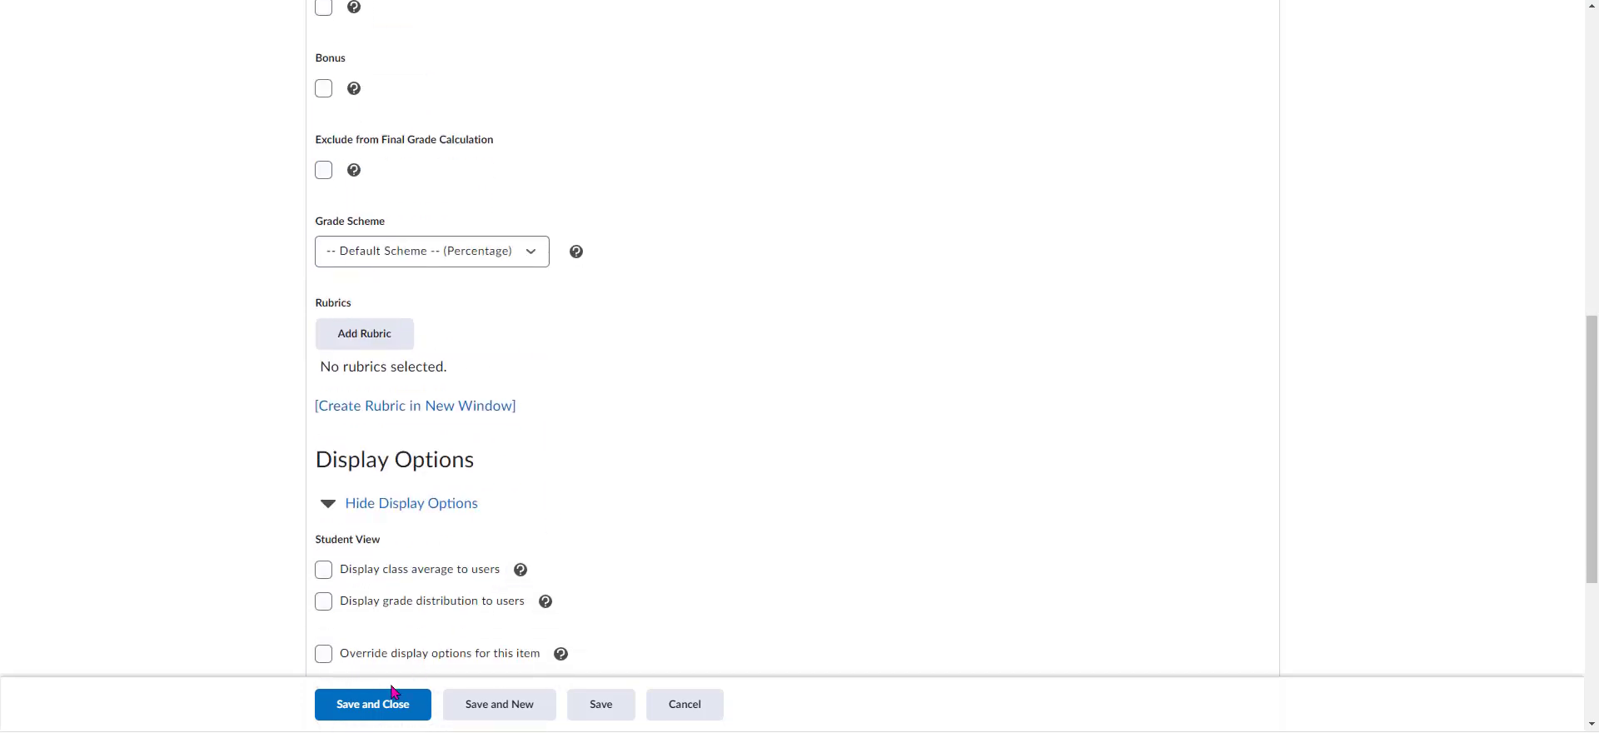
click(384, 704)
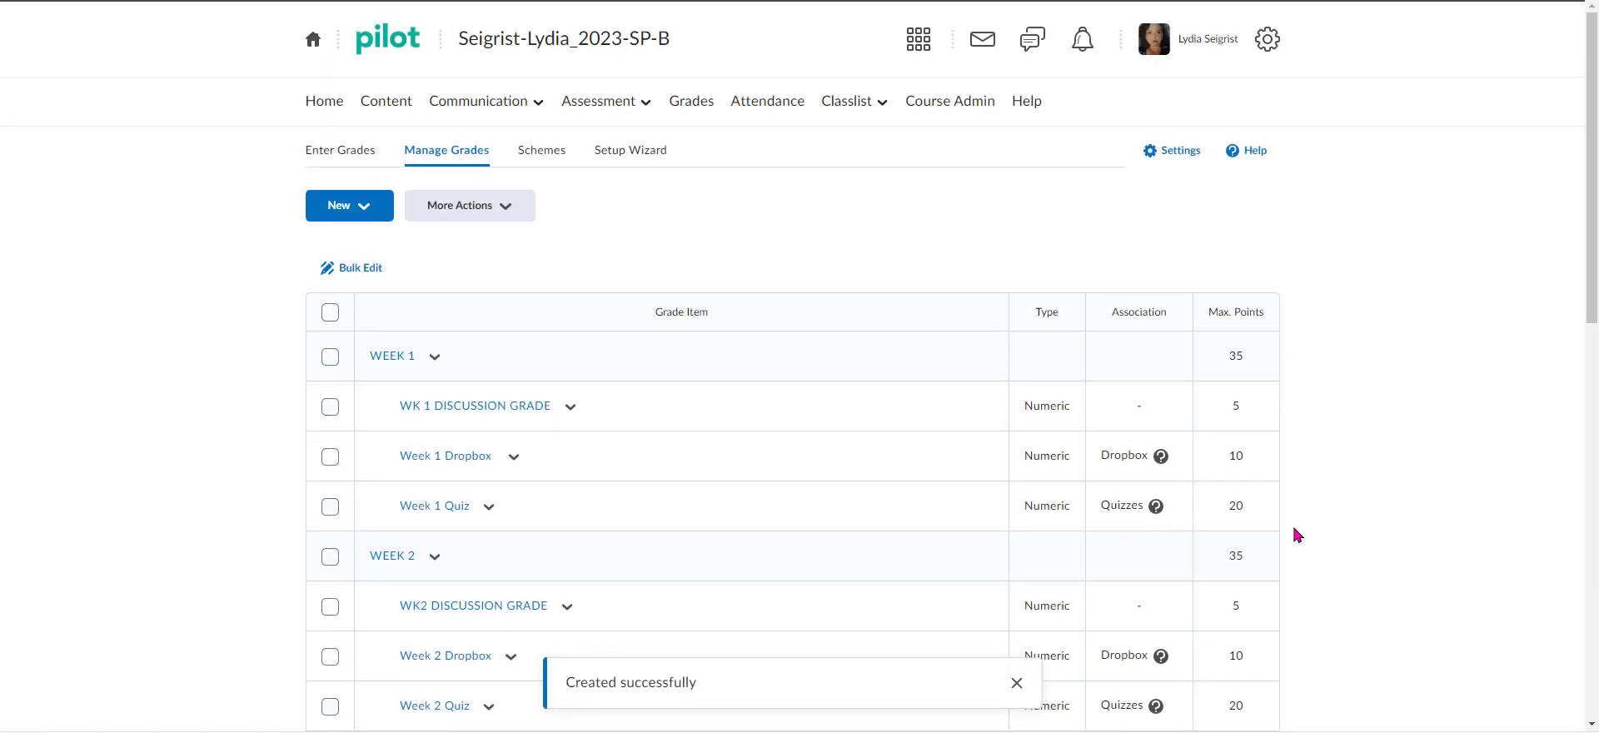
Check the new WEEK 6 and WEEK 7 entries in the grade list, then open the course's Rubrics page.
scroll(866, 553, down, 10)
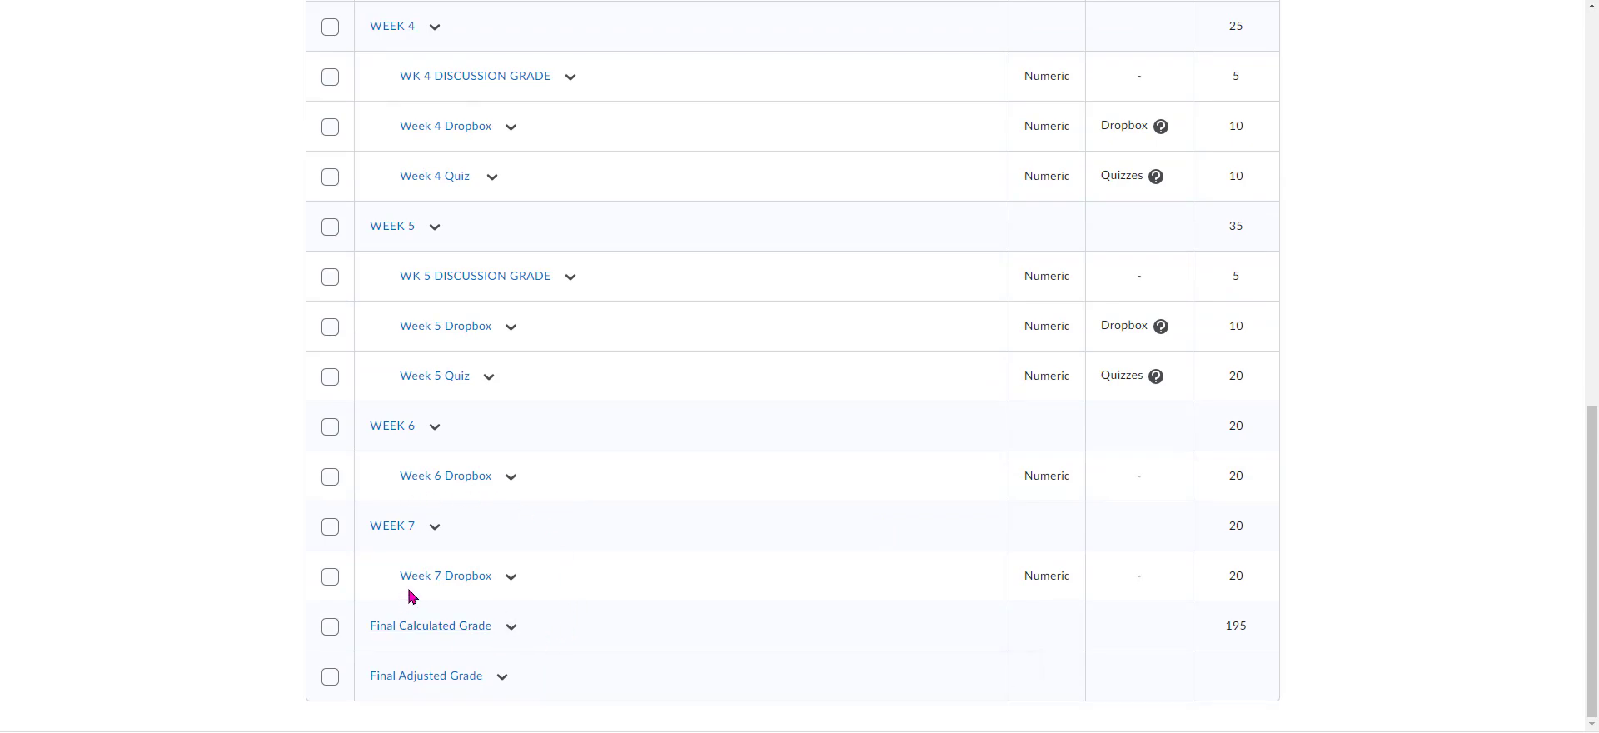
scroll(1463, 593, up, 10)
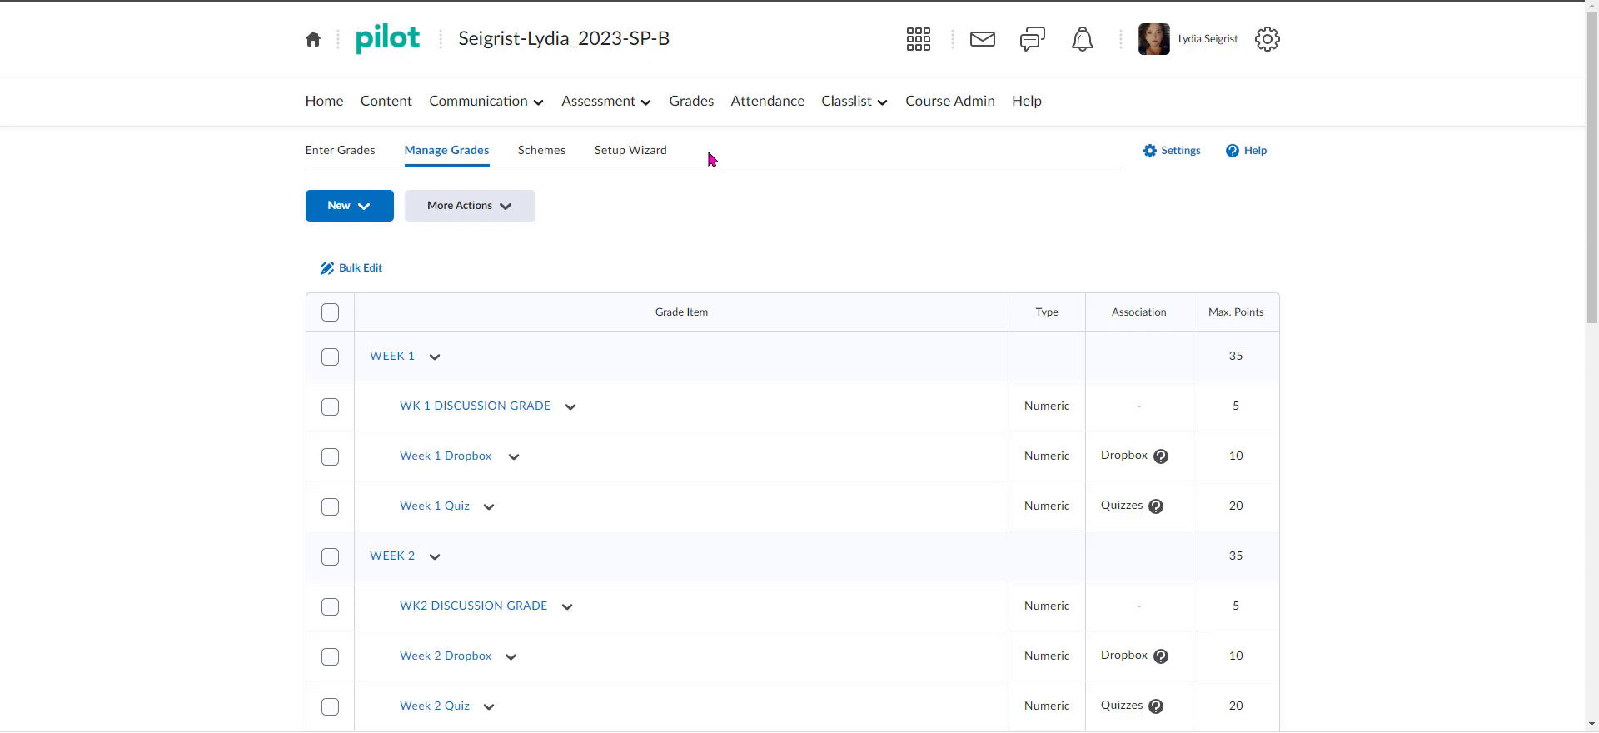
click(645, 106)
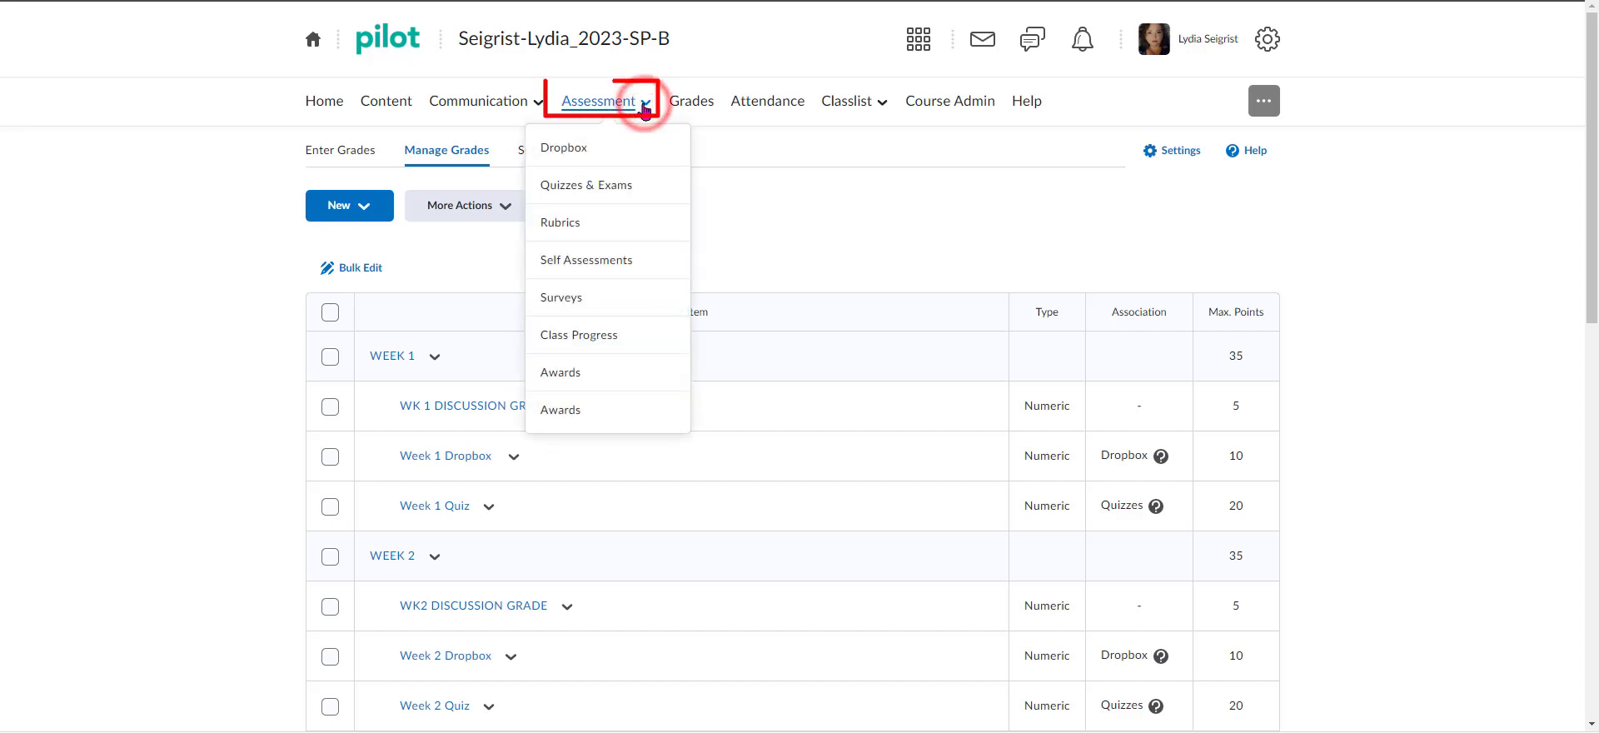
click(669, 227)
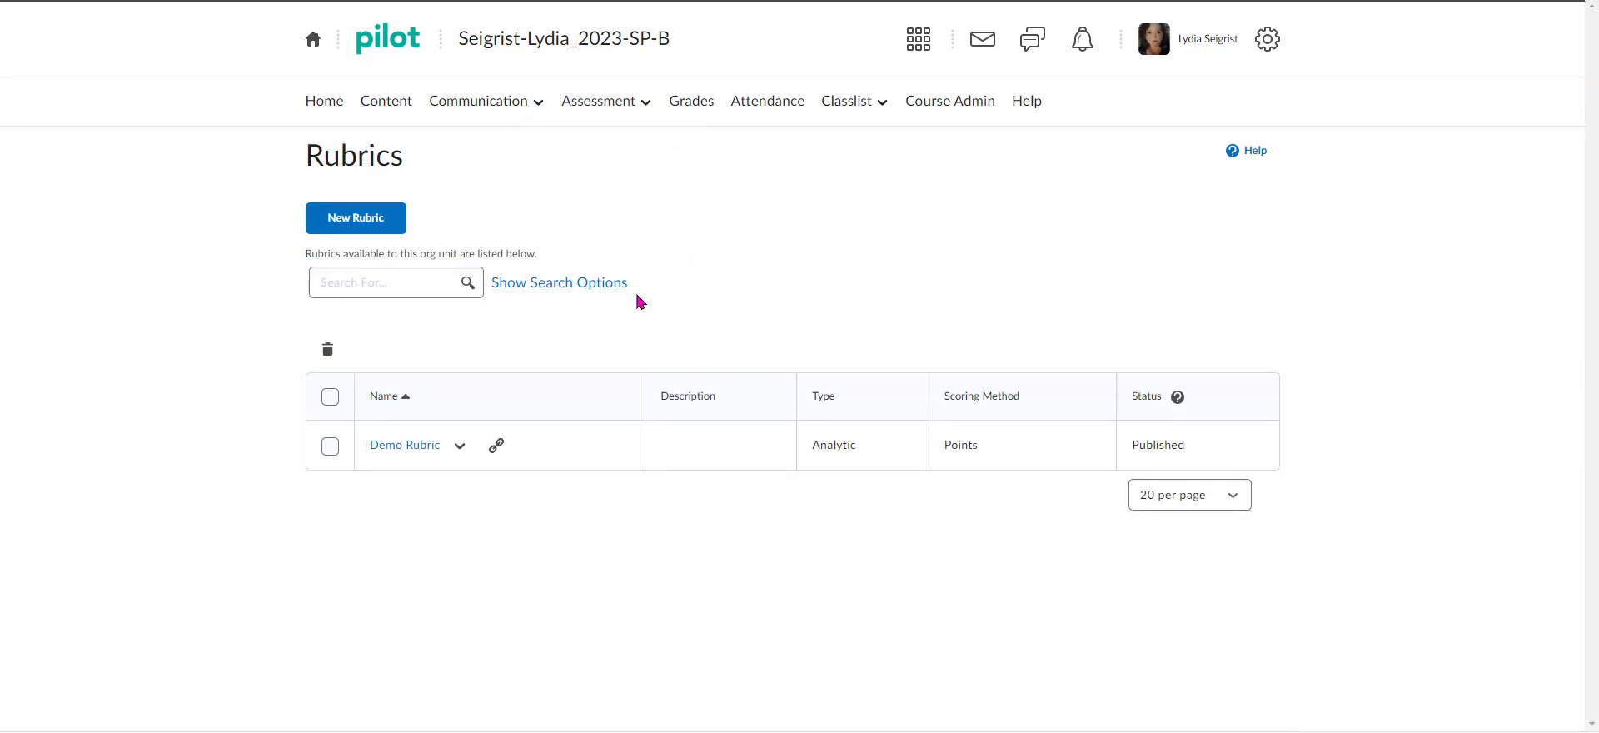
Create a new rubric and name it Dropbox Rubric.
click(391, 225)
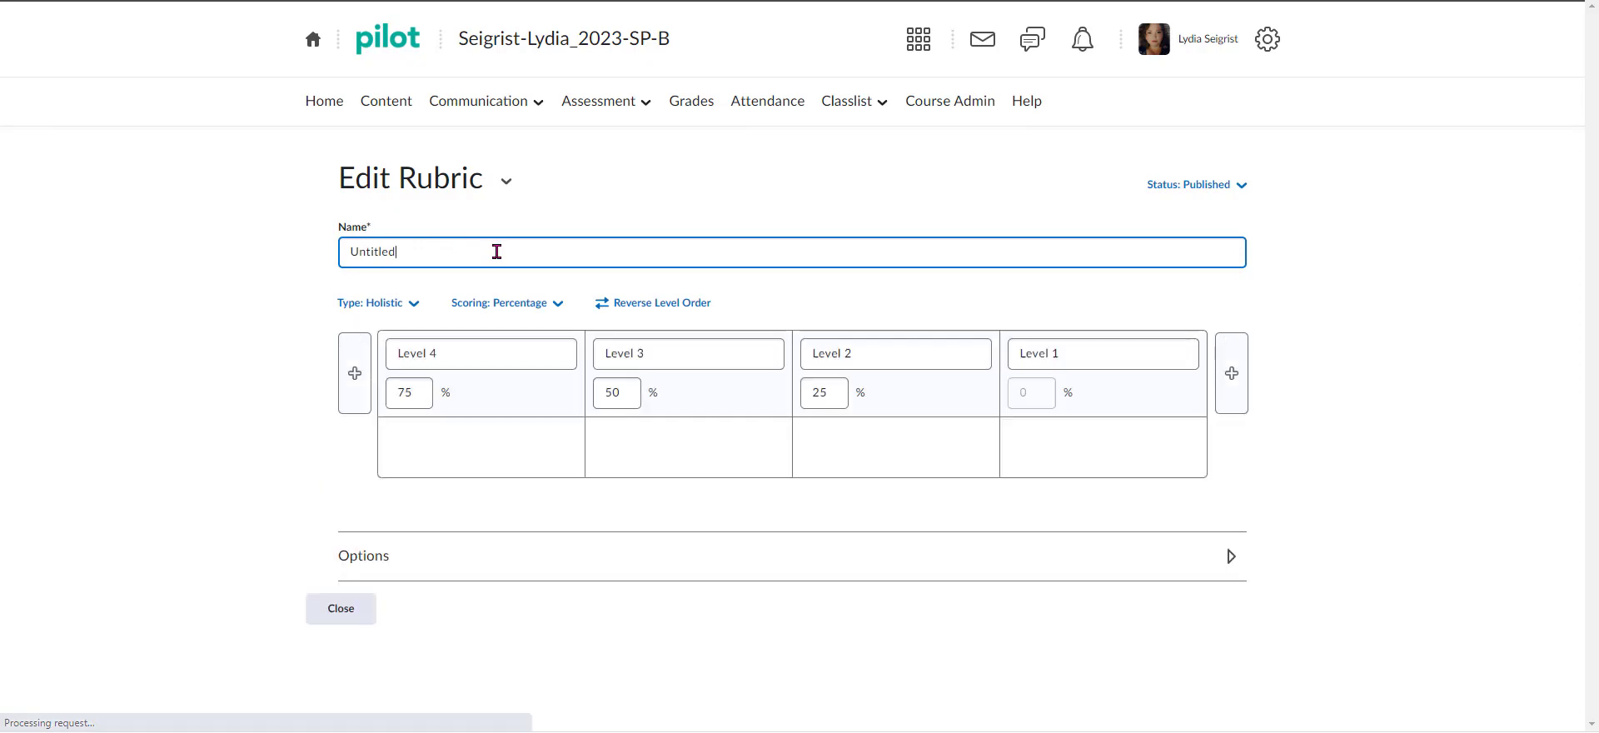
drag(496, 252, 336, 242)
key(BackSpace)
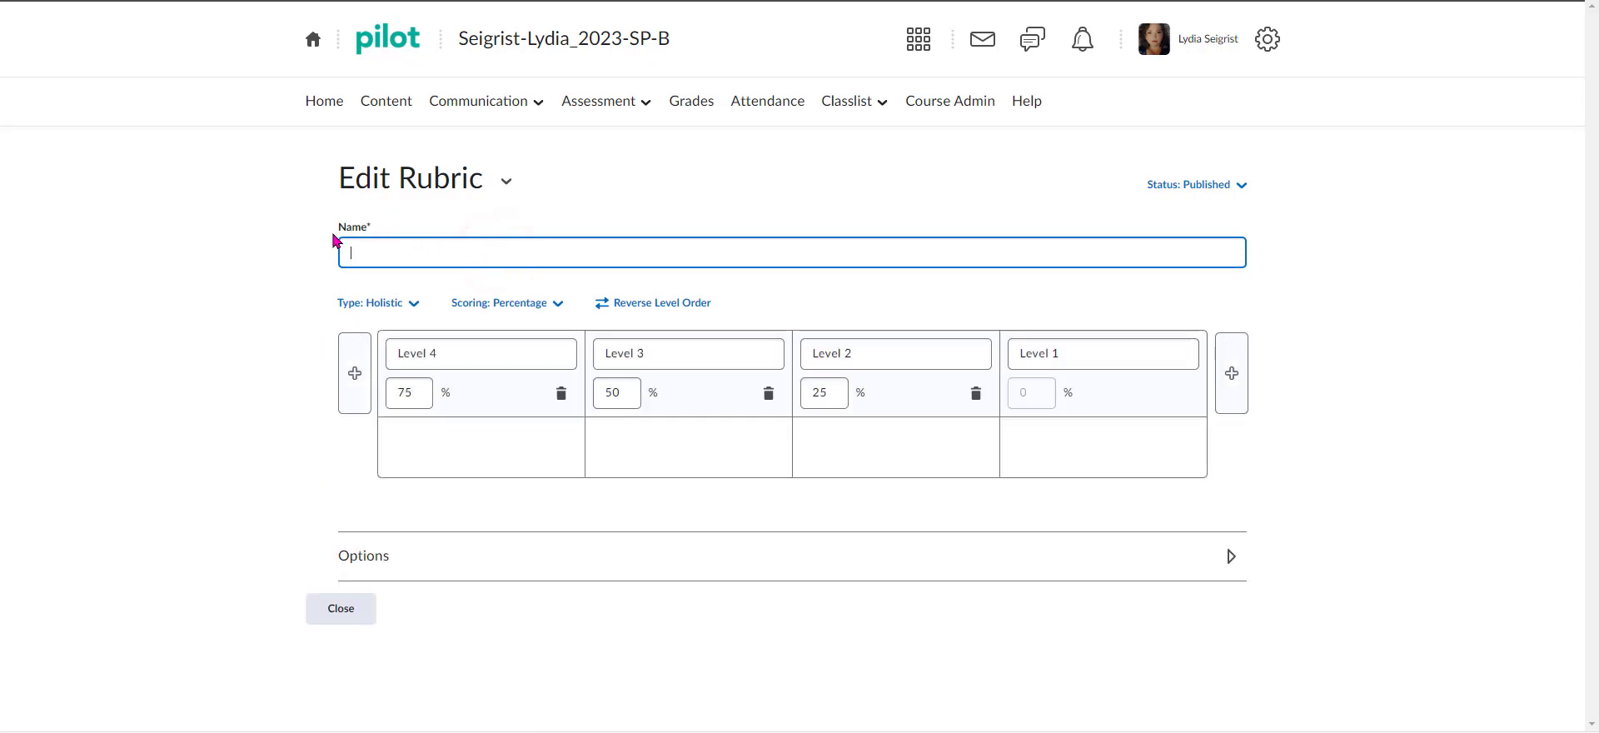
text(Dropbox Rubric)
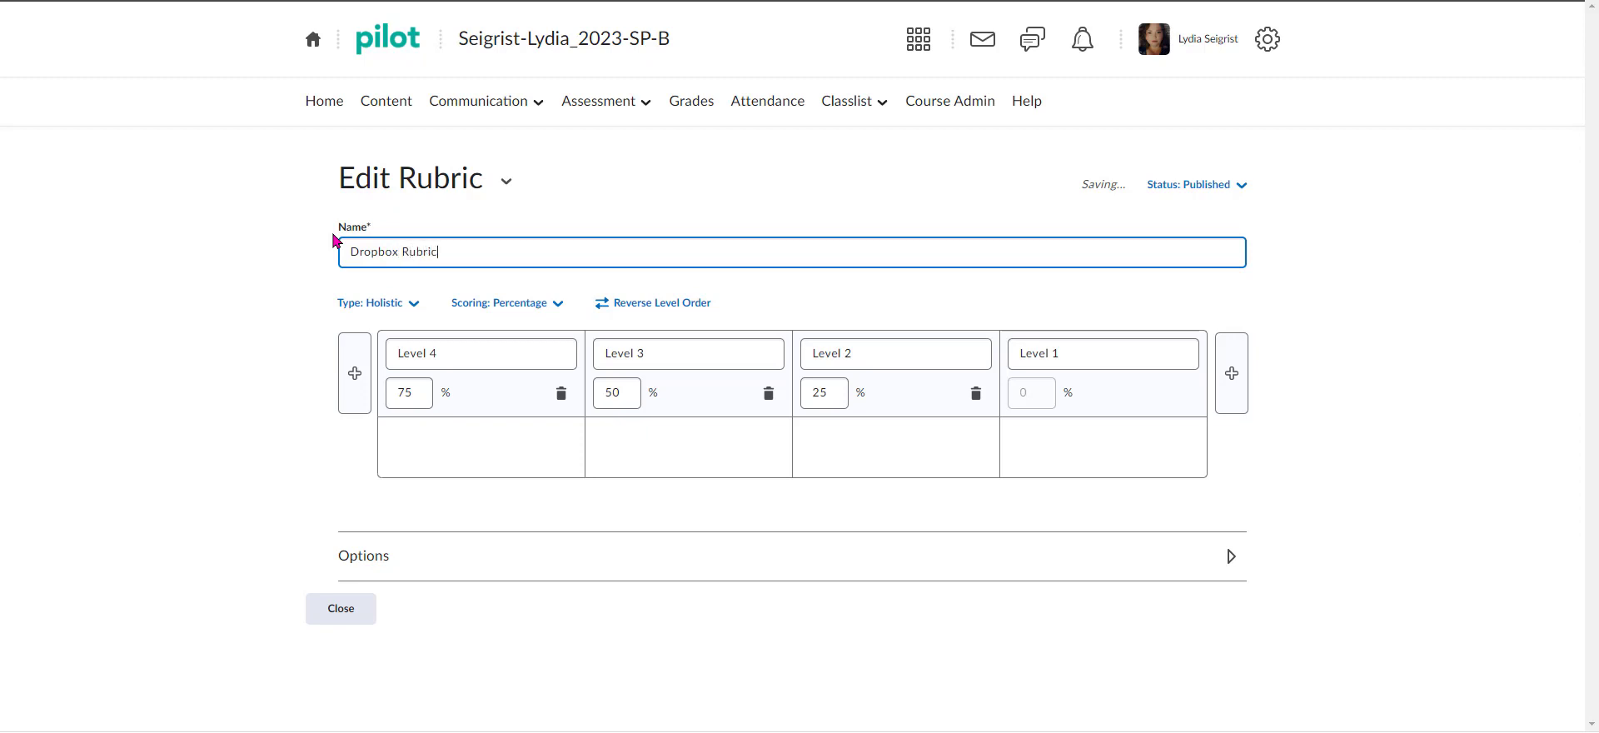
Change the rubric type to Analytic and rename its first criterion CRITERIA.
click(417, 306)
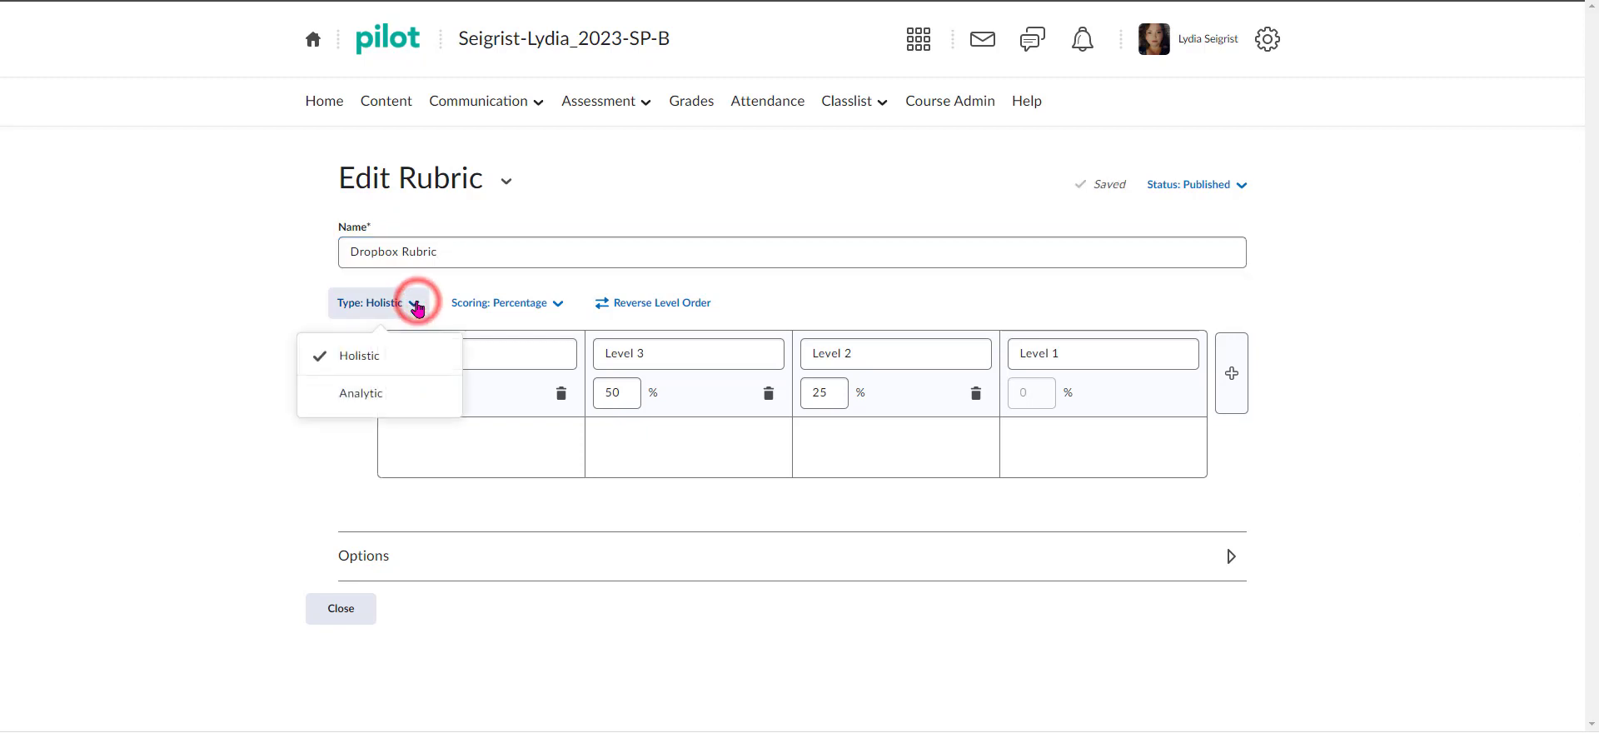
click(442, 408)
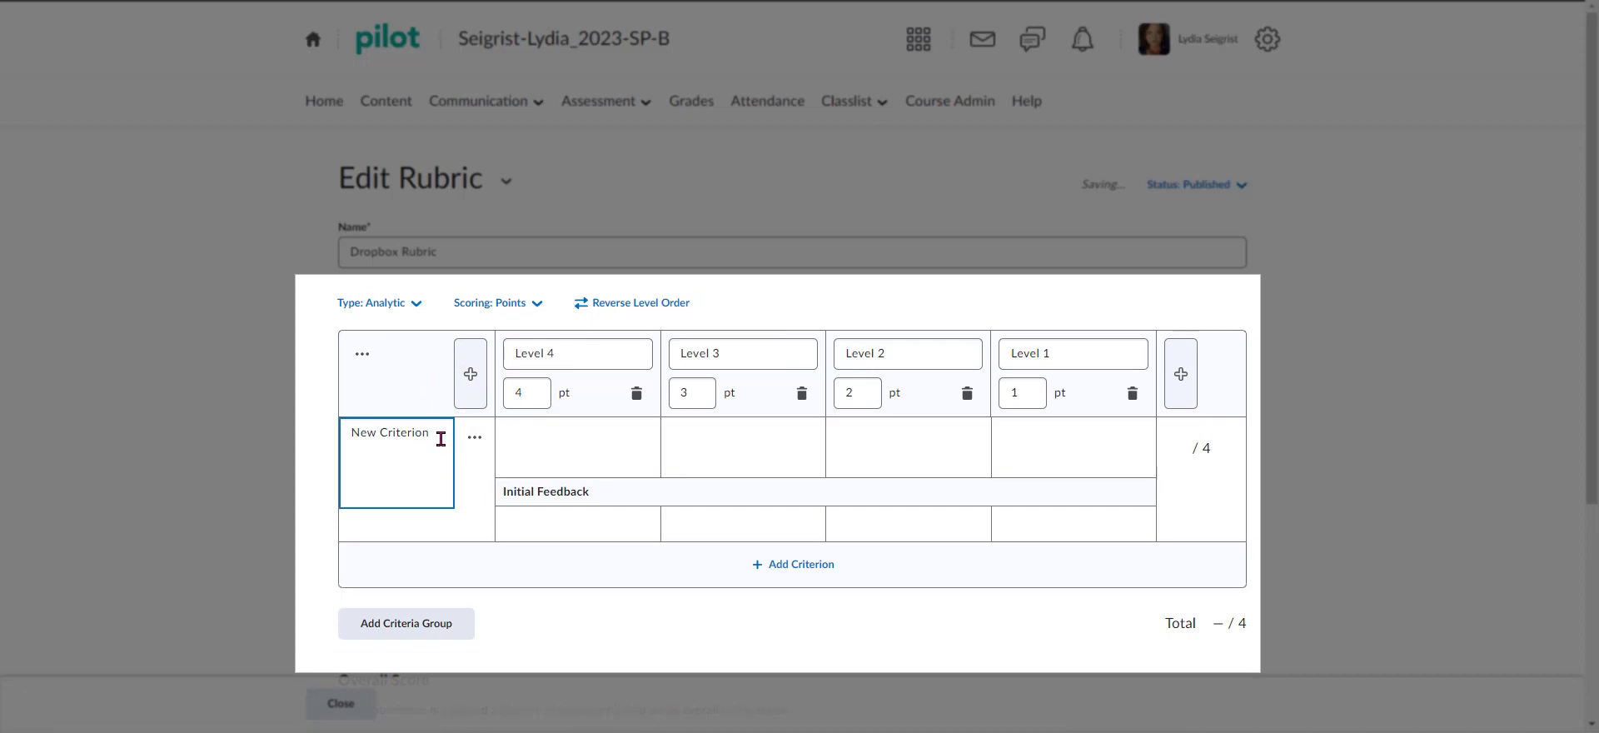
drag(441, 438, 324, 439)
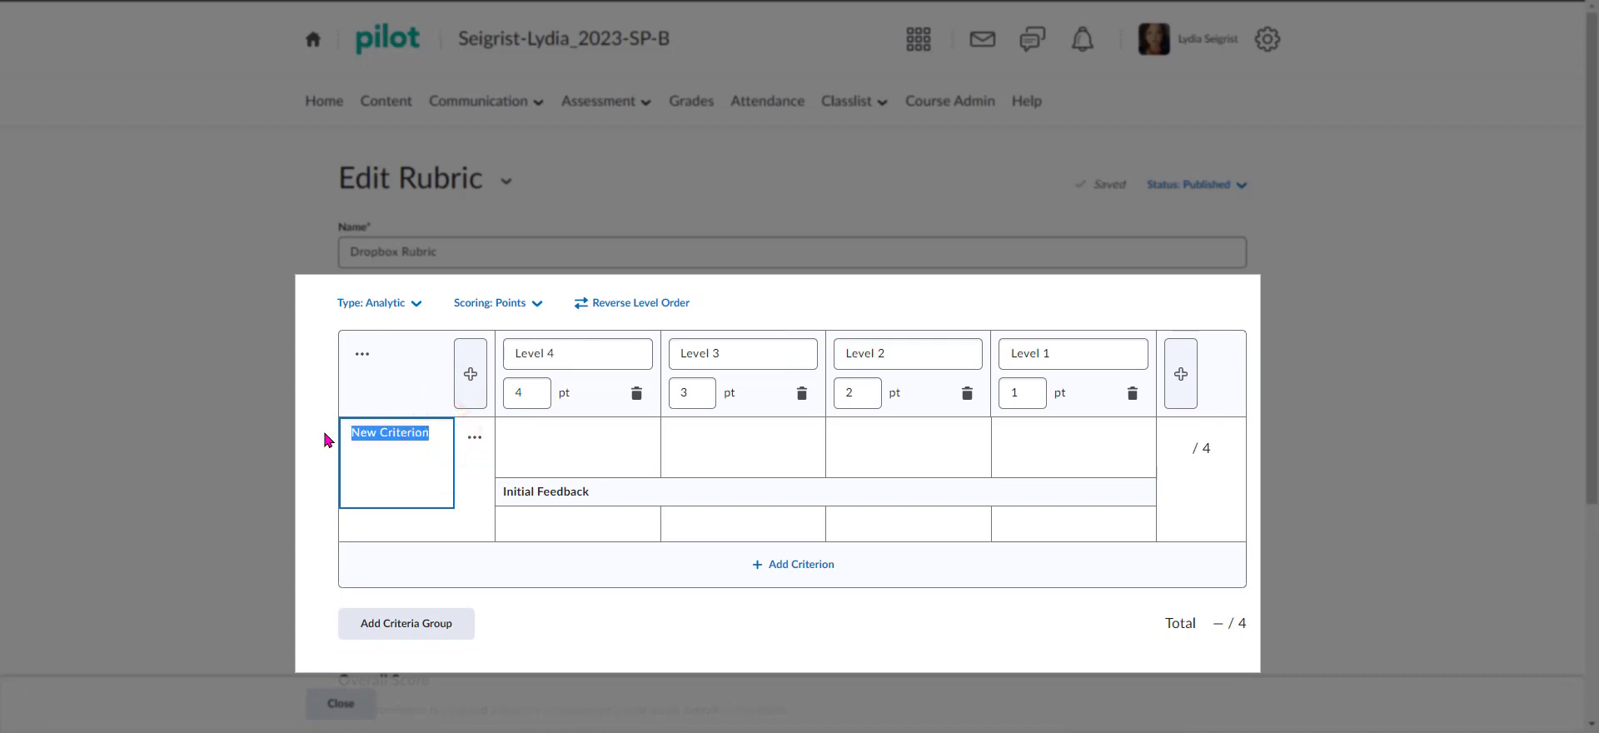
text(CRITERIA)
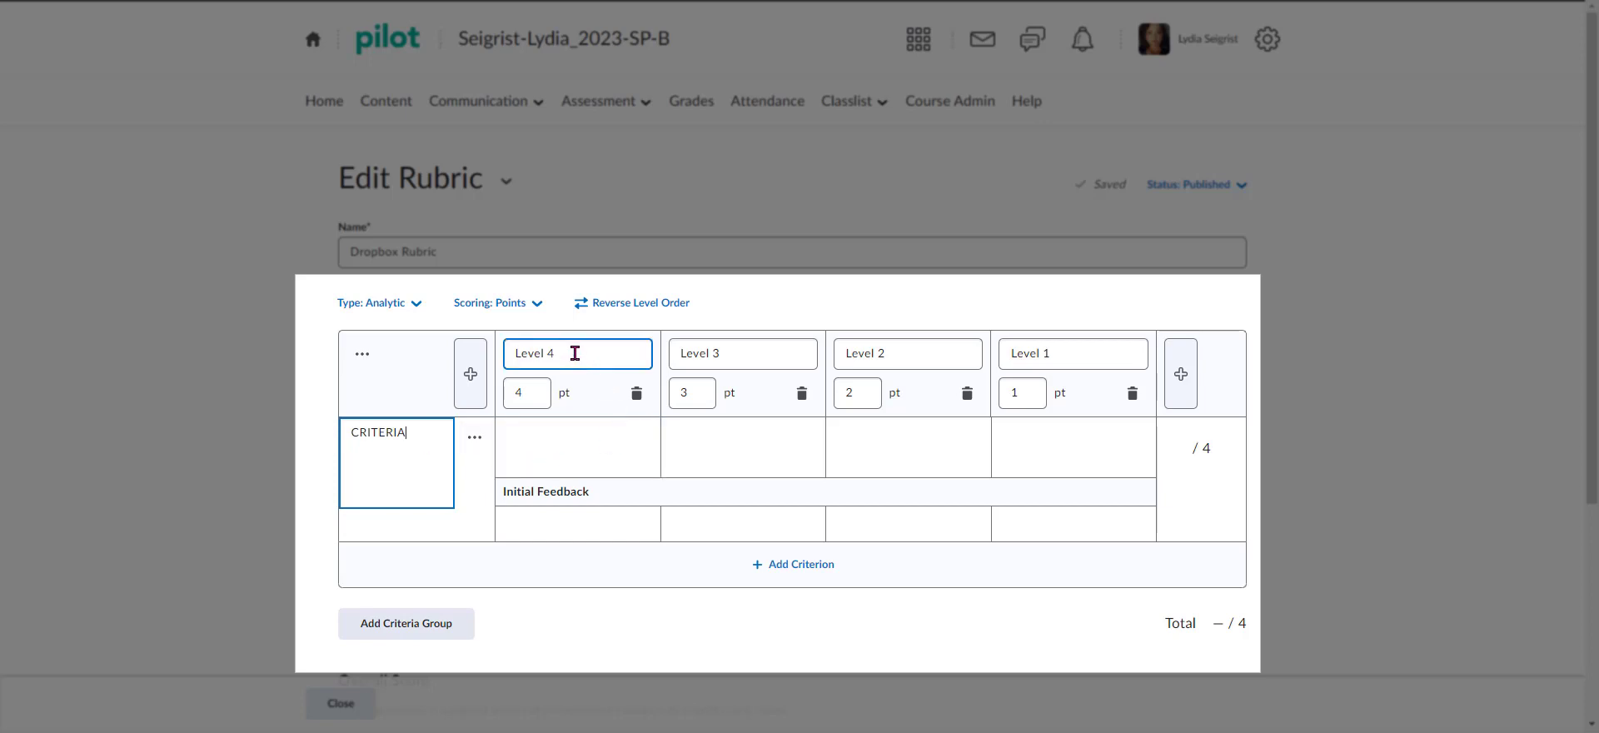
Rename the Level 4 column EXCELLENT and the Level 3 column GOOD.
triple_click(574, 353)
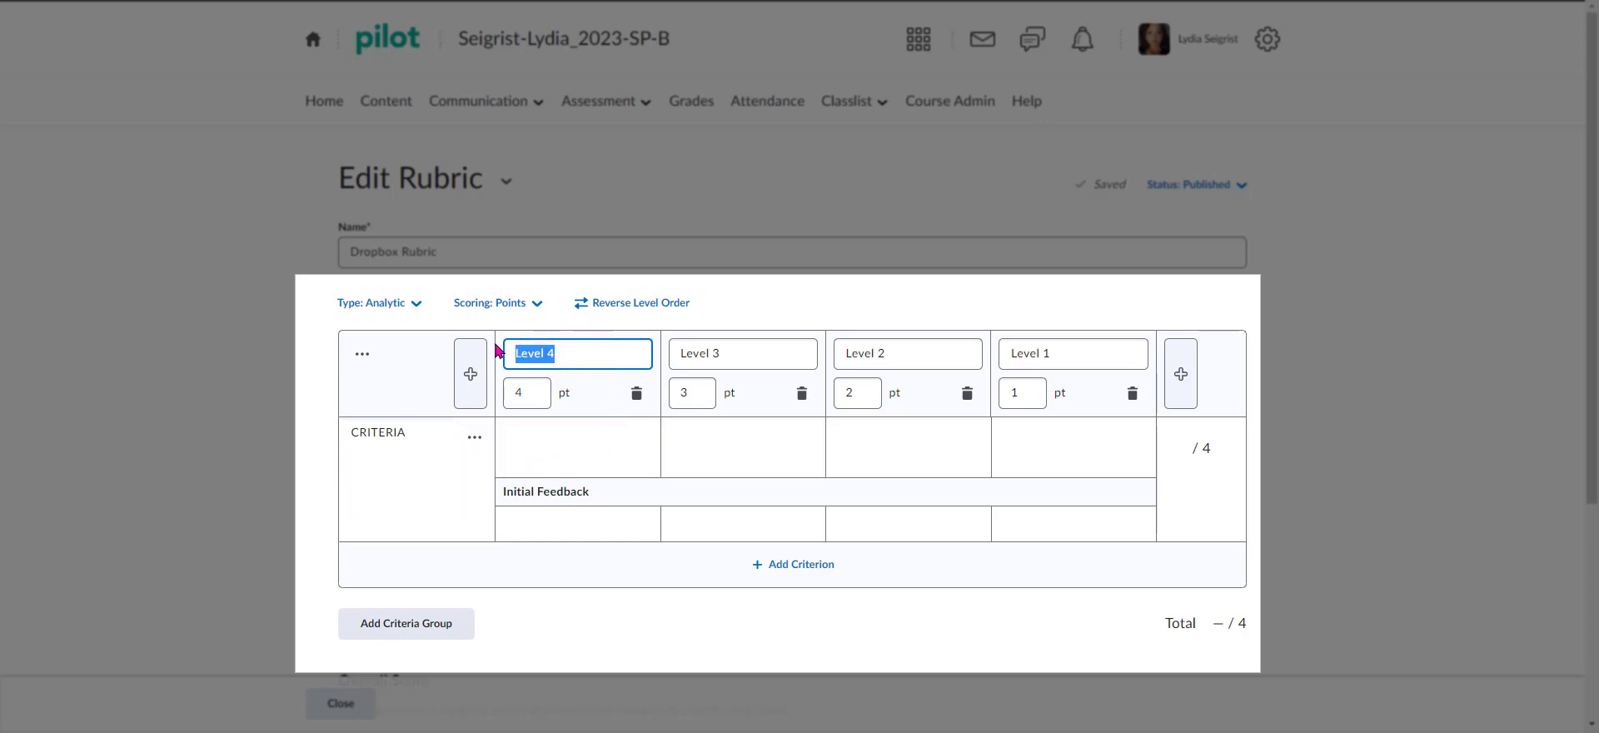
text(EXCELLENT)
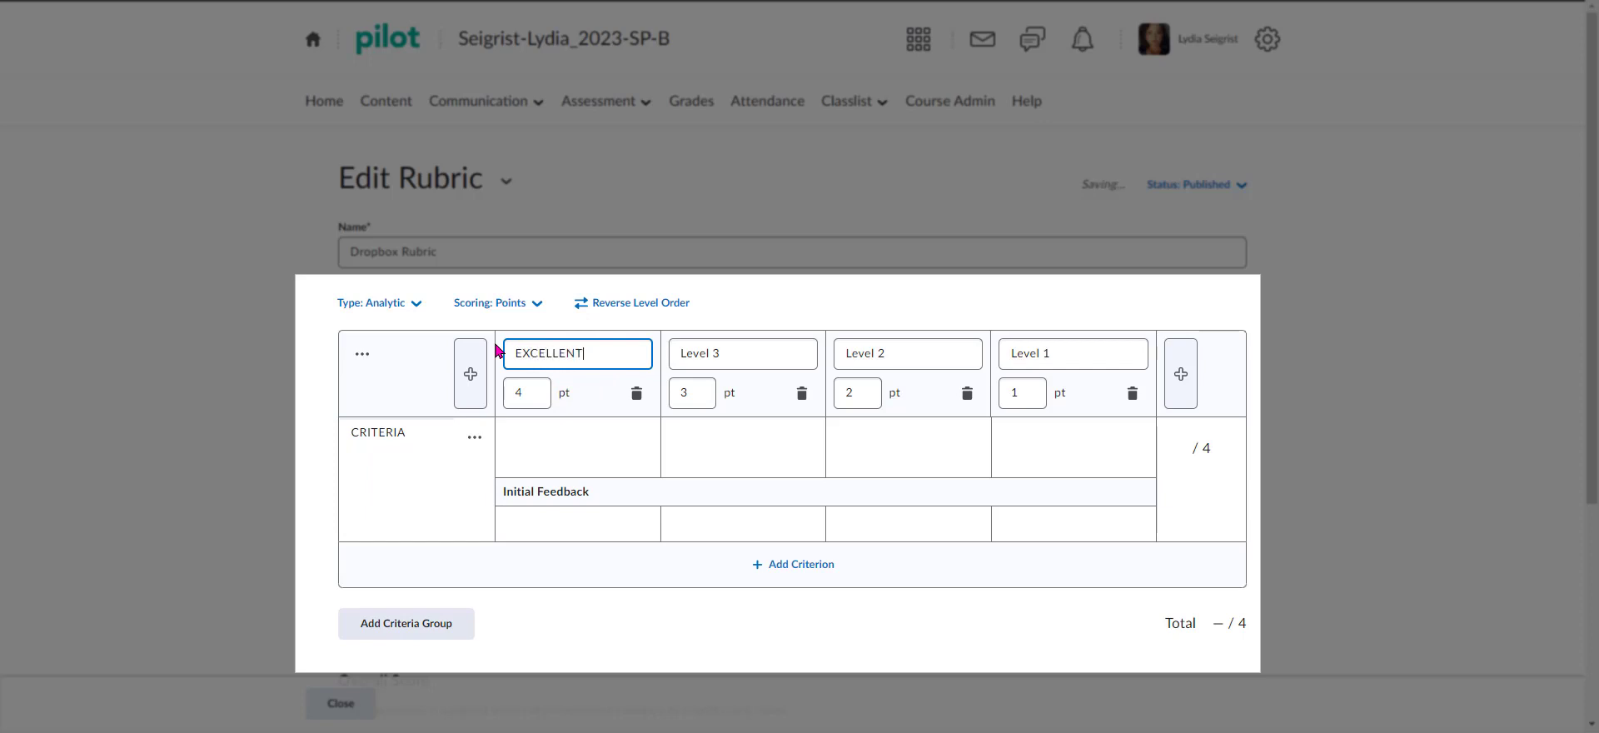
key(Tab)
key(Tab)
key(Tab)
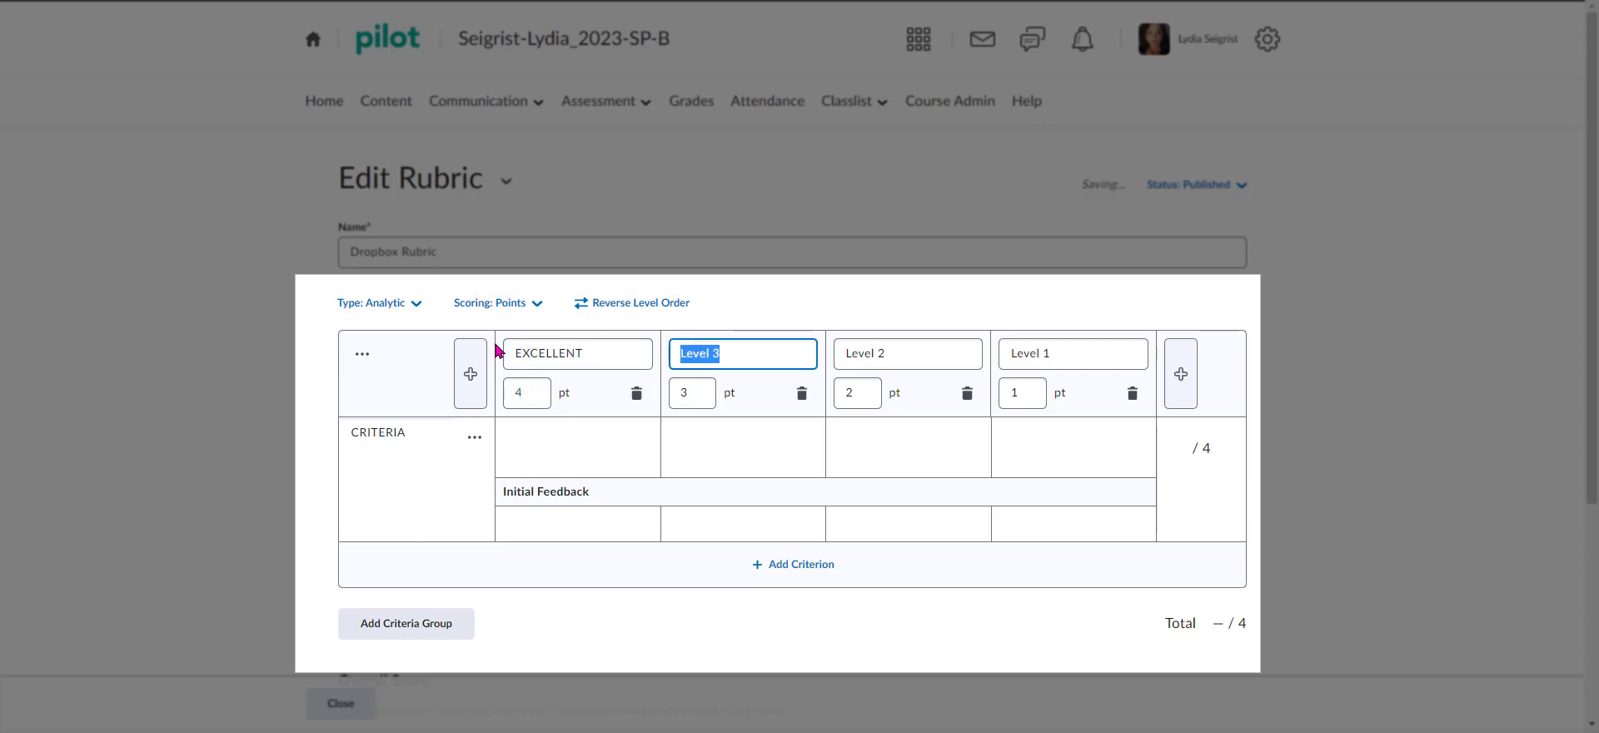
text(GOOD)
Rename the Level 2 column NEEDS REVIEW and the Level 1 column NEEDS REWRITE.
key(Tab)
key(Tab)
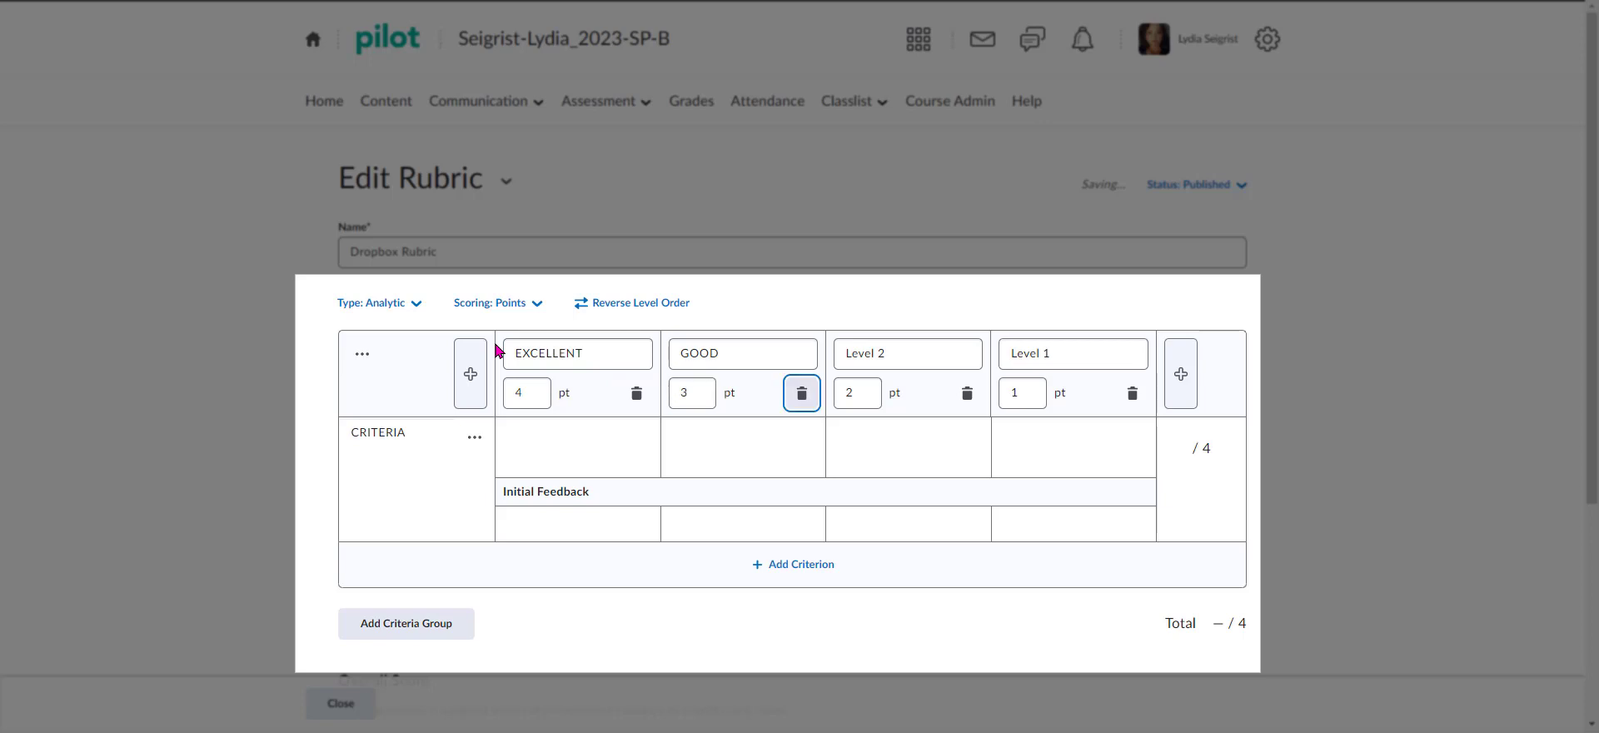
key(Tab)
text(N)
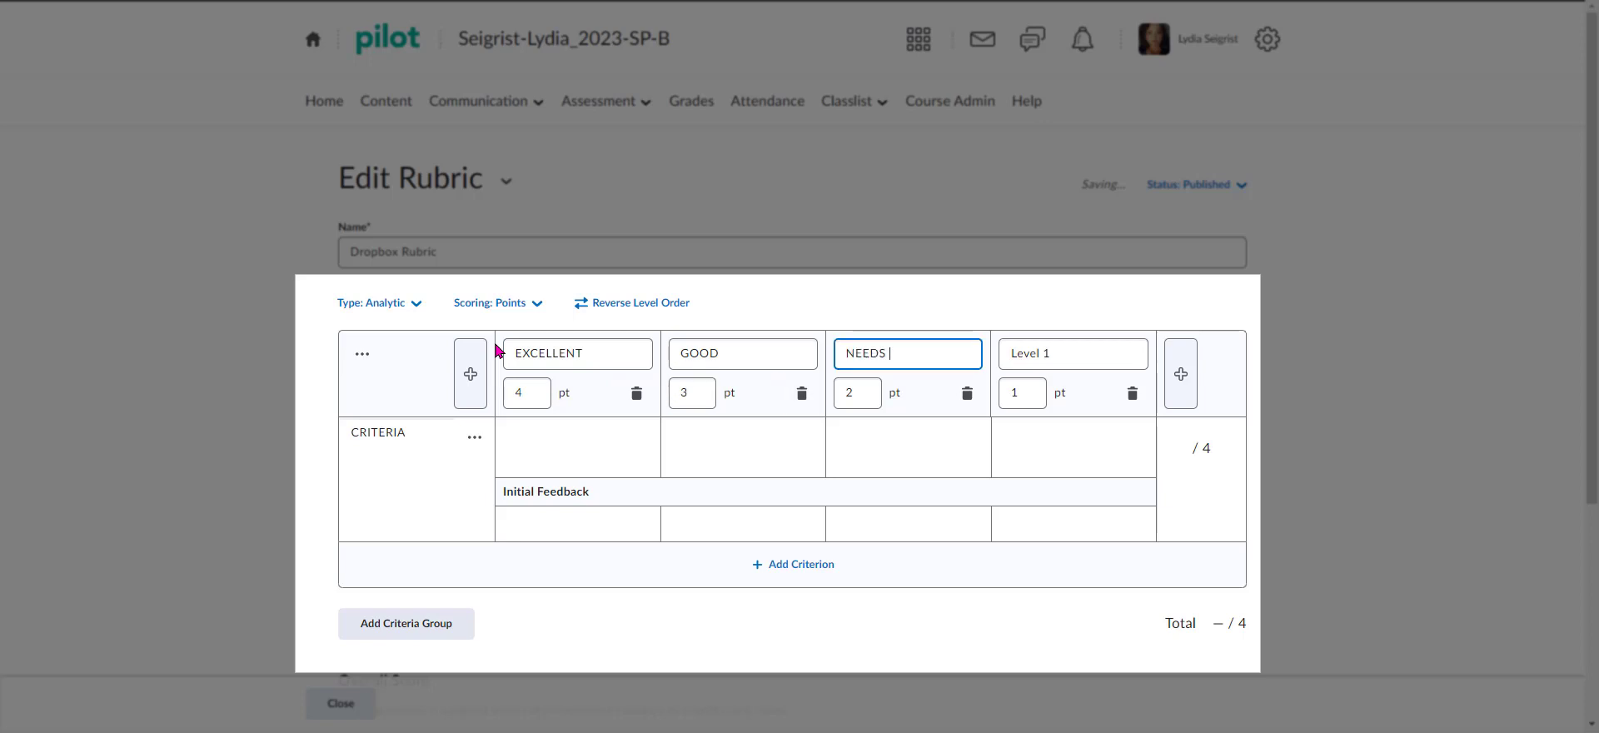
text(EEDS RE I)
key(Tab)
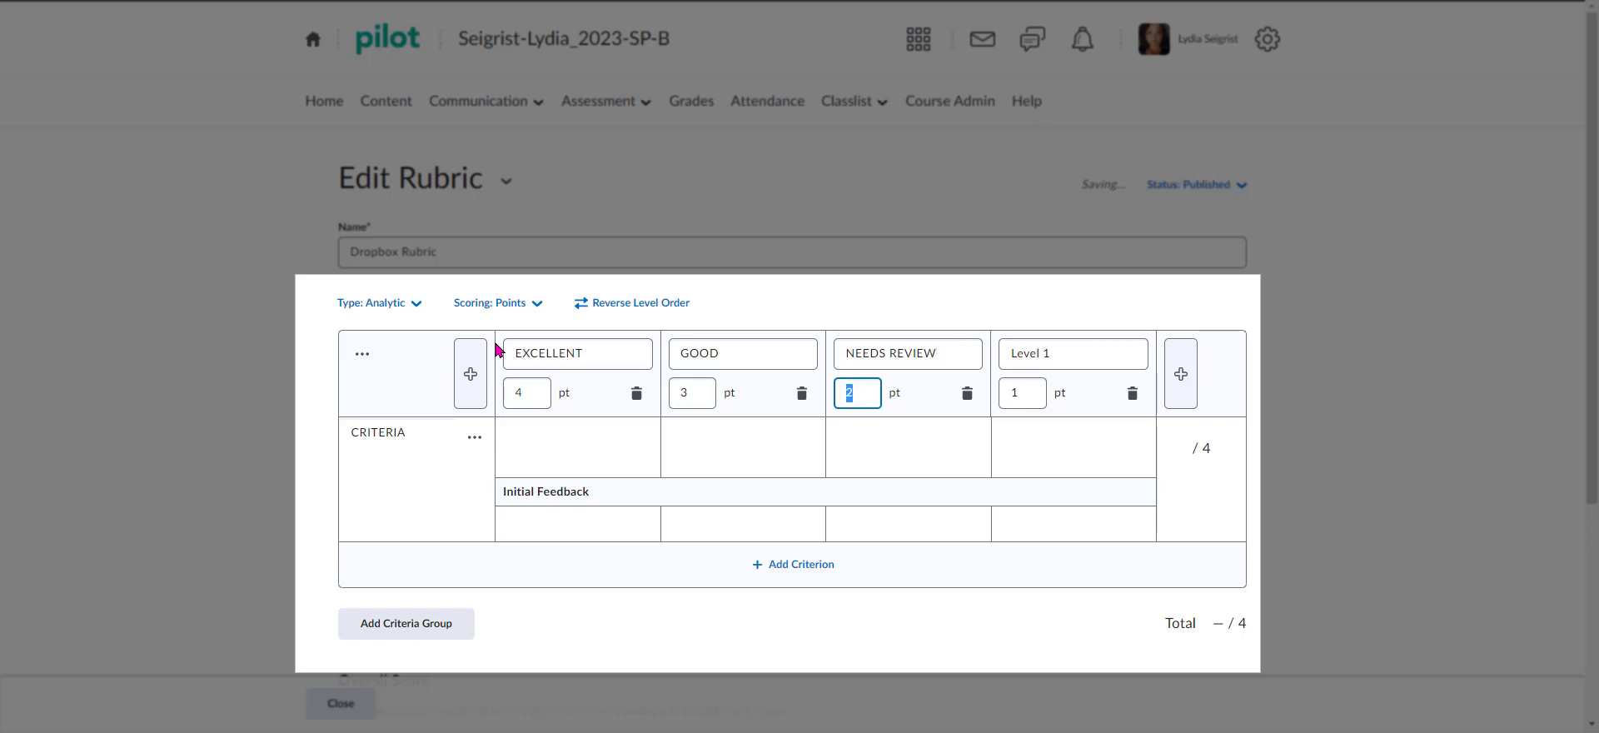
key(Tab)
key(Tab)
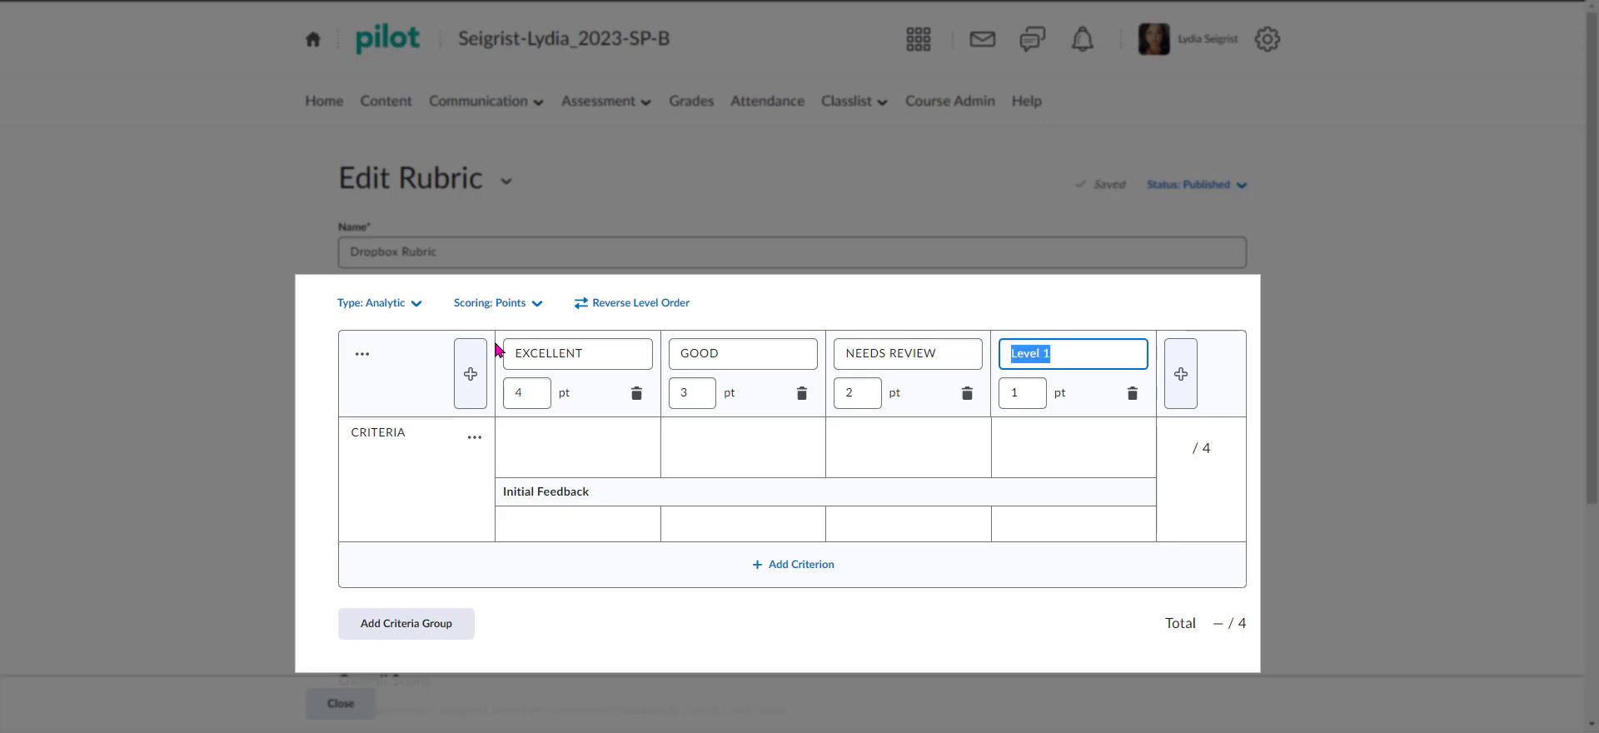
text(NEEDS REWRITE)
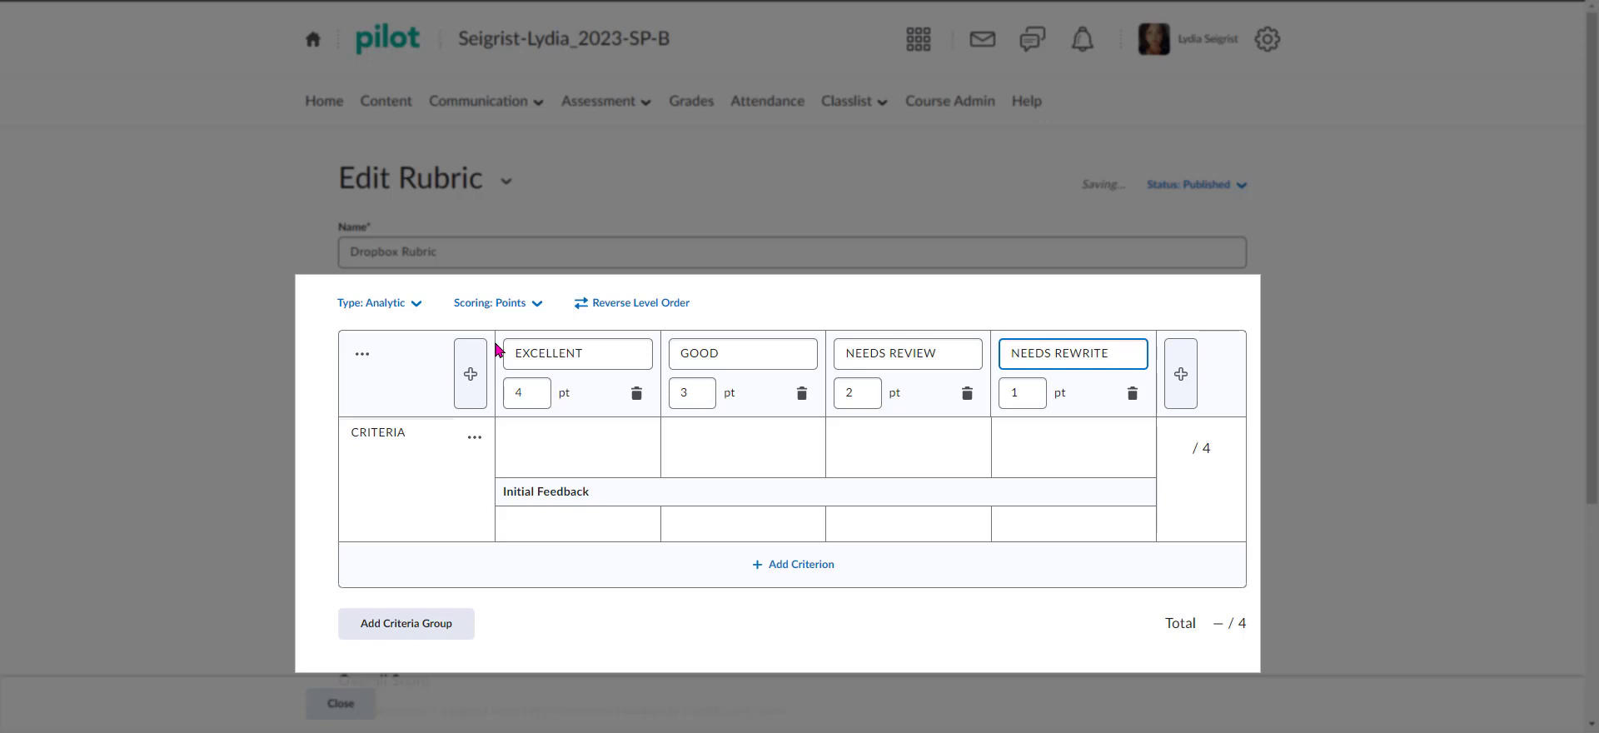
Fill the CRITERIA row's four level descriptions with the placeholder paragraph beginning "Non distinctio ipsam rem ratione rerum".
click(533, 452)
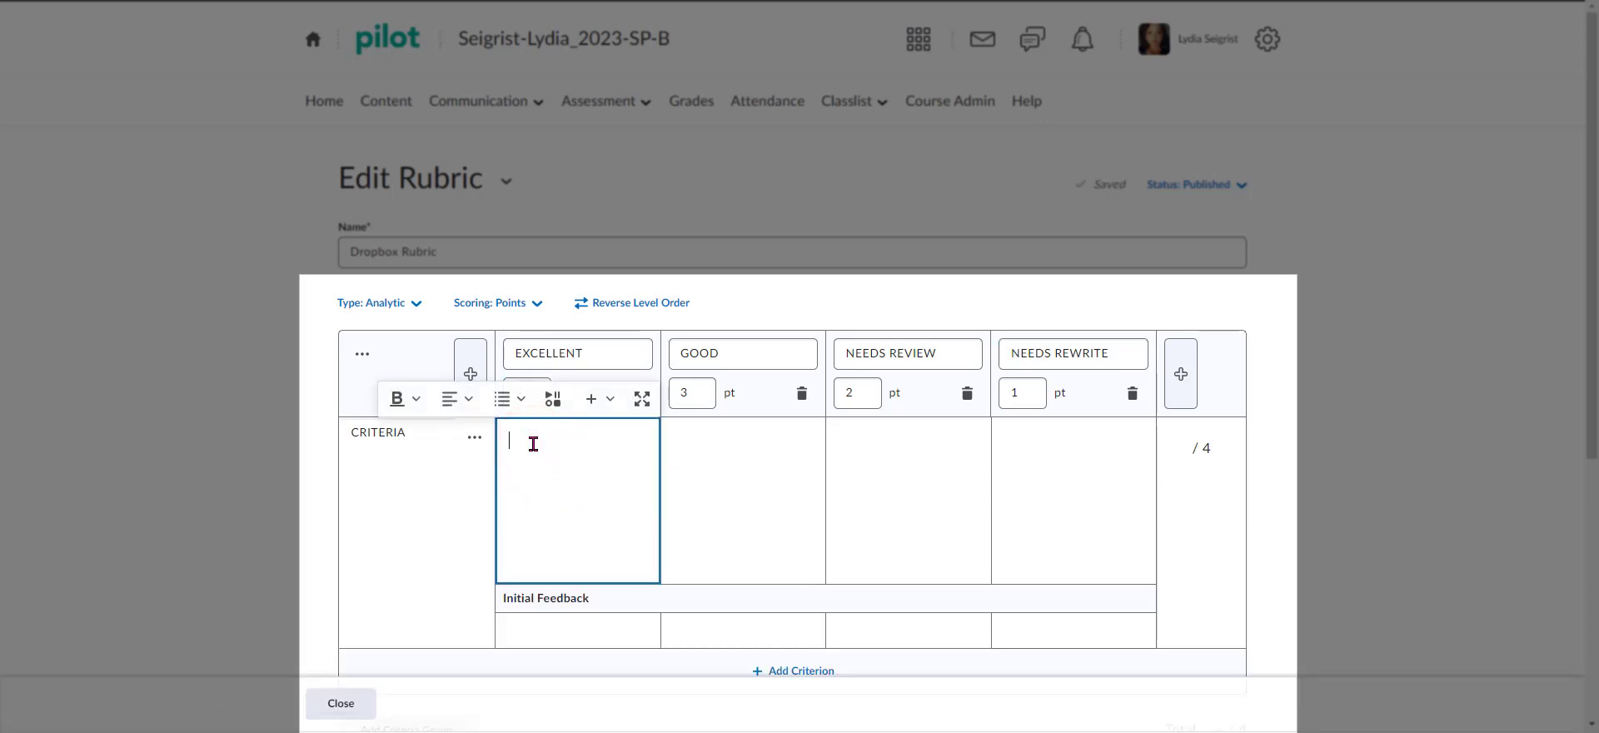
text(Non distinctio ipsam rem ratione rerum qui dolorum consequatur 33 optio vitae. Et vitae ullam et voluptatibus ullam et perferendis voluptatum aut debitis nostrum quo enim aliquam nam sint dolores At commodi animi.)
click(735, 451)
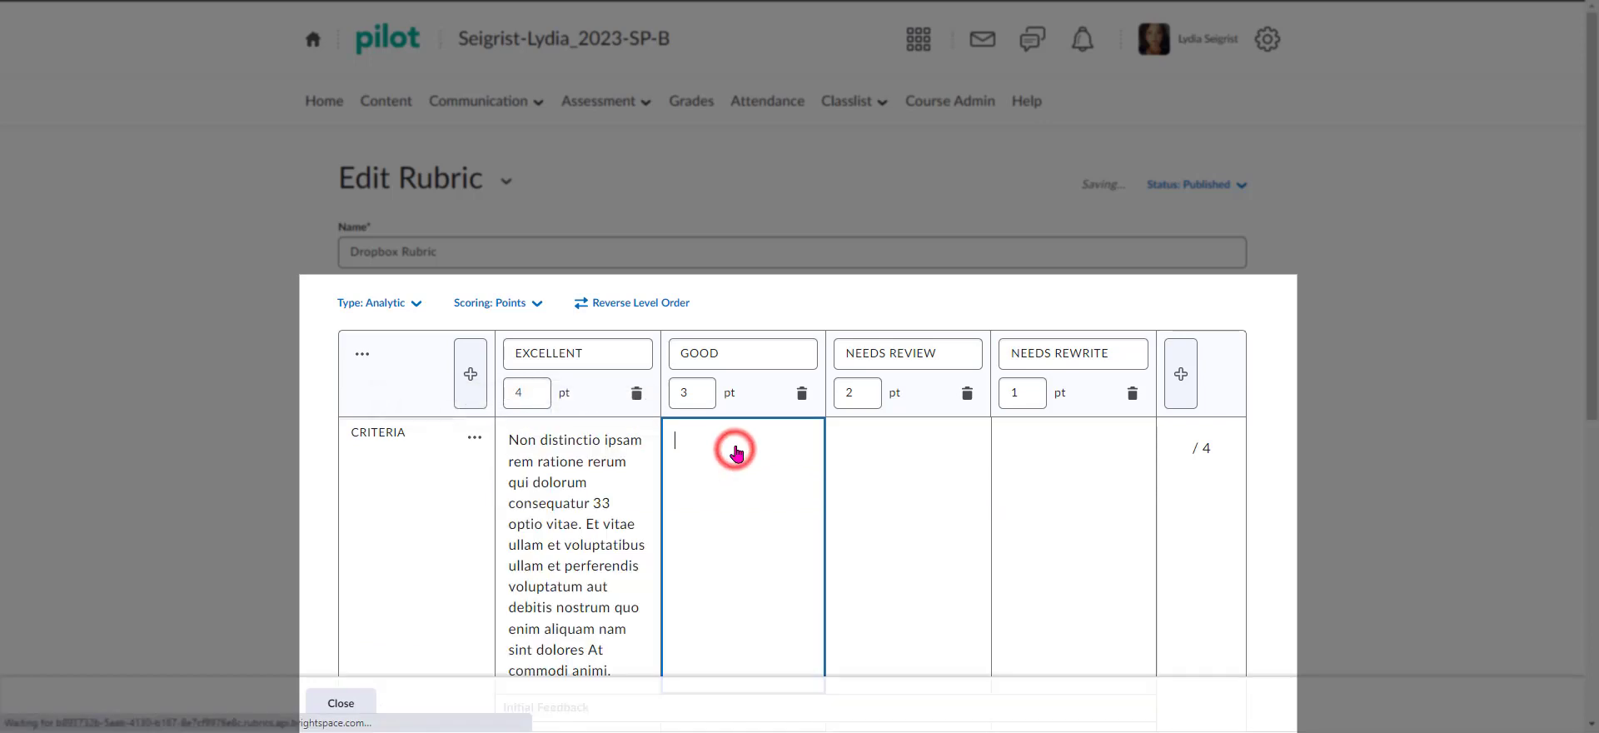
text(Non distinctio ipsam rem ratione rerum qui dolorum consequatur 33 optio vitae. Et vitae ullam et voluptatibus ullam et perferendis voluptatum aut debitis nostrum quo enim aliquam nam sint dolores At commodi animi.)
click(898, 476)
text(Non distinctio ipsam rem ratione rerum qui dolorum consequatur 33 optio vitae. Et vitae ullam et voluptatibus ullam et perferendis voluptatum aut debitis nostrum quo enim aliquam nam sint dolores At commodi animi.)
click(1066, 516)
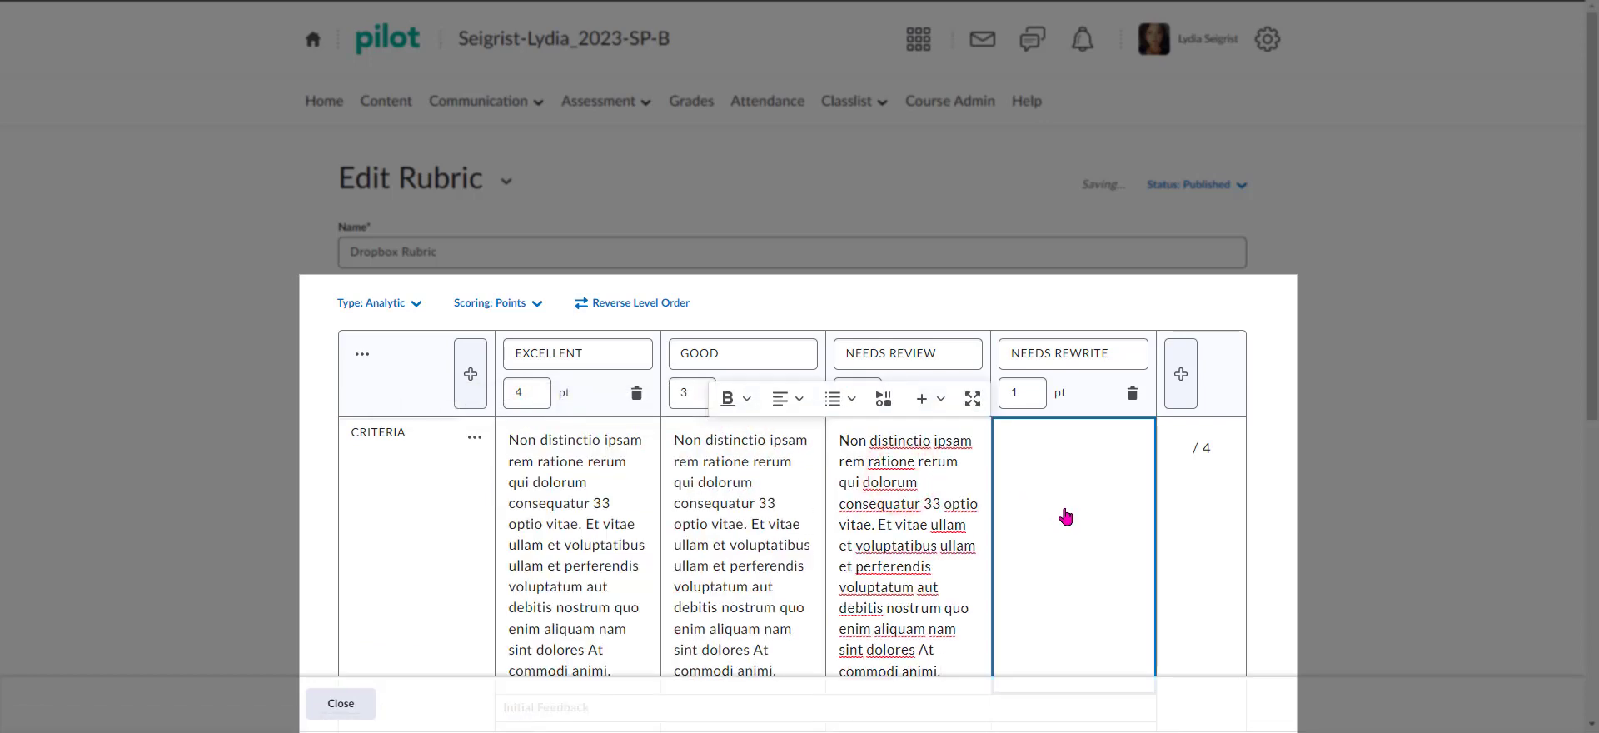
text(Non distinctio ipsam rem ratione rerum qui dolorum consequatur 33 optio vitae. Et vitae ullam et voluptatibus ullam et perferendis voluptatum aut debitis nostrum quo enim aliquam nam sint dolores At commodi animi.)
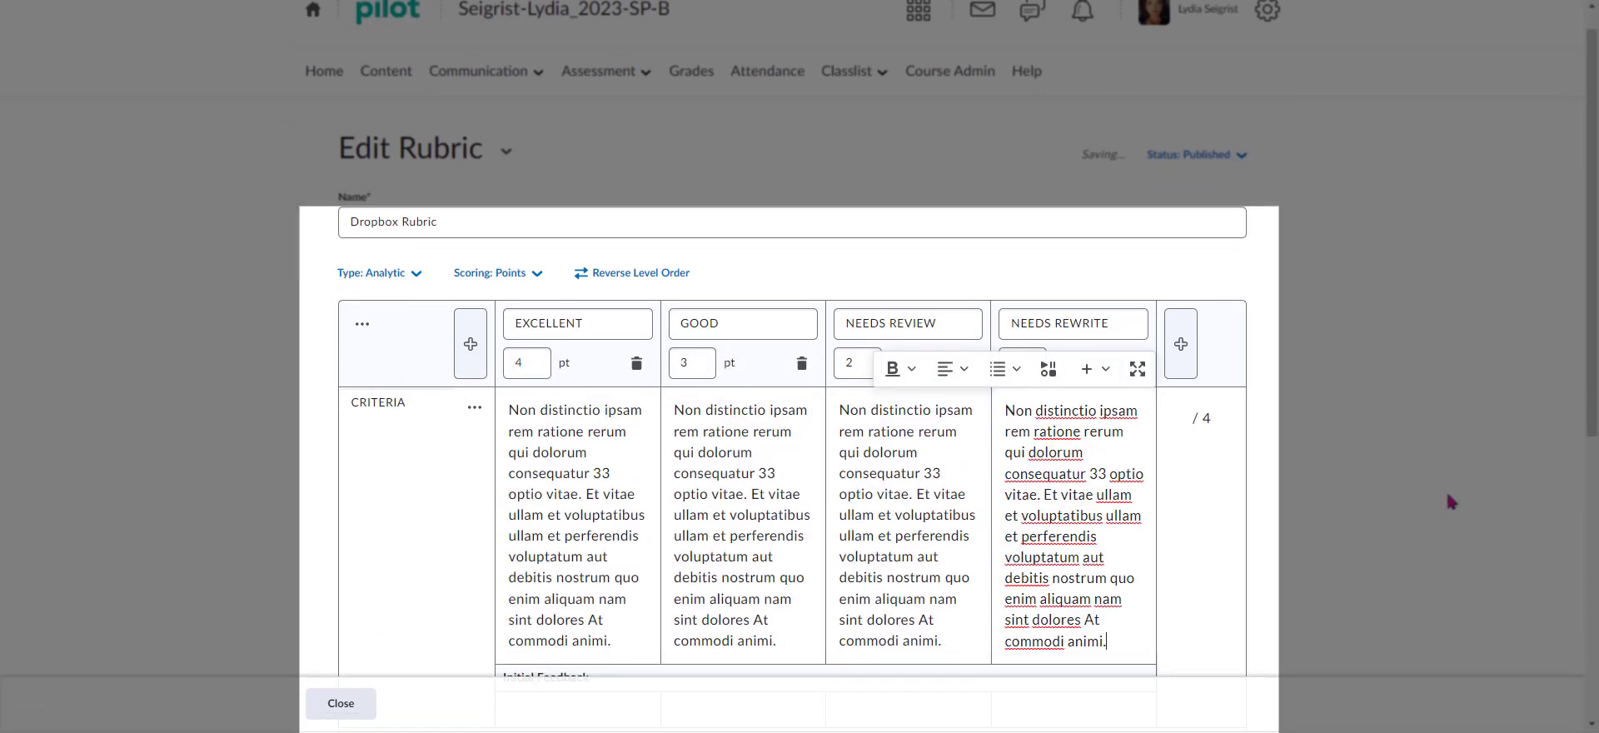
Add a second criterion to the rubric and name it CRITERIA 2.
scroll(1446, 500, down, 5)
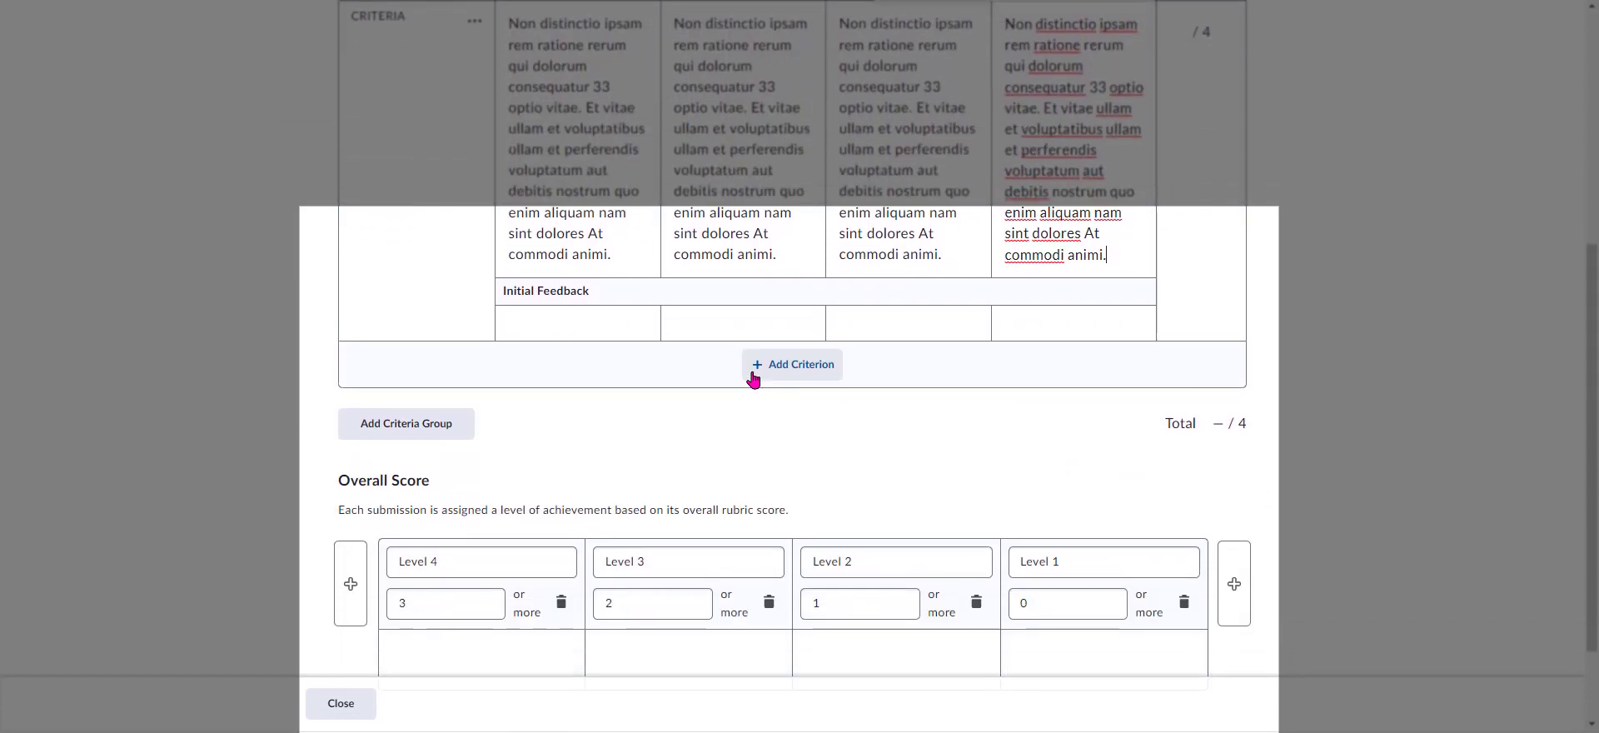
click(756, 375)
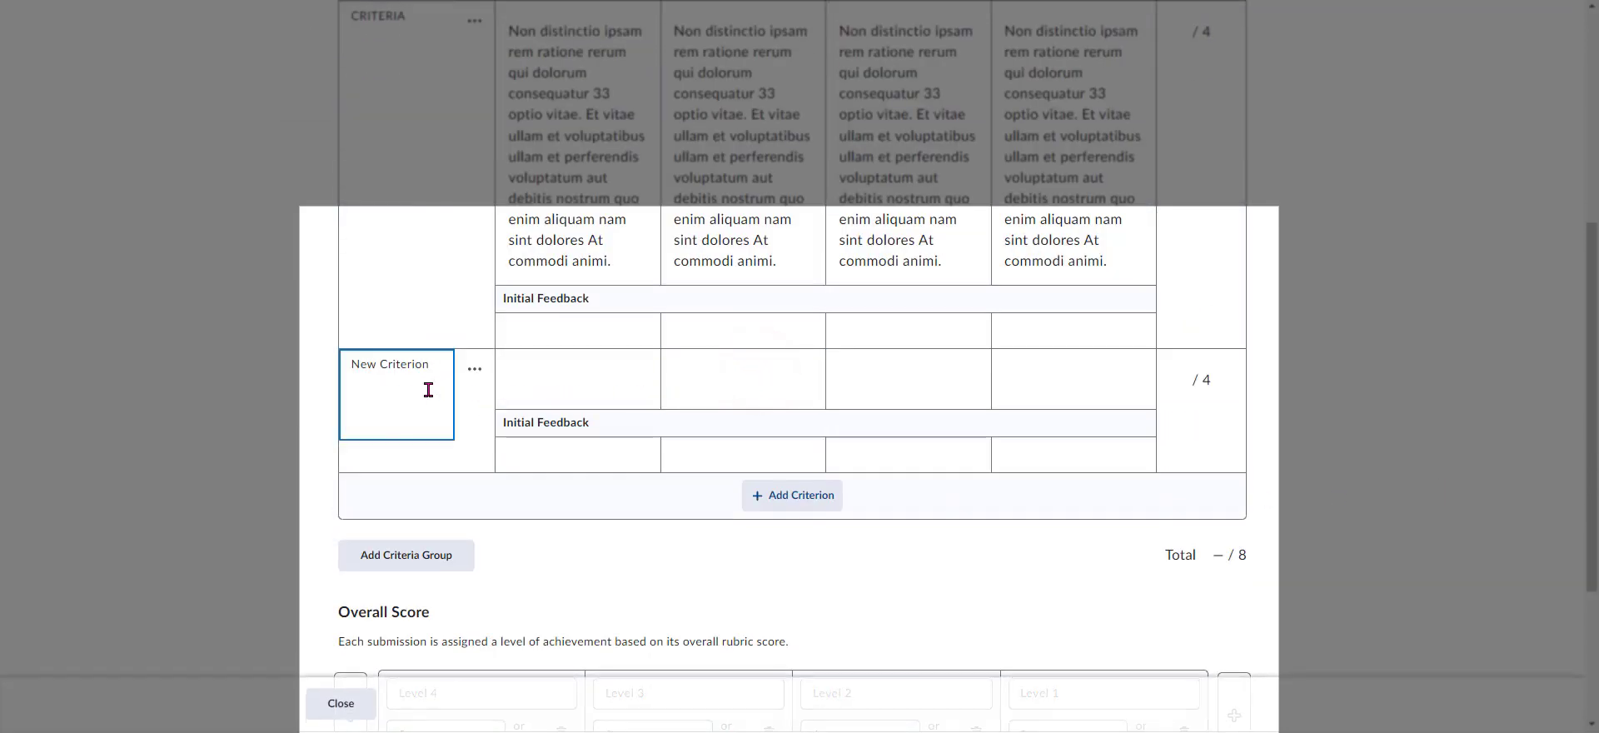
drag(434, 370, 339, 375)
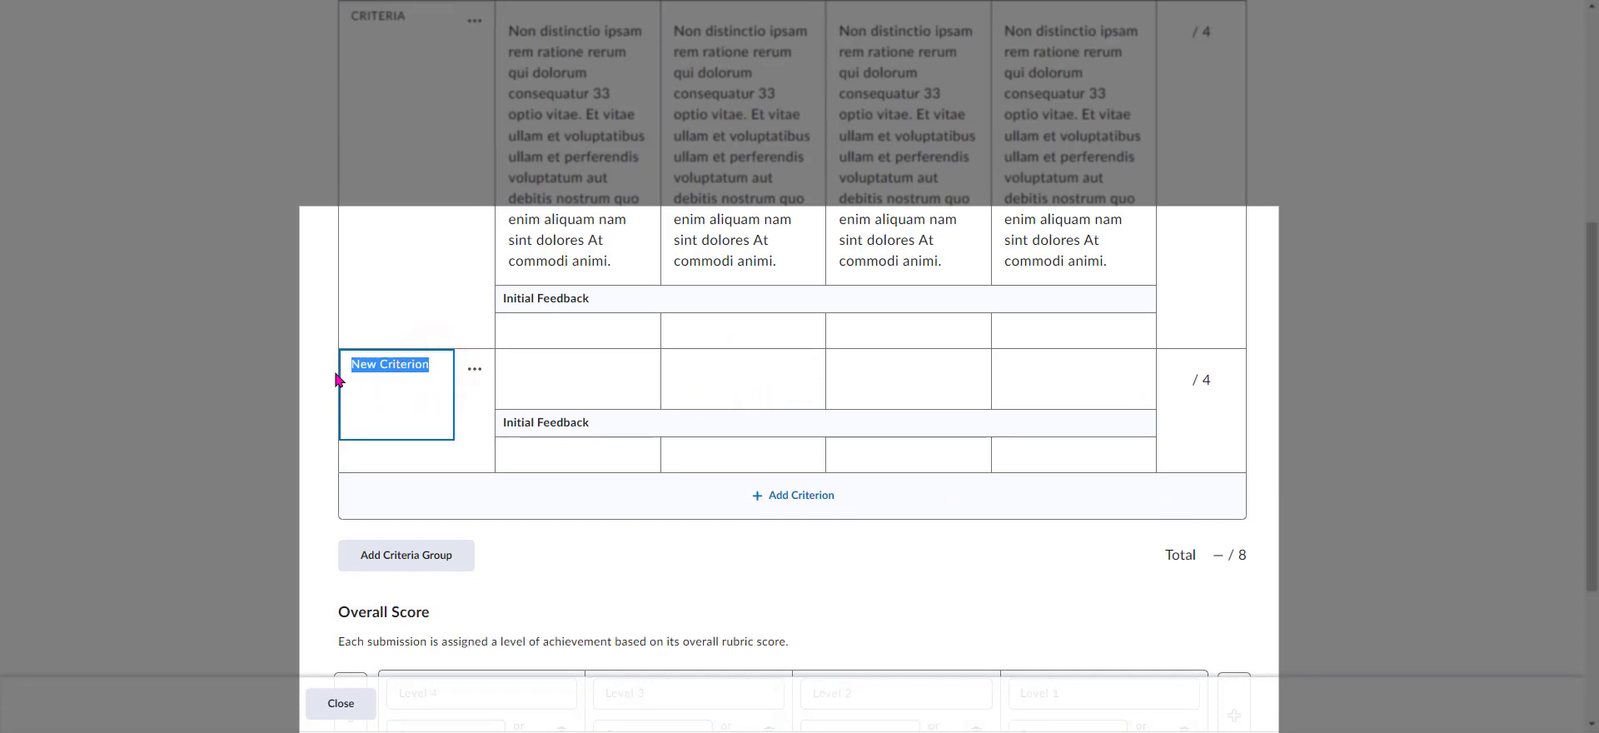
text(CRITERIA 2)
Fill all four level descriptions of CRITERIA 2 with the same "Non distinctio ipsam" placeholder paragraph.
click(596, 379)
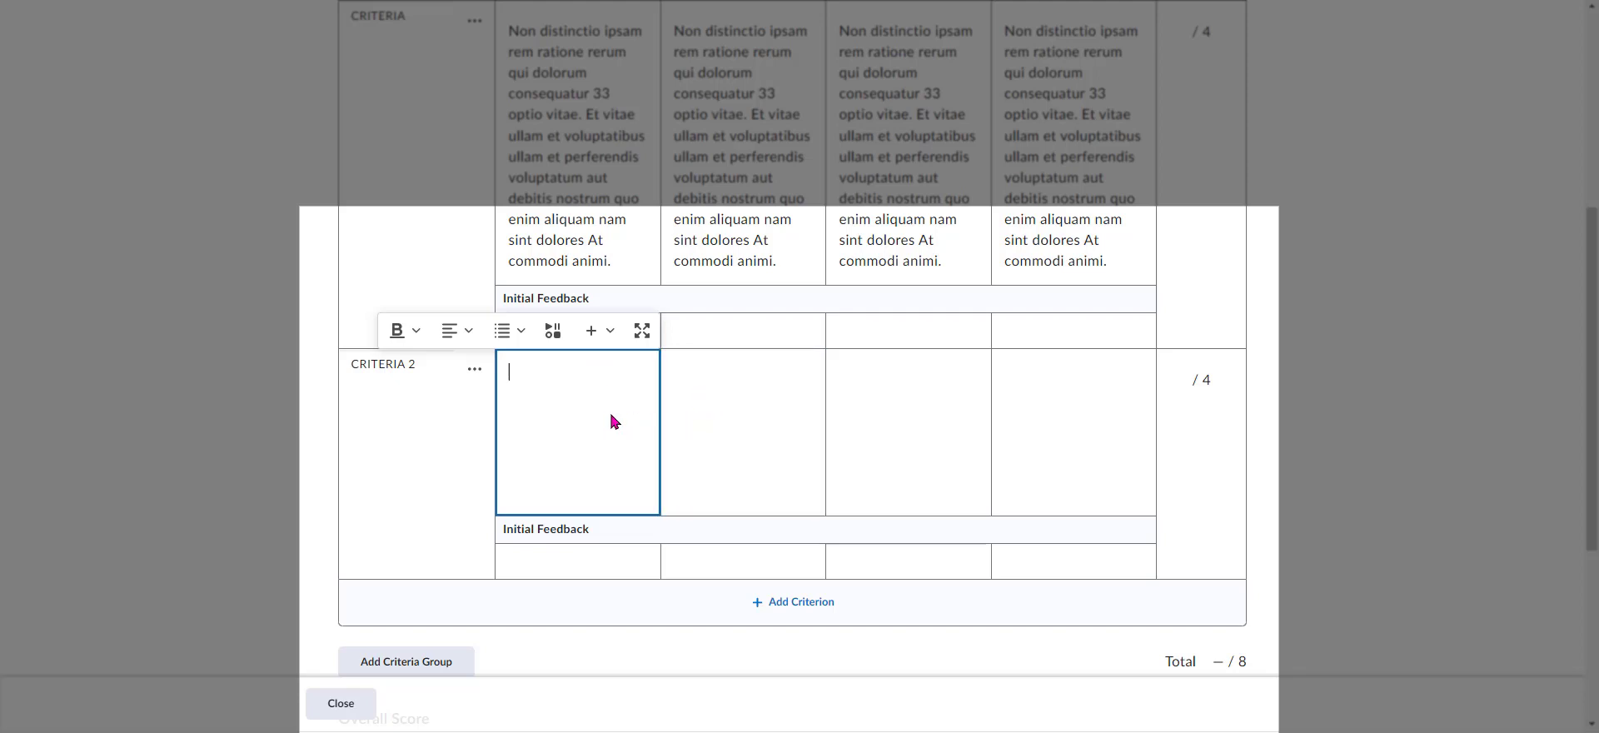
click(610, 403)
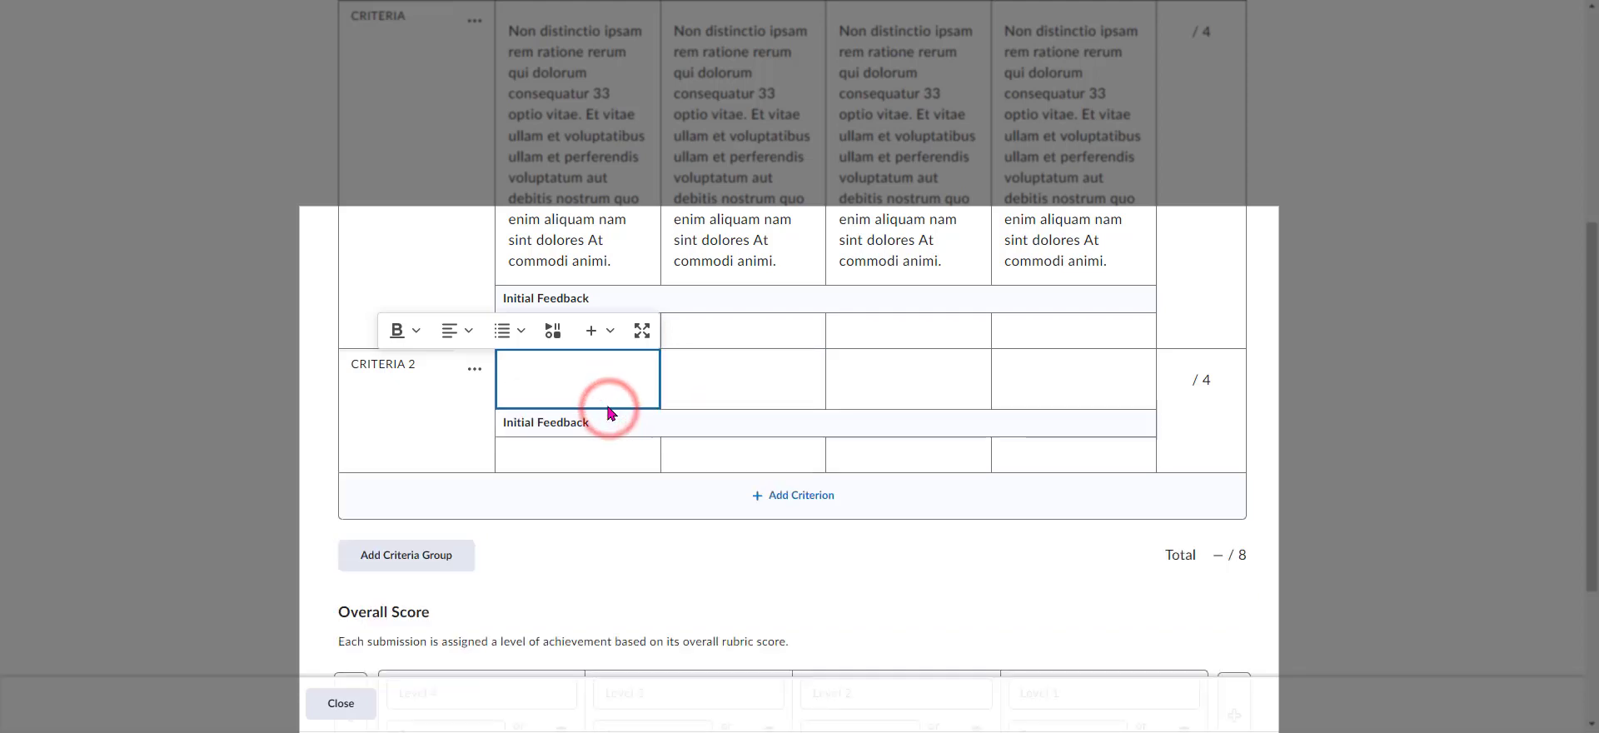
click(613, 387)
text(Non distinctio ipsam rem ratione rerum qui dolorum consequatur 33 optio vitae. Et vitae ullam et voluptatibus ullam et perferendis voluptatum aut debitis nostrum quo enim aliquam nam sint dolores At commodi animi.)
click(705, 394)
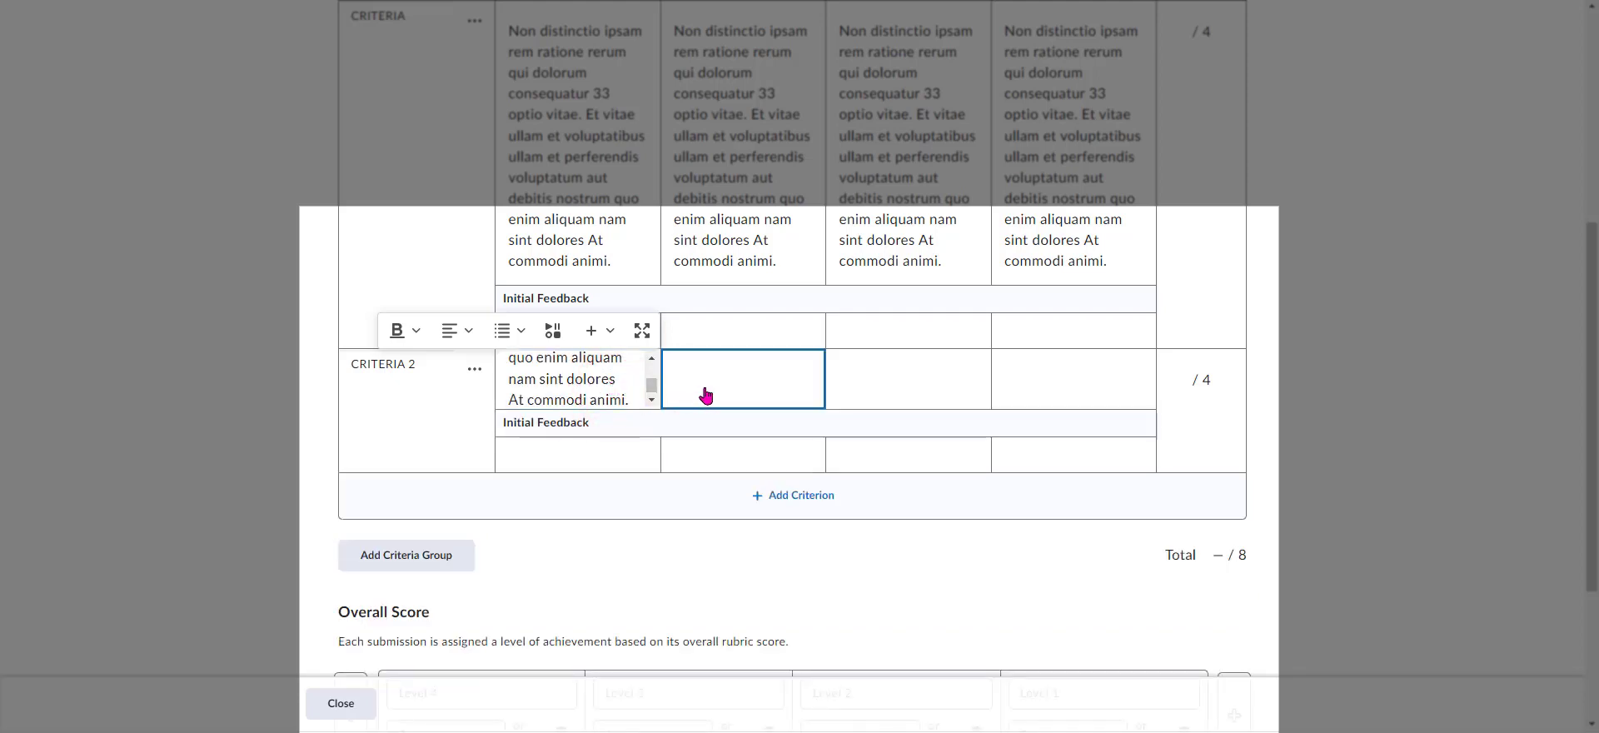
text(Non distinctio ipsam rem ratione rerum qui dolorum consequatur 33 optio vitae. Et vitae ullam et voluptatibus ullam et perferendis voluptatum aut debitis nostrum quo enim aliquam nam sint dolores At commodi animi.)
click(882, 417)
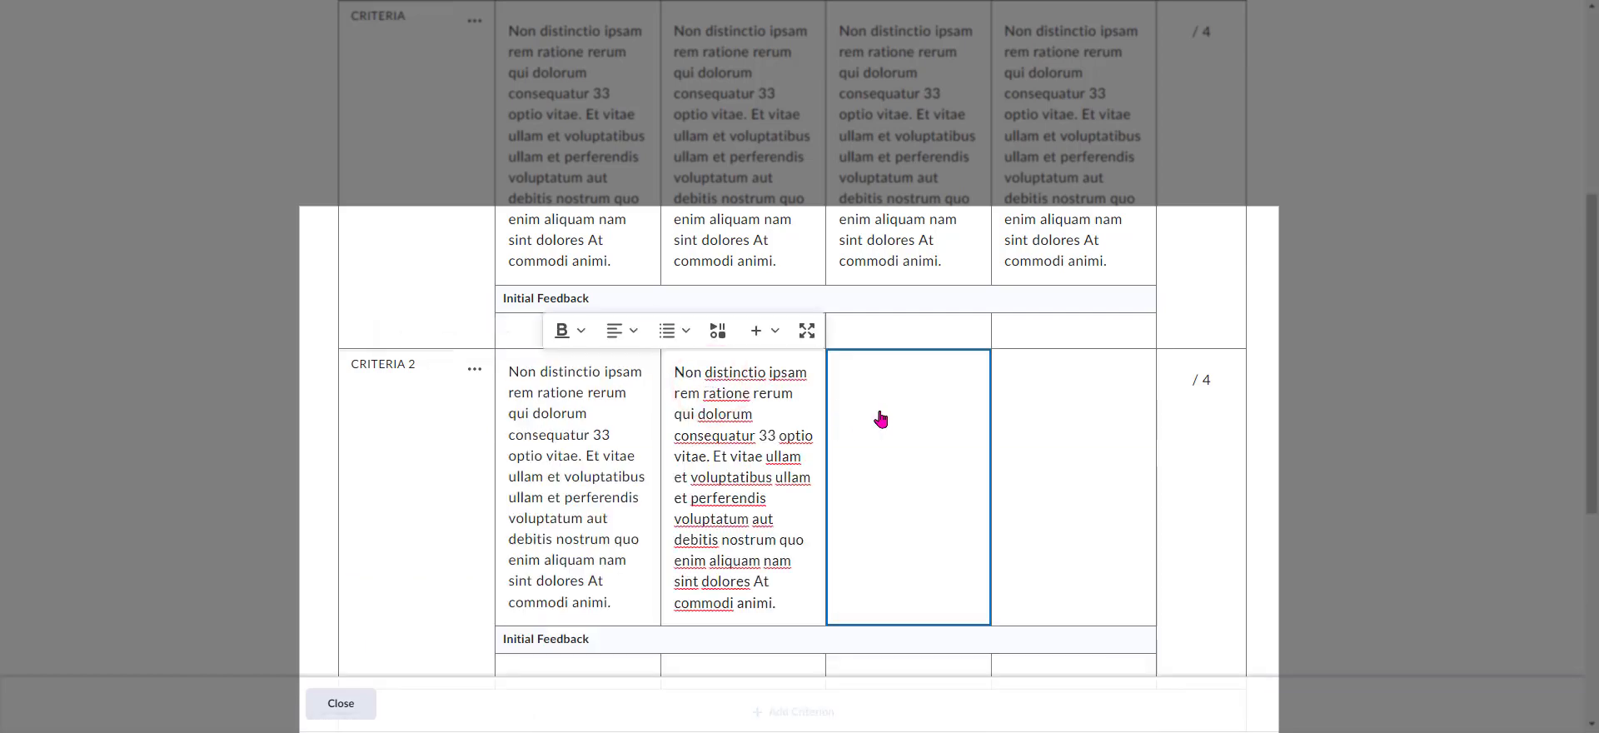
text(Non distinctio ipsam rem ratione rerum qui dolorum consequatur 33 optio vitae. Et vitae ullam et voluptatibus ullam et perferendis voluptatum aut debitis nostrum quo enim aliquam nam sint dolores At commodi animi.)
click(1041, 428)
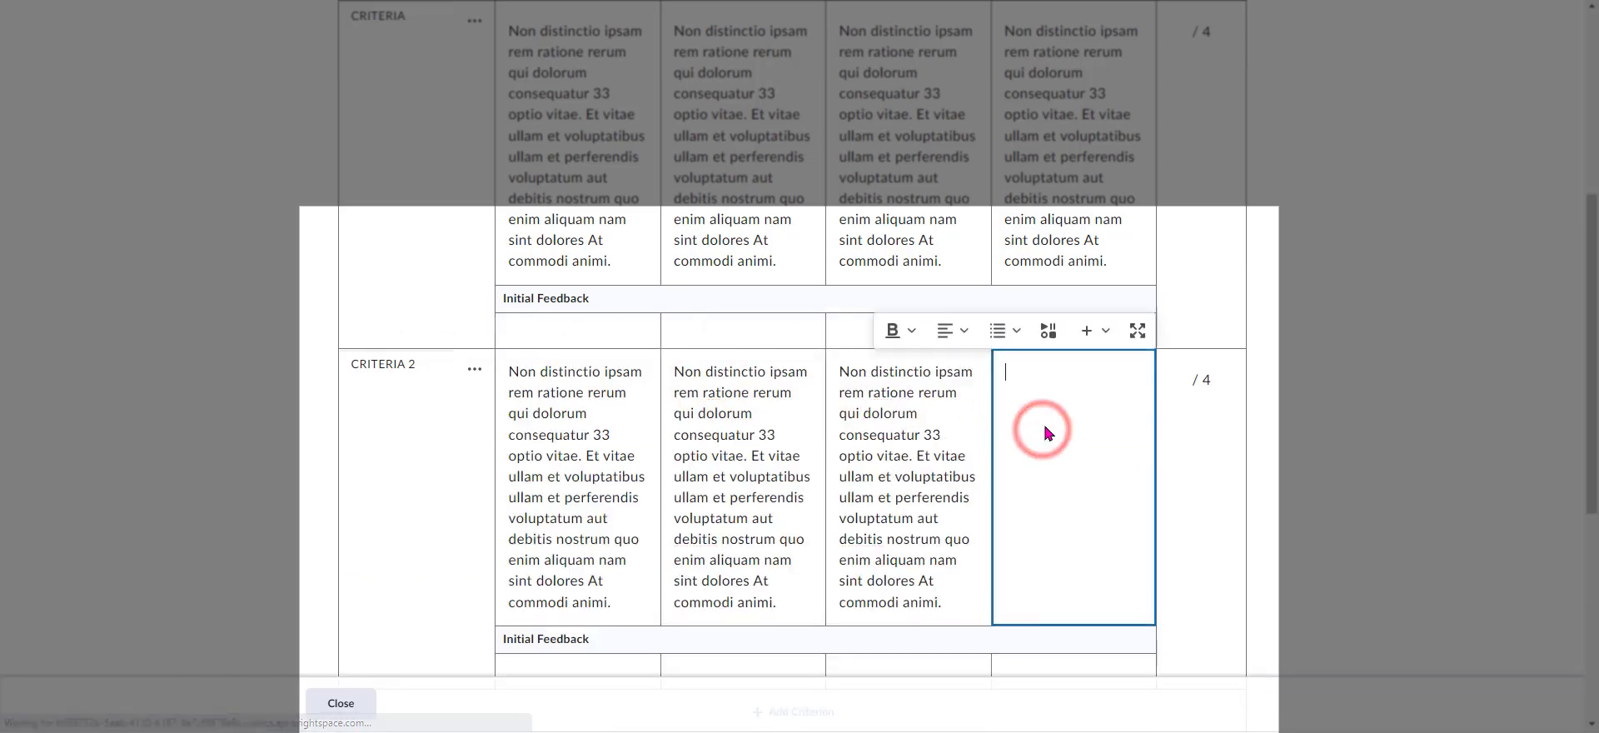
text(Non distinctio ipsam rem ratione rerum qui dolorum consequatur 33 optio vitae. Et vitae ullam et voluptatibus ullam et perferendis voluptatum aut debitis nostrum quo enim aliquam nam sint dolores At commodi animi.)
Look over the completed Dropbox Rubric and close it to return to the rubric list.
scroll(1402, 411, down, 5)
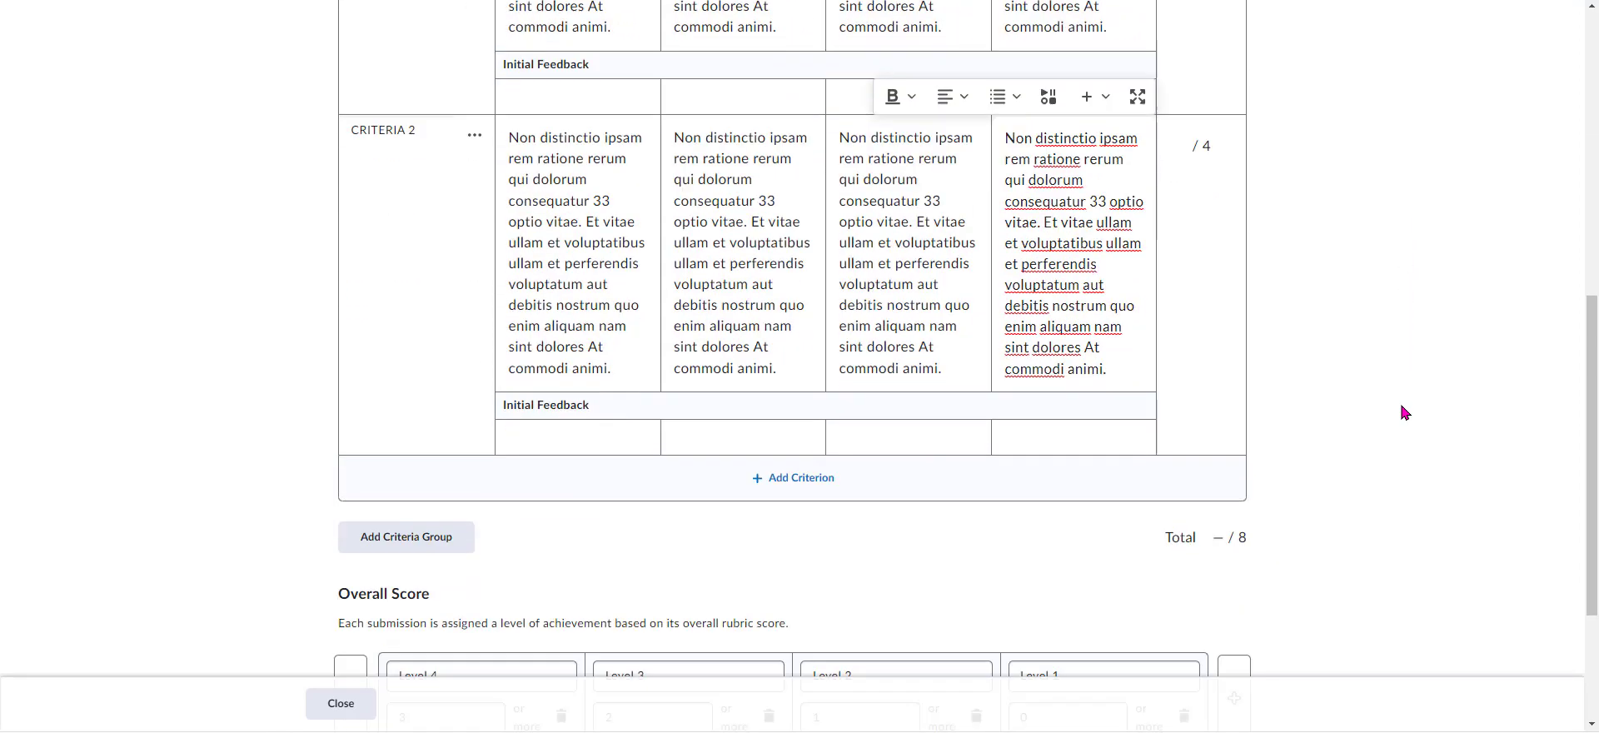
scroll(1405, 412, up, 10)
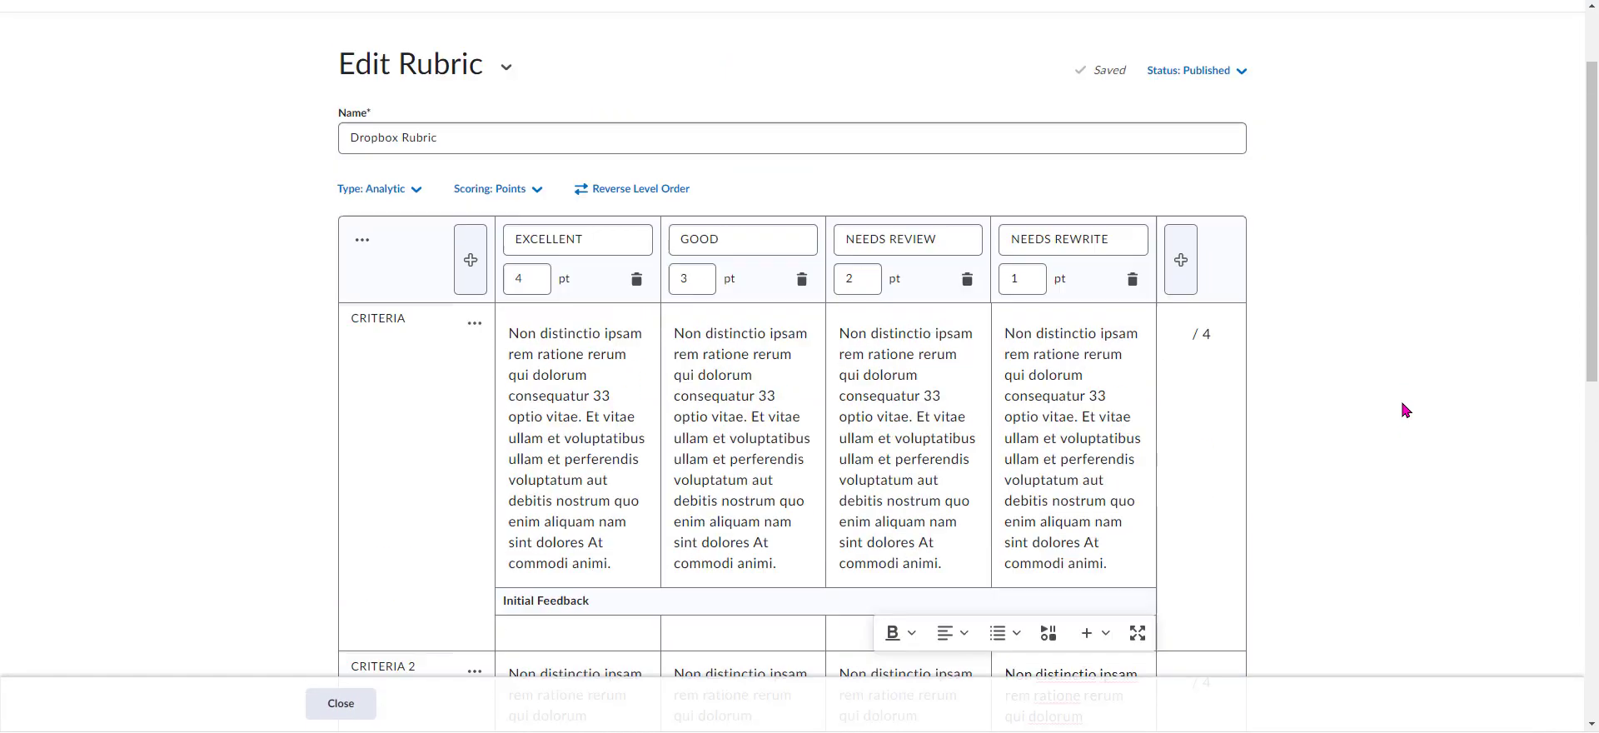
scroll(1404, 410, down, 10)
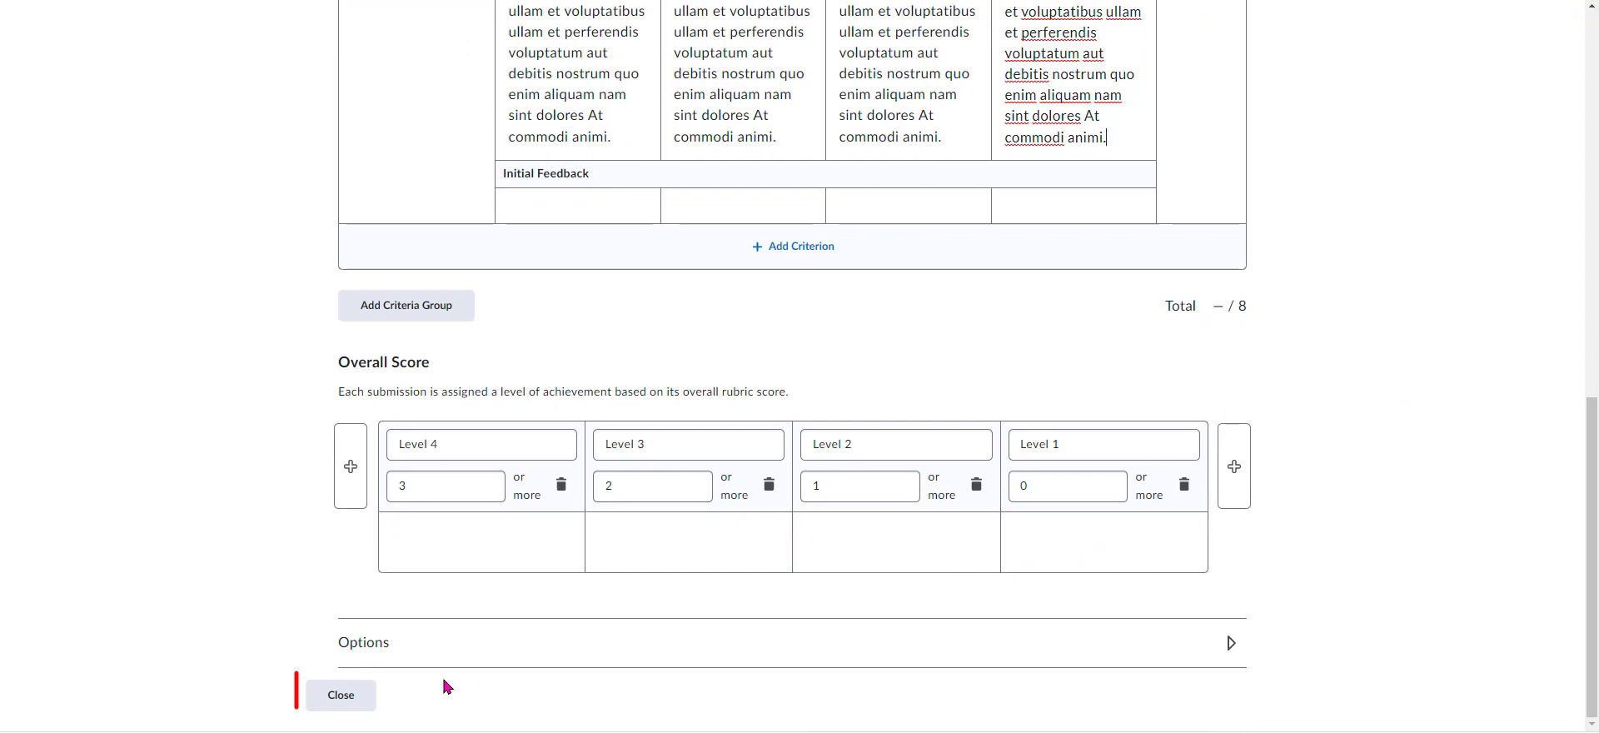
click(337, 696)
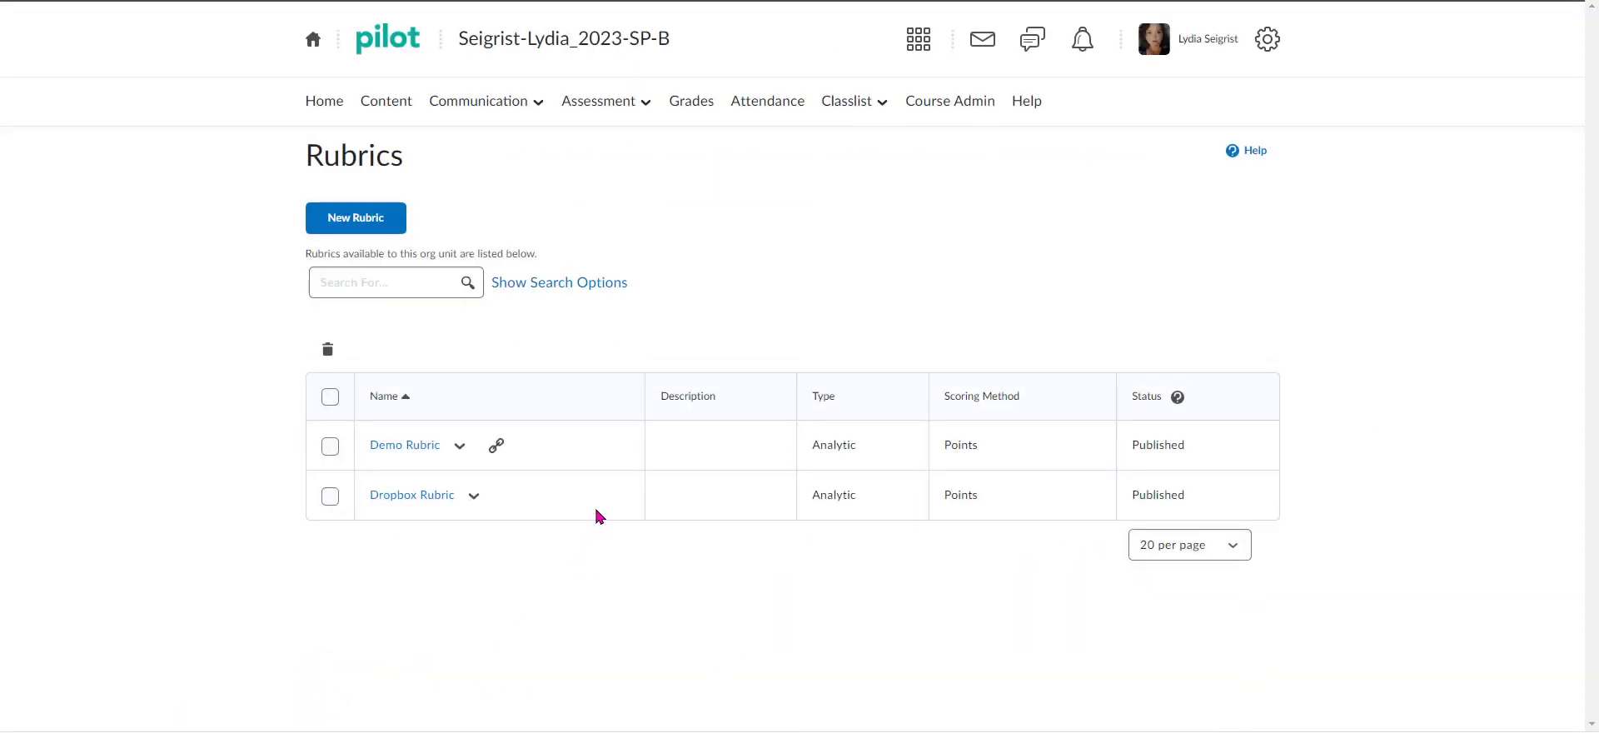
Open the course's Dropbox Folders page.
mouse_move(496, 449)
click(647, 108)
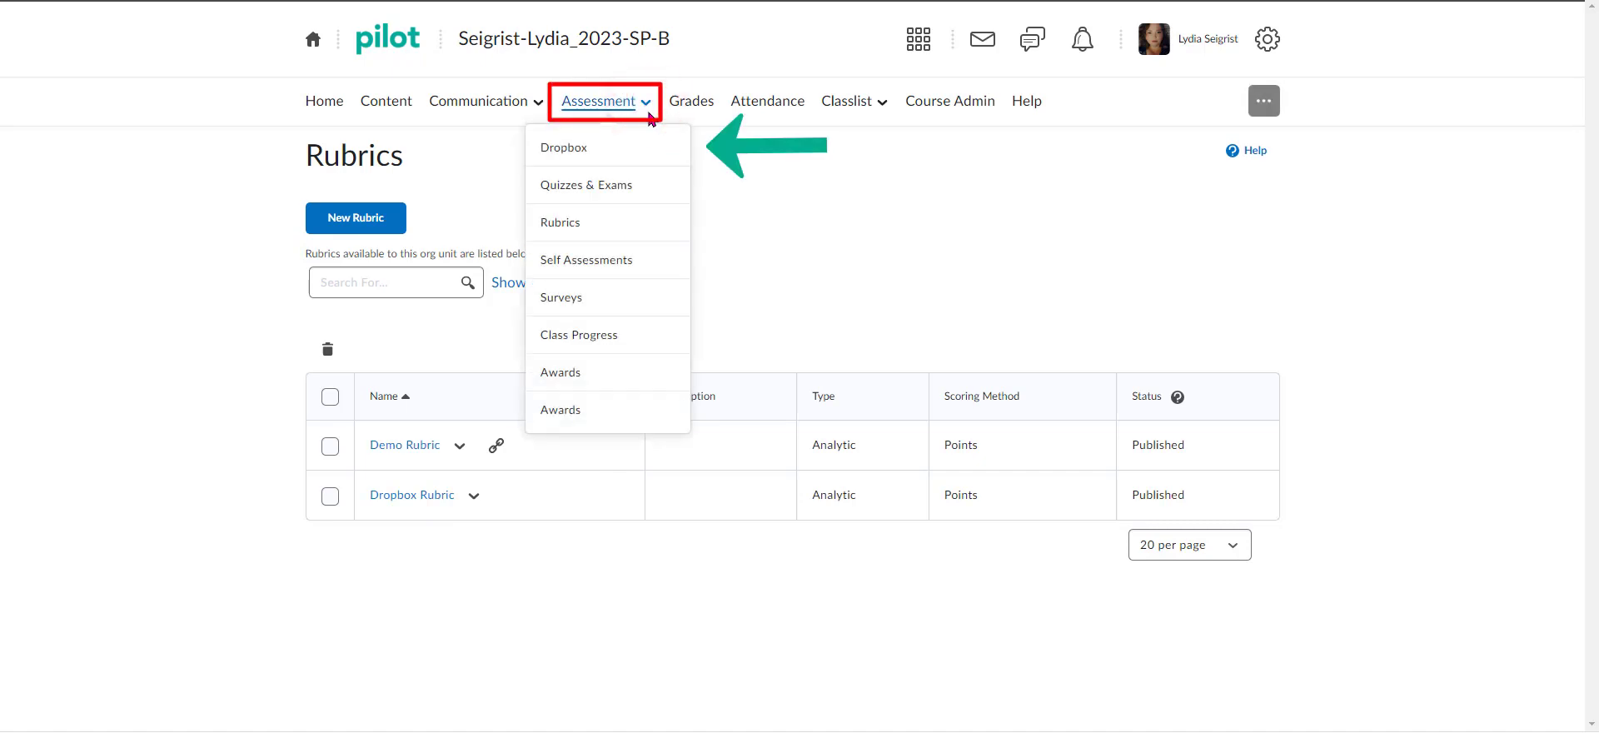
click(663, 154)
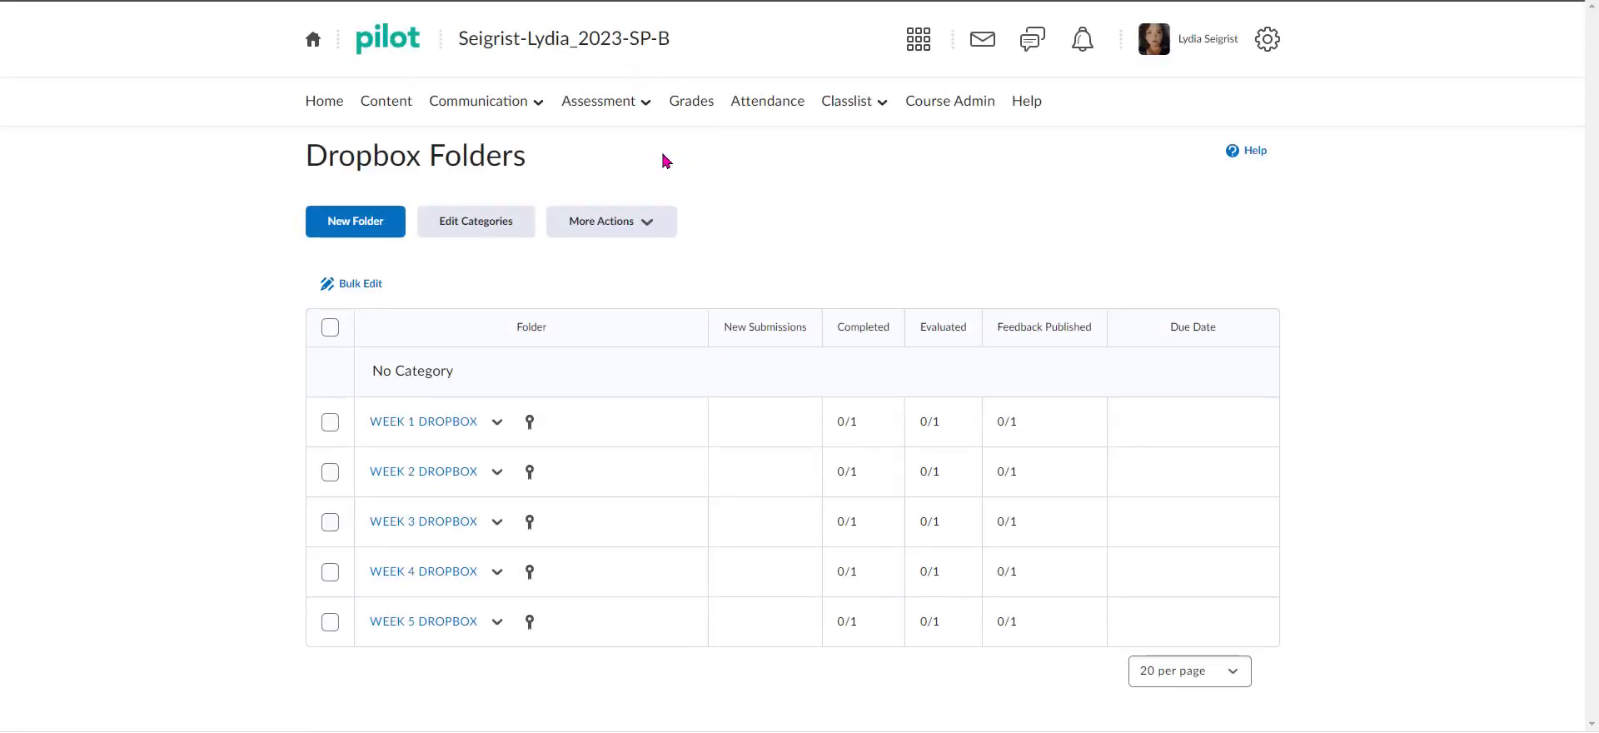
Create a new dropbox folder named WEKK 6 DROPBOX and grade it out of 20 points.
click(384, 229)
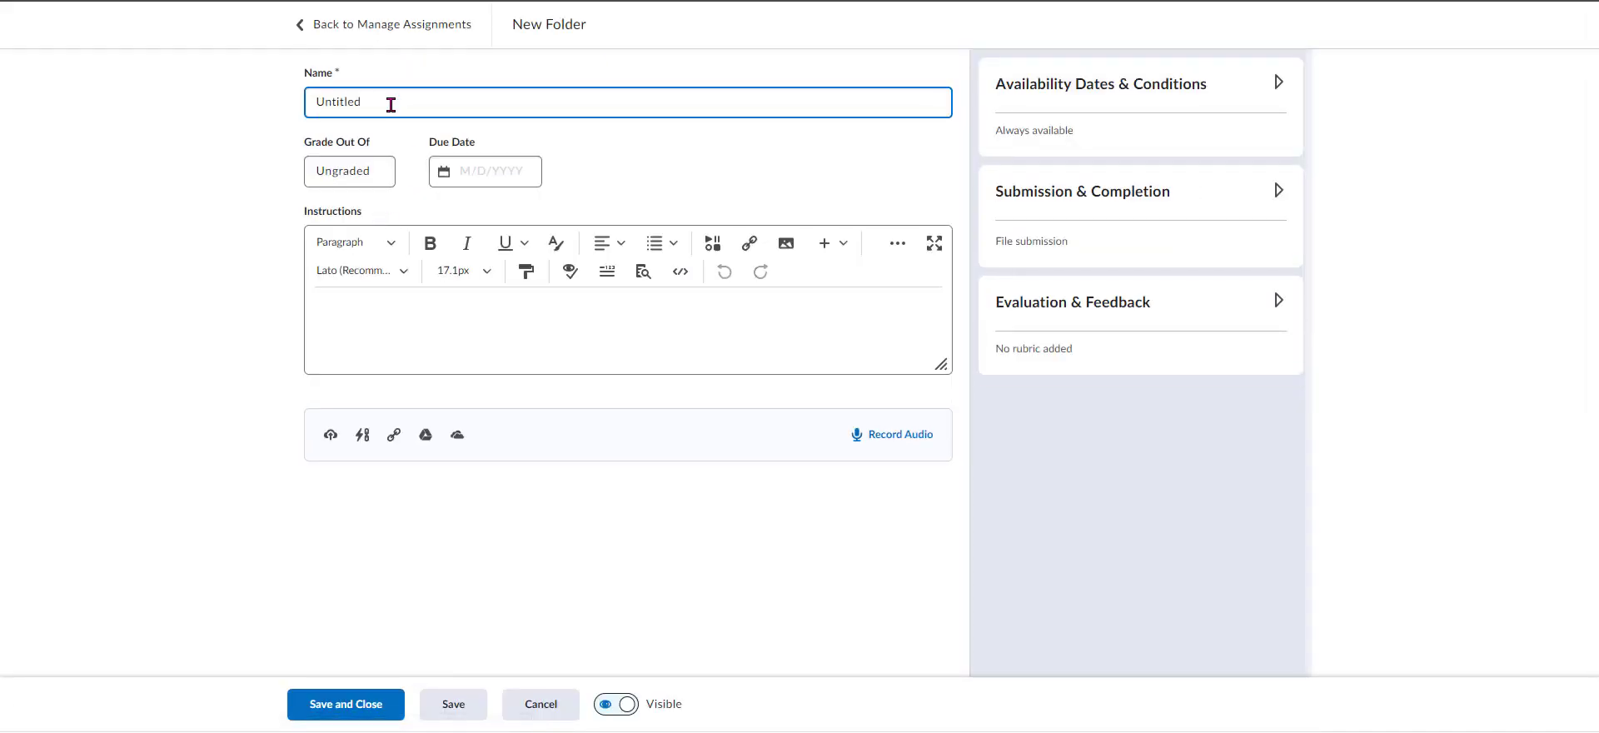
double_click(391, 104)
text(DROPBOX)
click(385, 175)
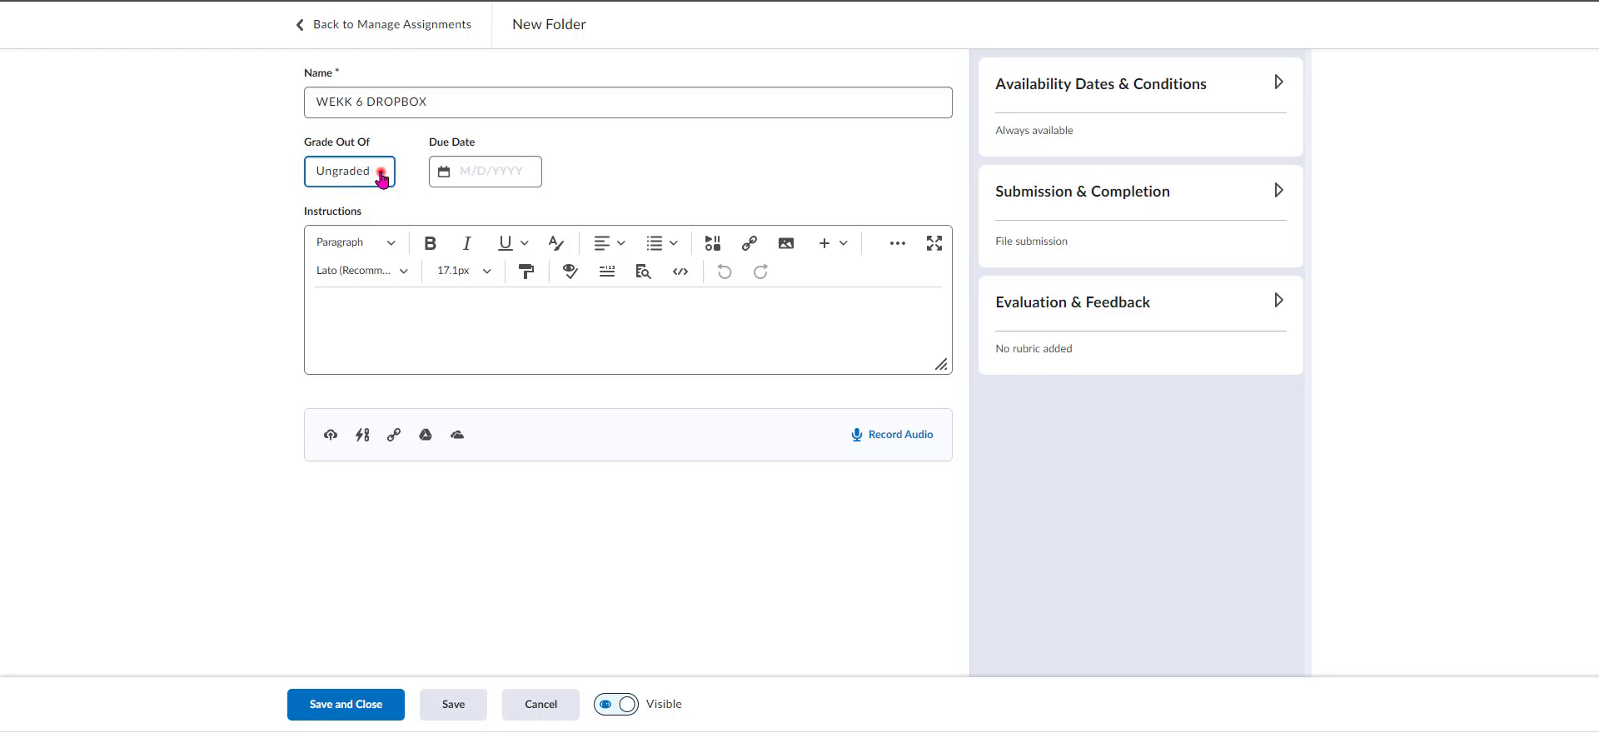
text(20)
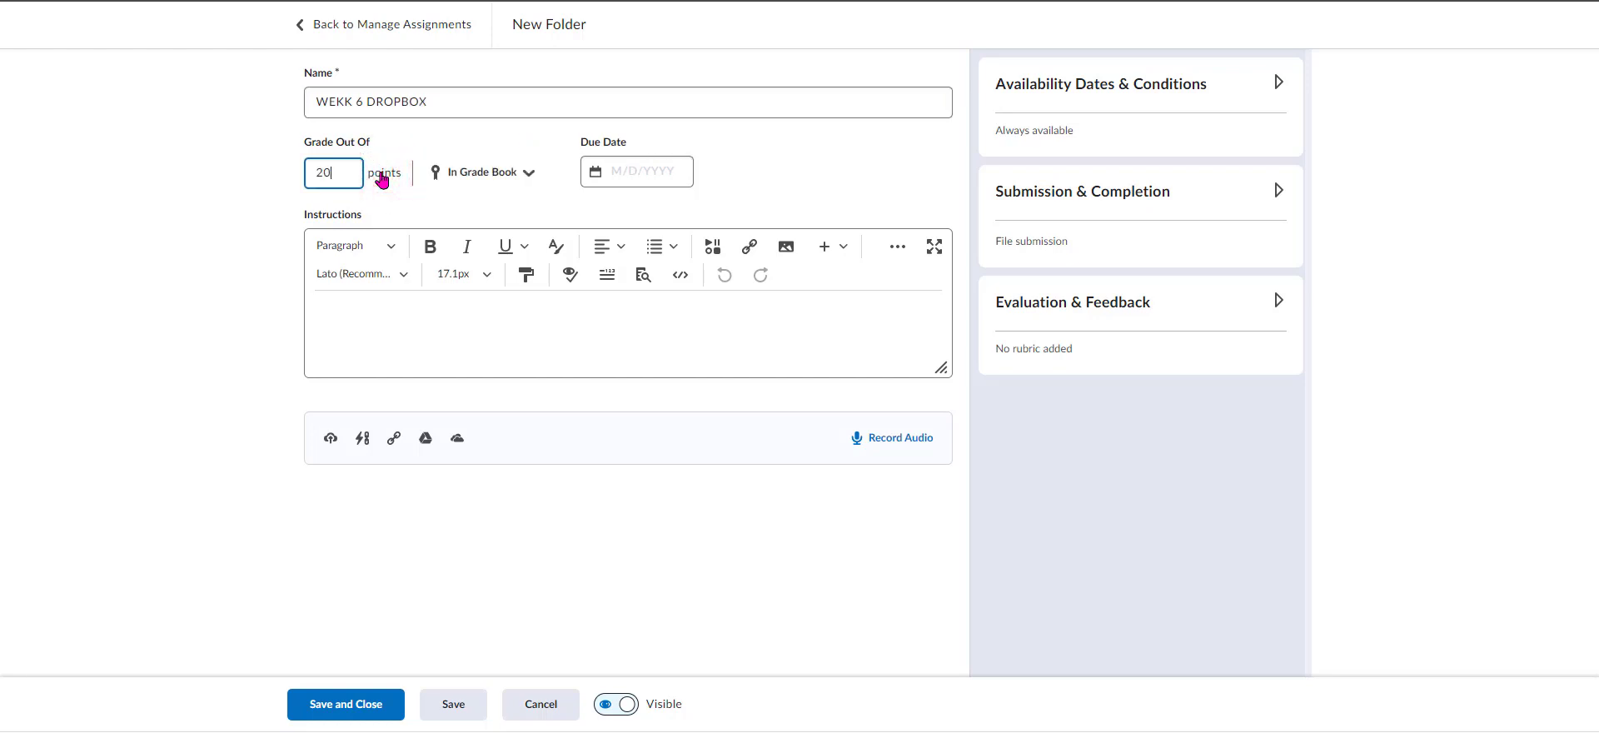
Link the week 6 folder to the existing grade item Week 6 Dropbox in the grade book.
click(529, 180)
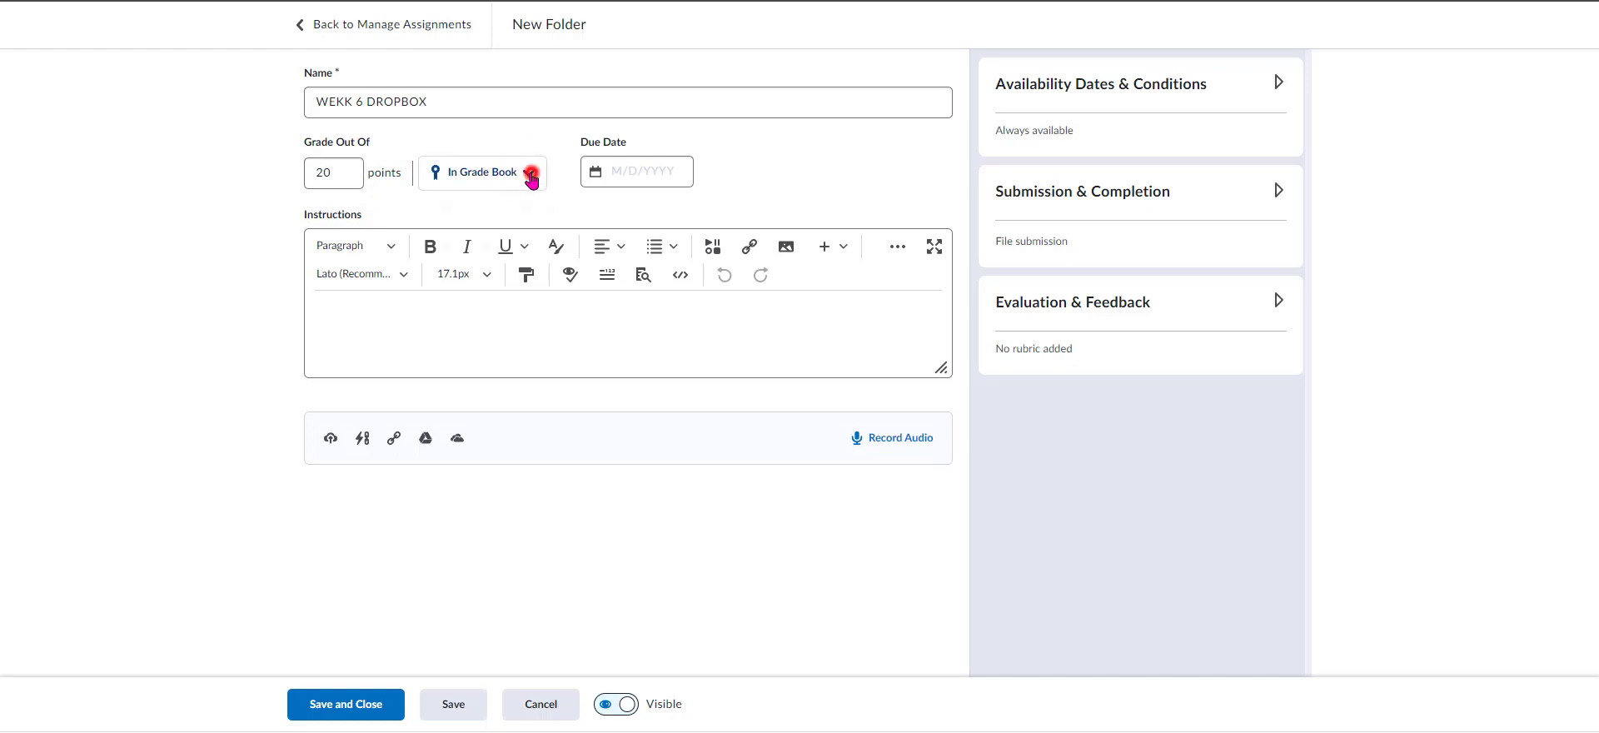
click(572, 216)
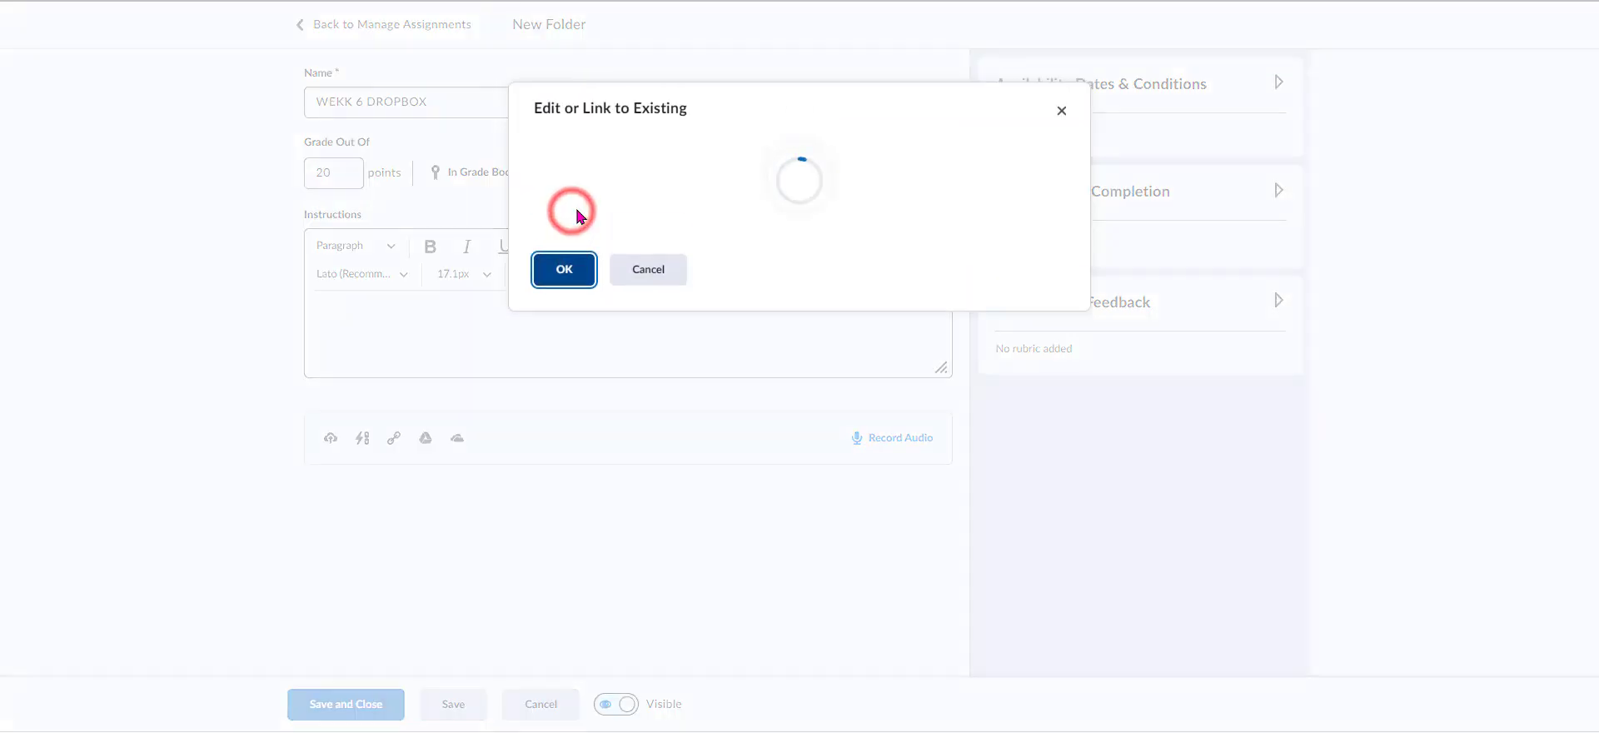
click(543, 293)
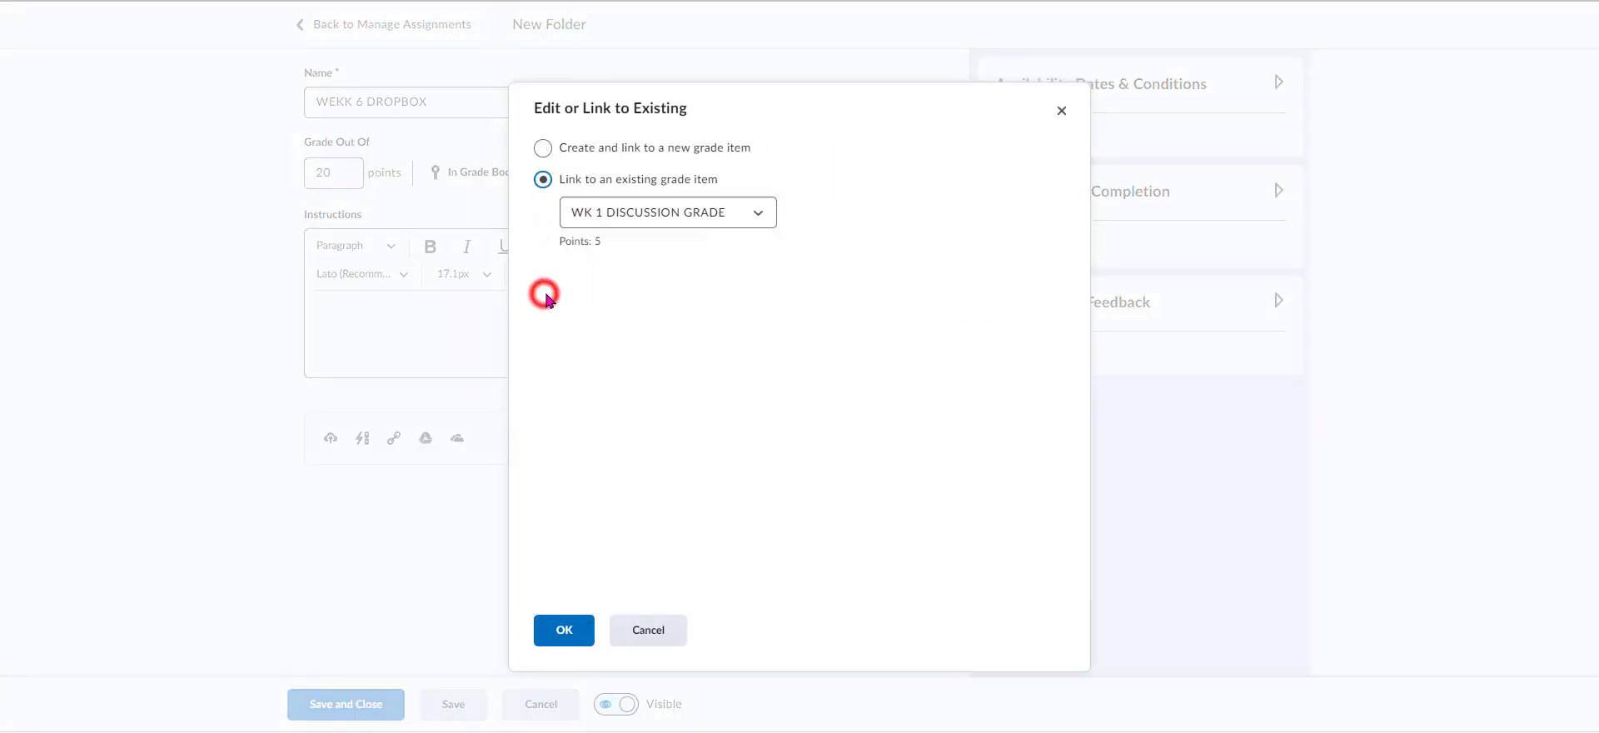
click(758, 212)
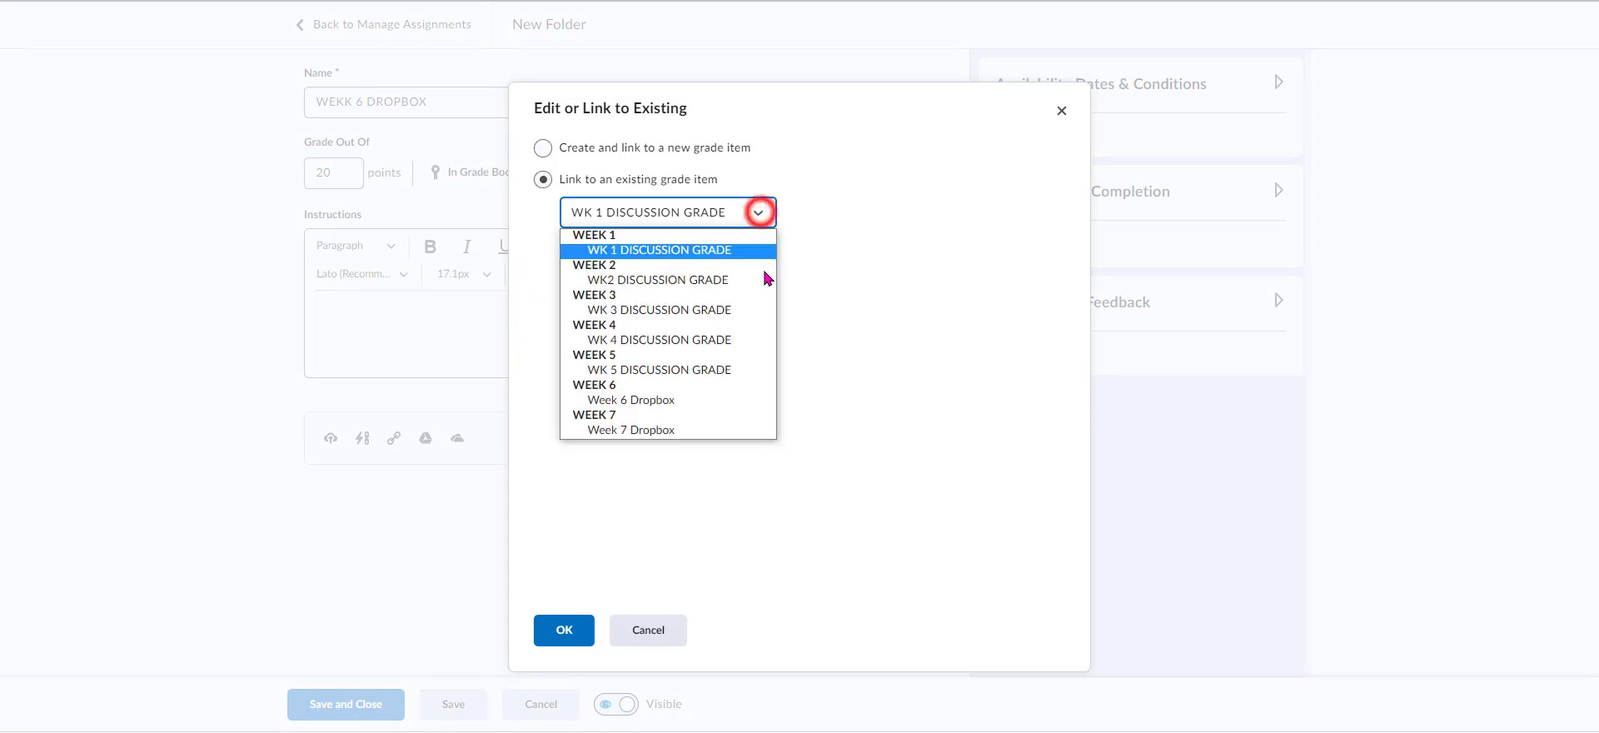
click(686, 407)
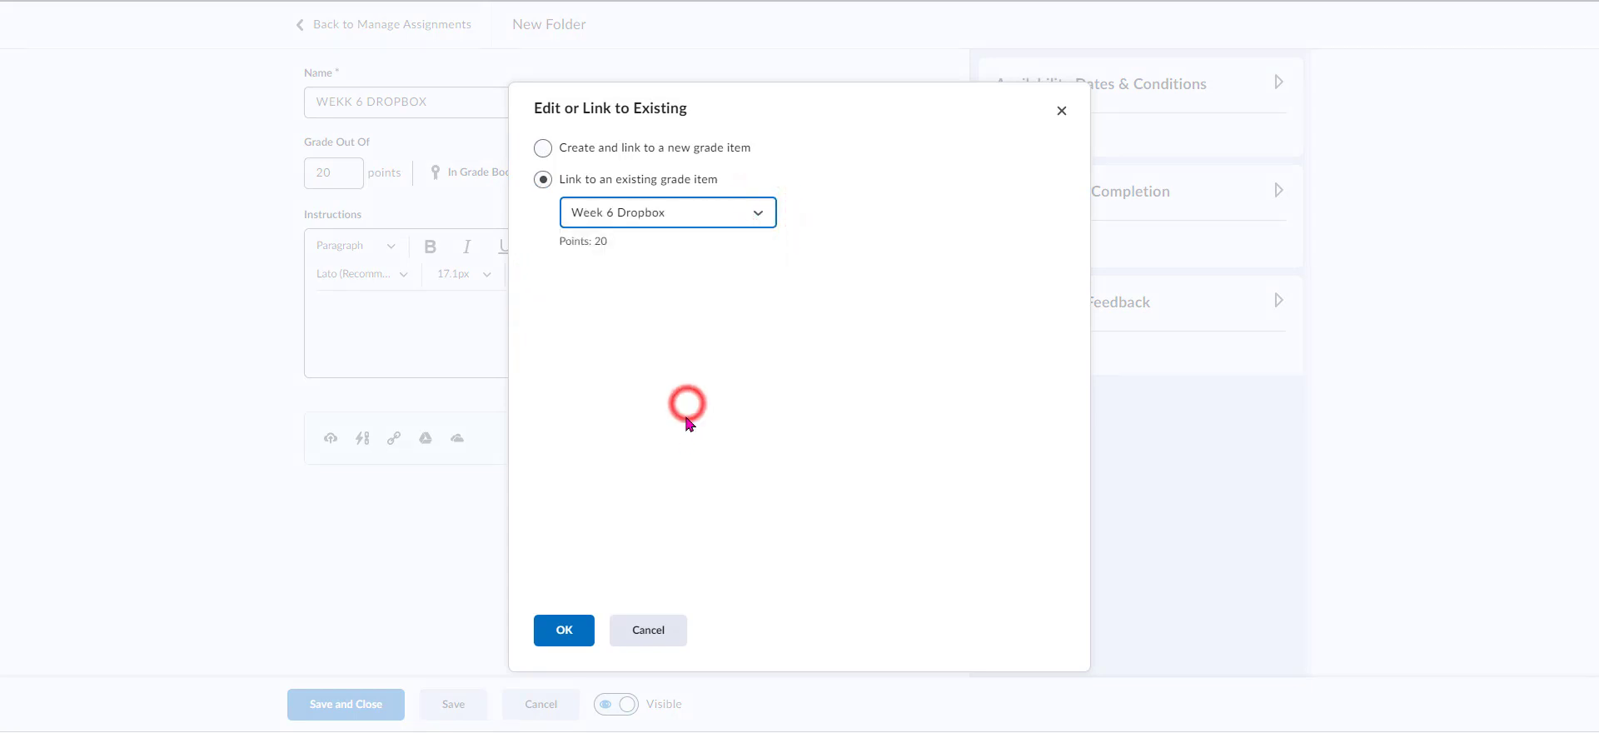
click(579, 630)
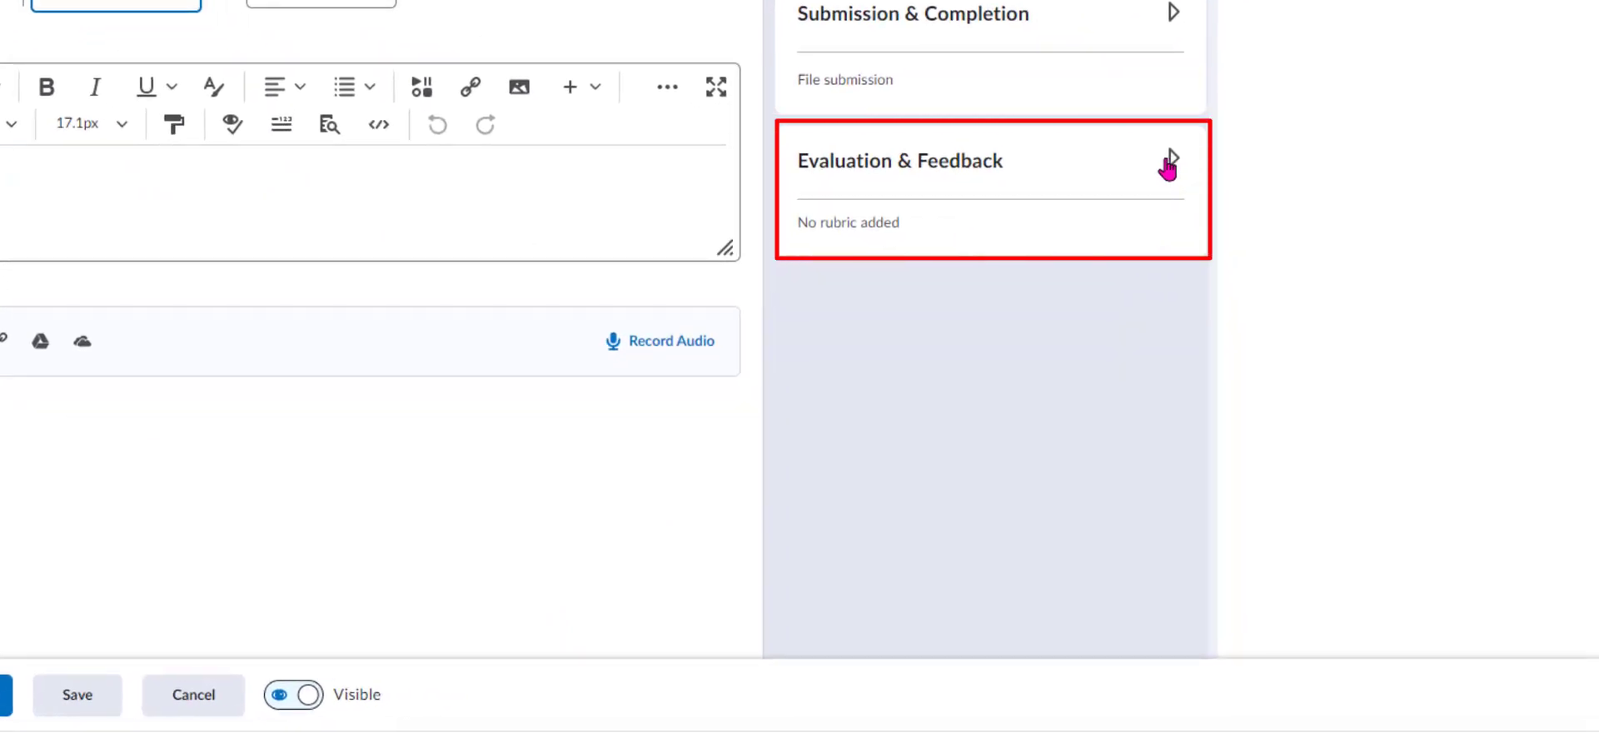
Attach the existing Dropbox Rubric to the week 6 folder's evaluation settings.
click(1169, 165)
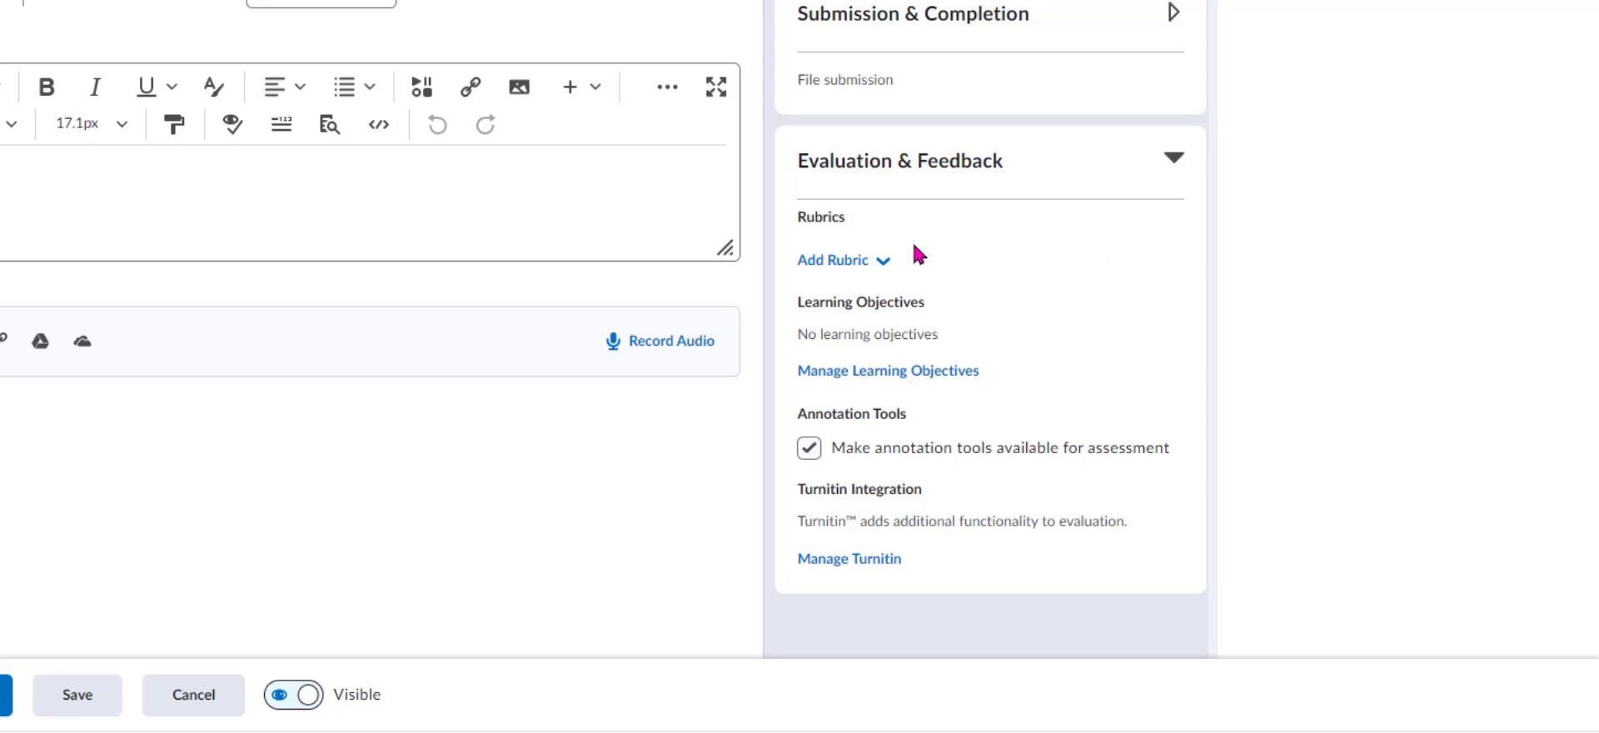
click(842, 262)
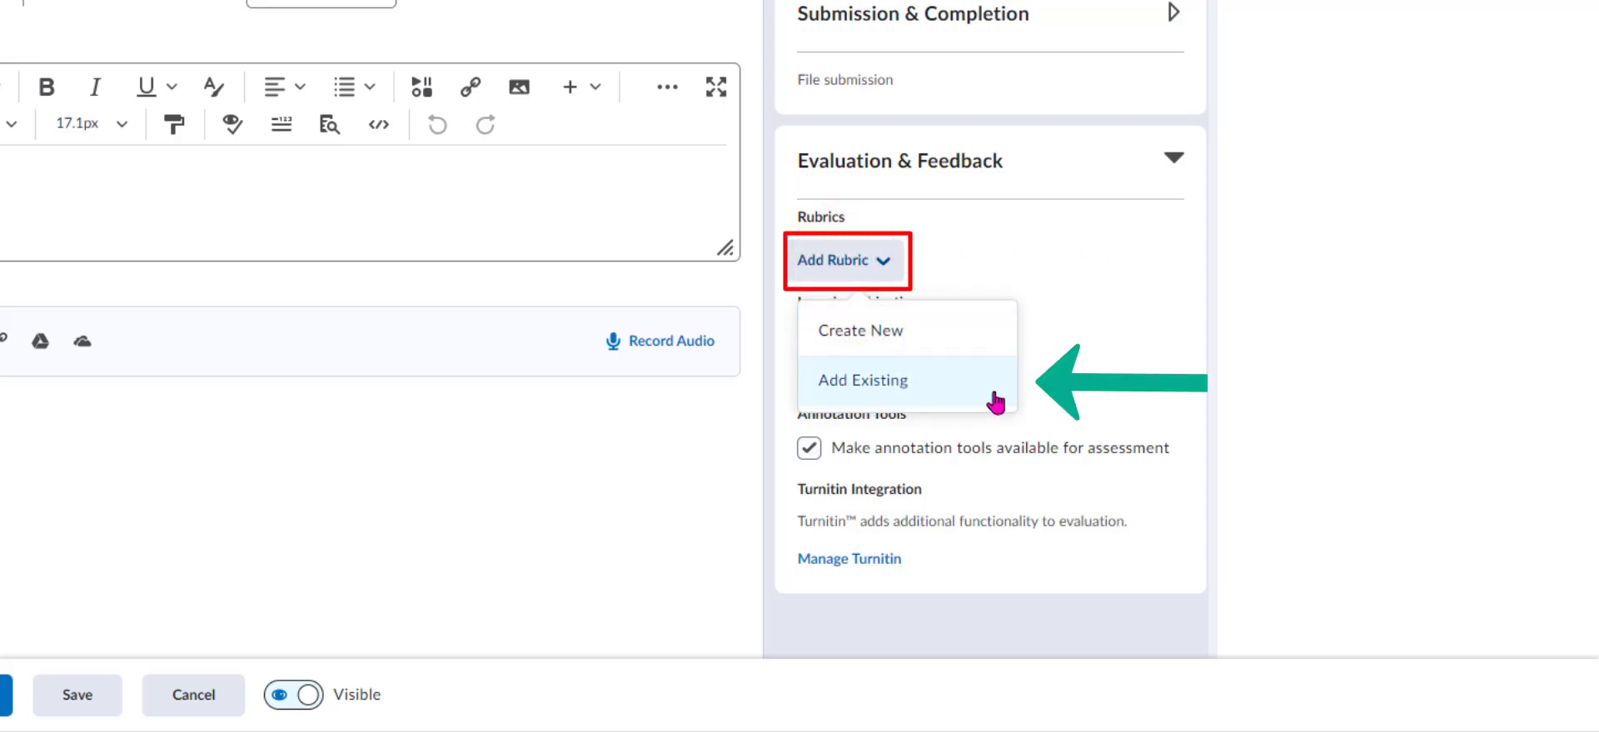
click(993, 398)
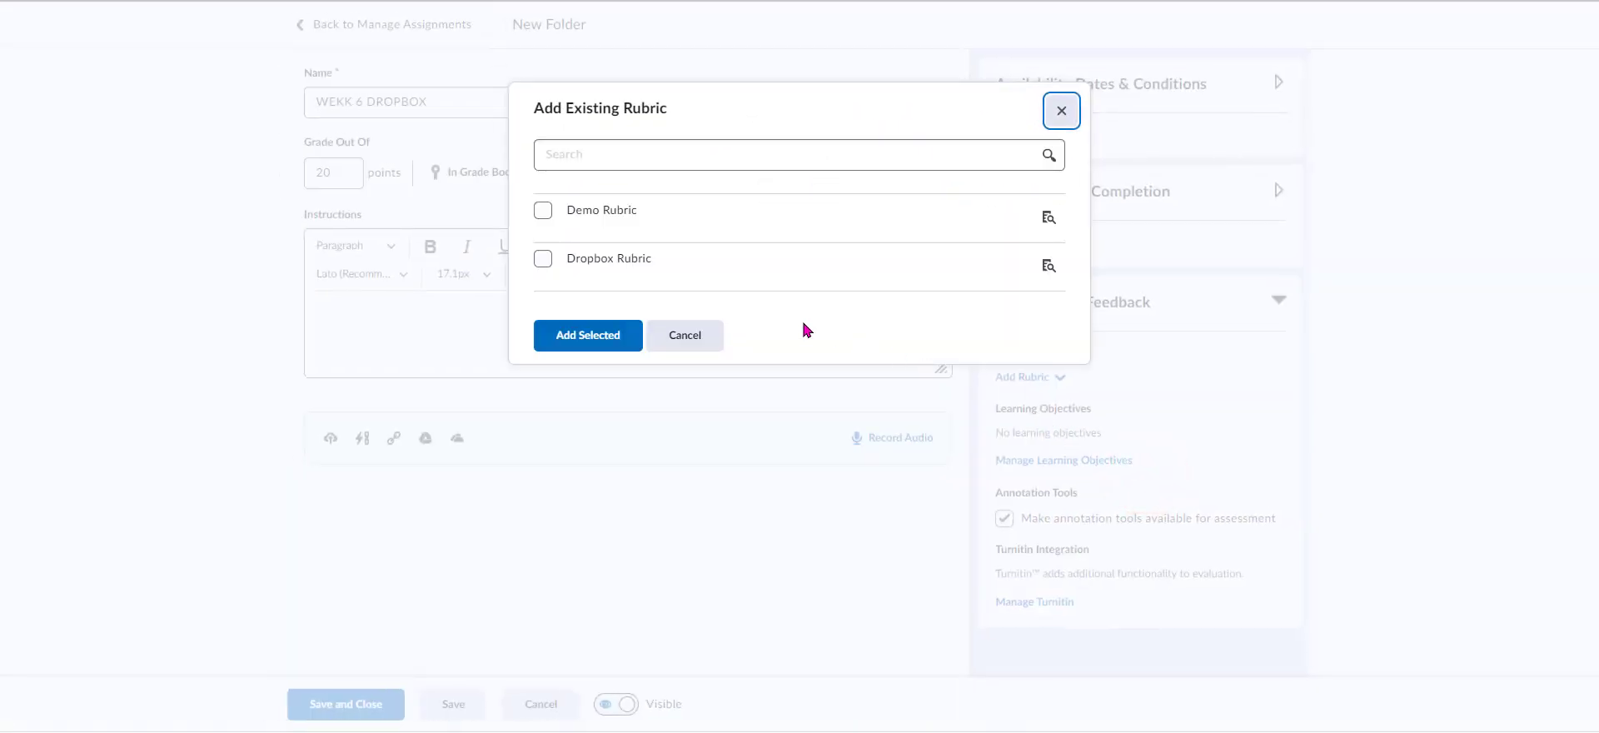
click(543, 258)
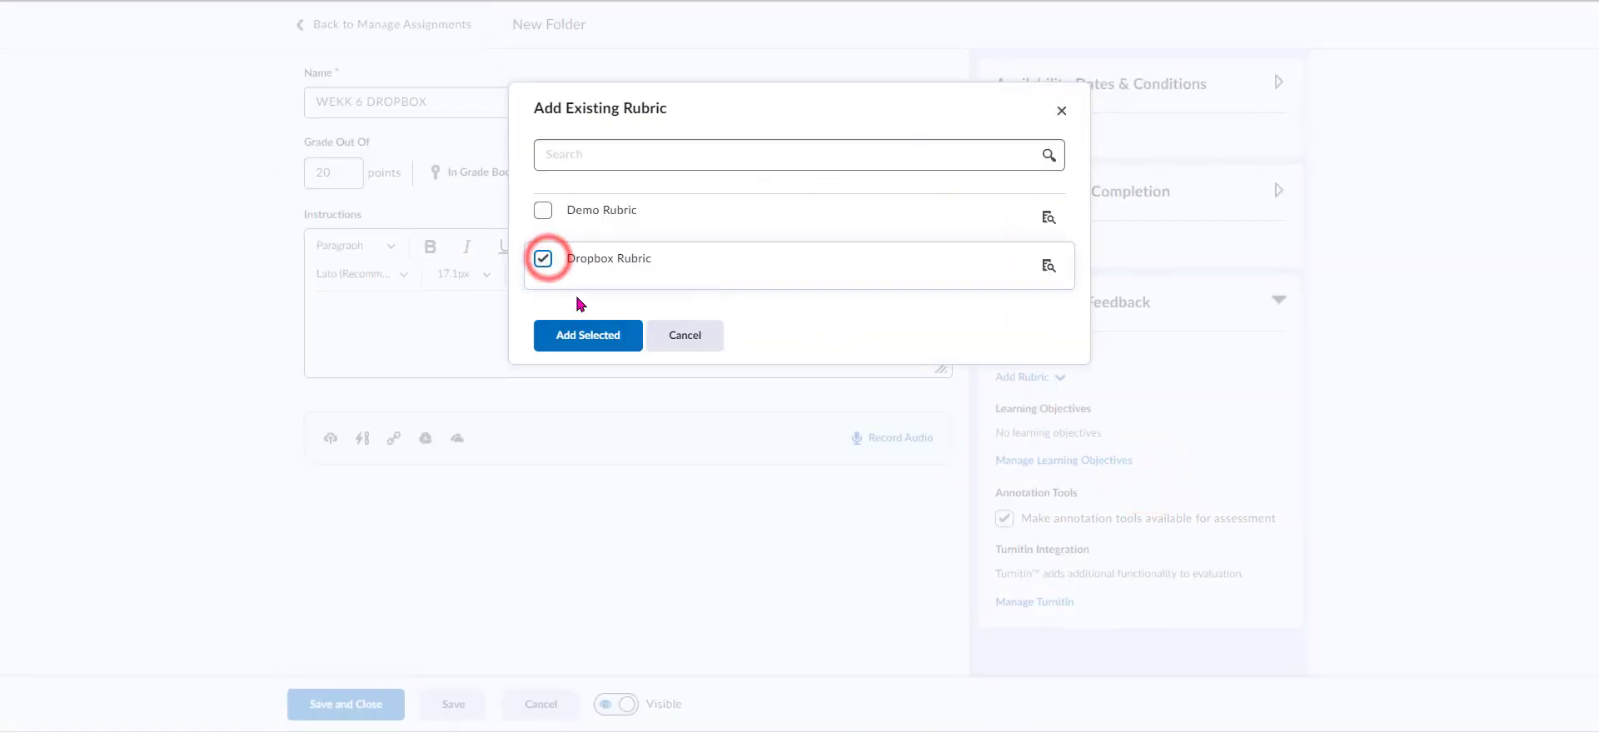
click(606, 336)
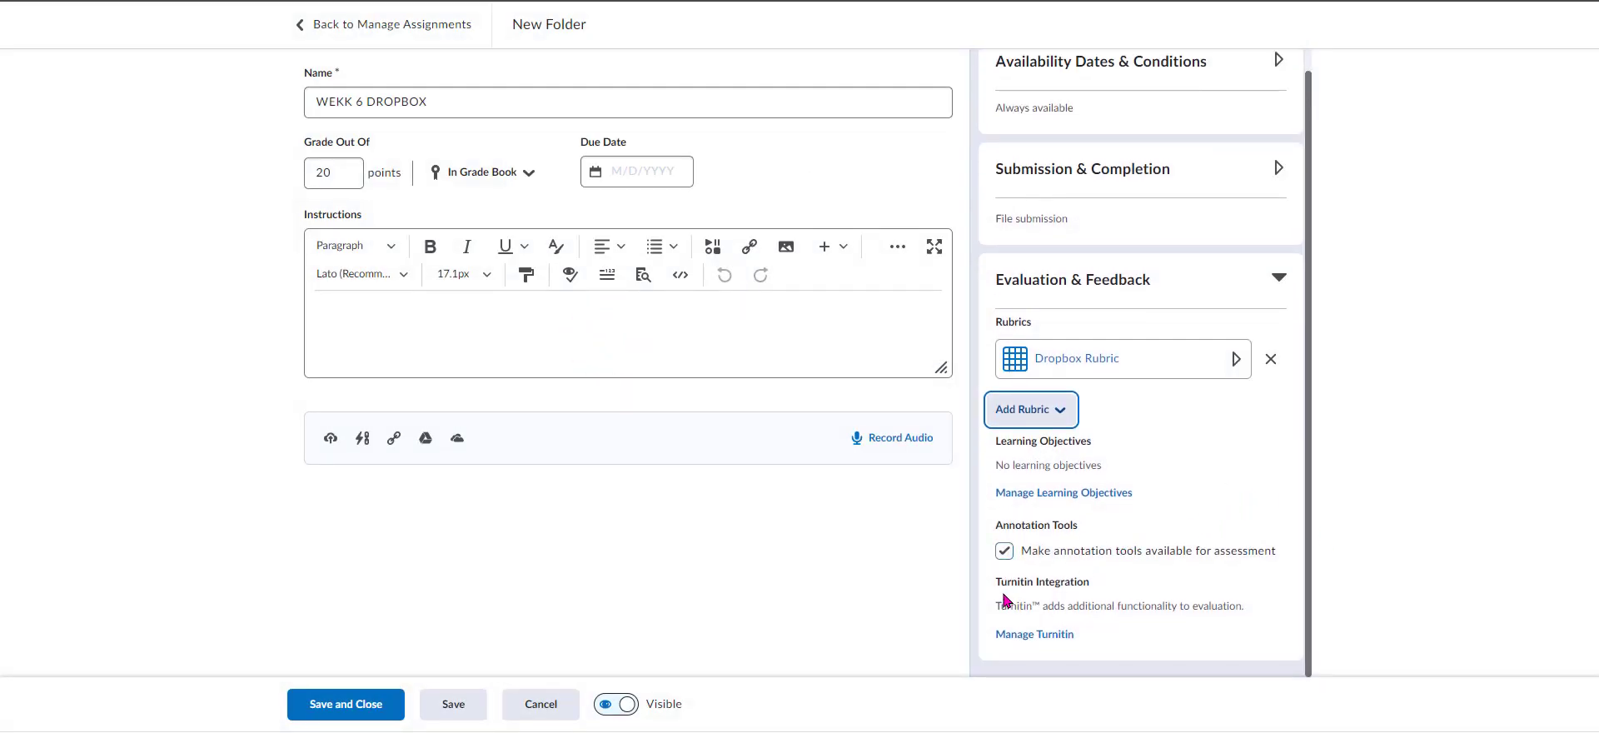
Enable the Turnitin Similarity Report for the week 6 folder, allow learners to see similarity scores, and save the integration settings.
click(1024, 645)
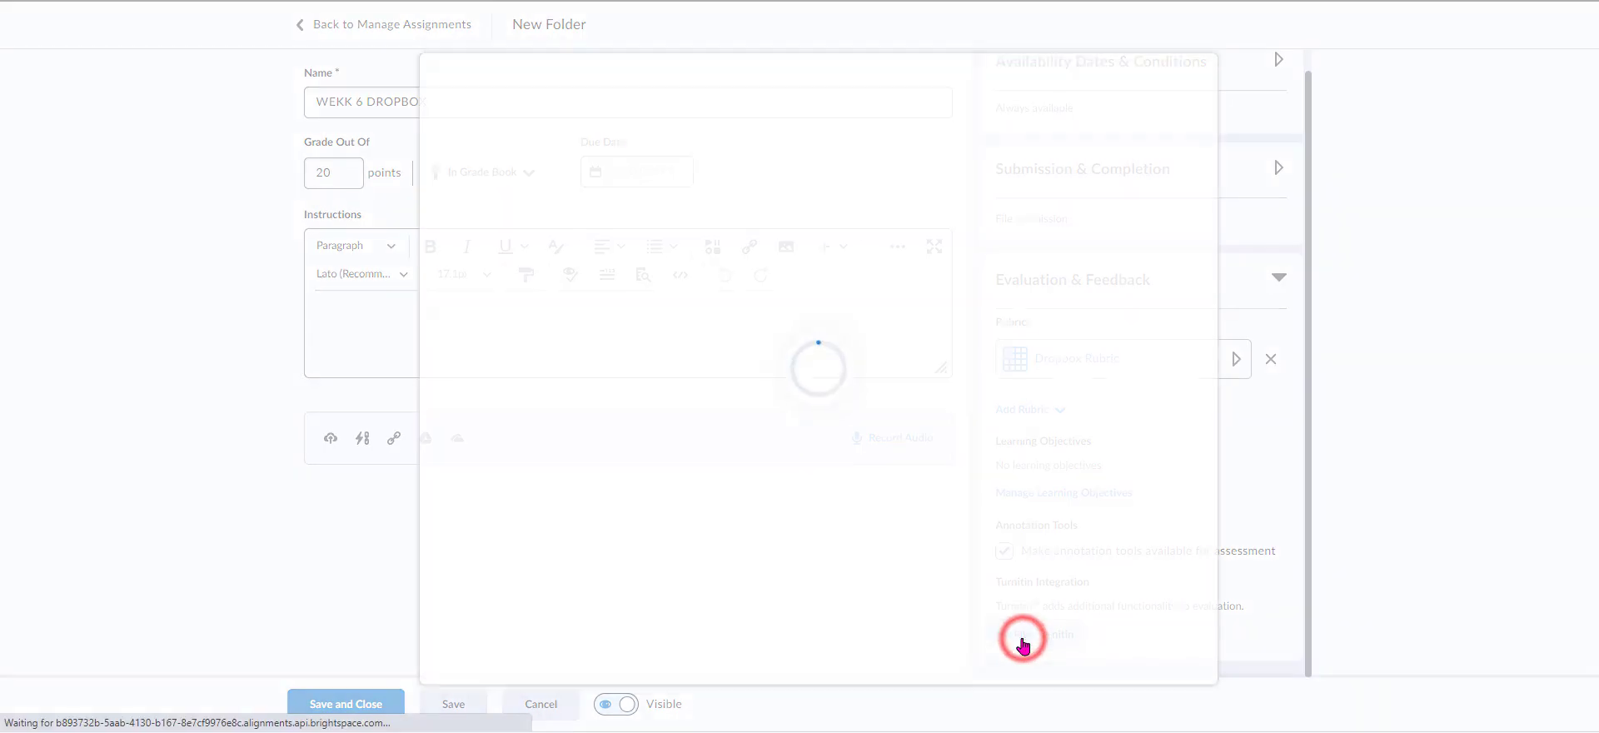
scroll(994, 364, down, 2)
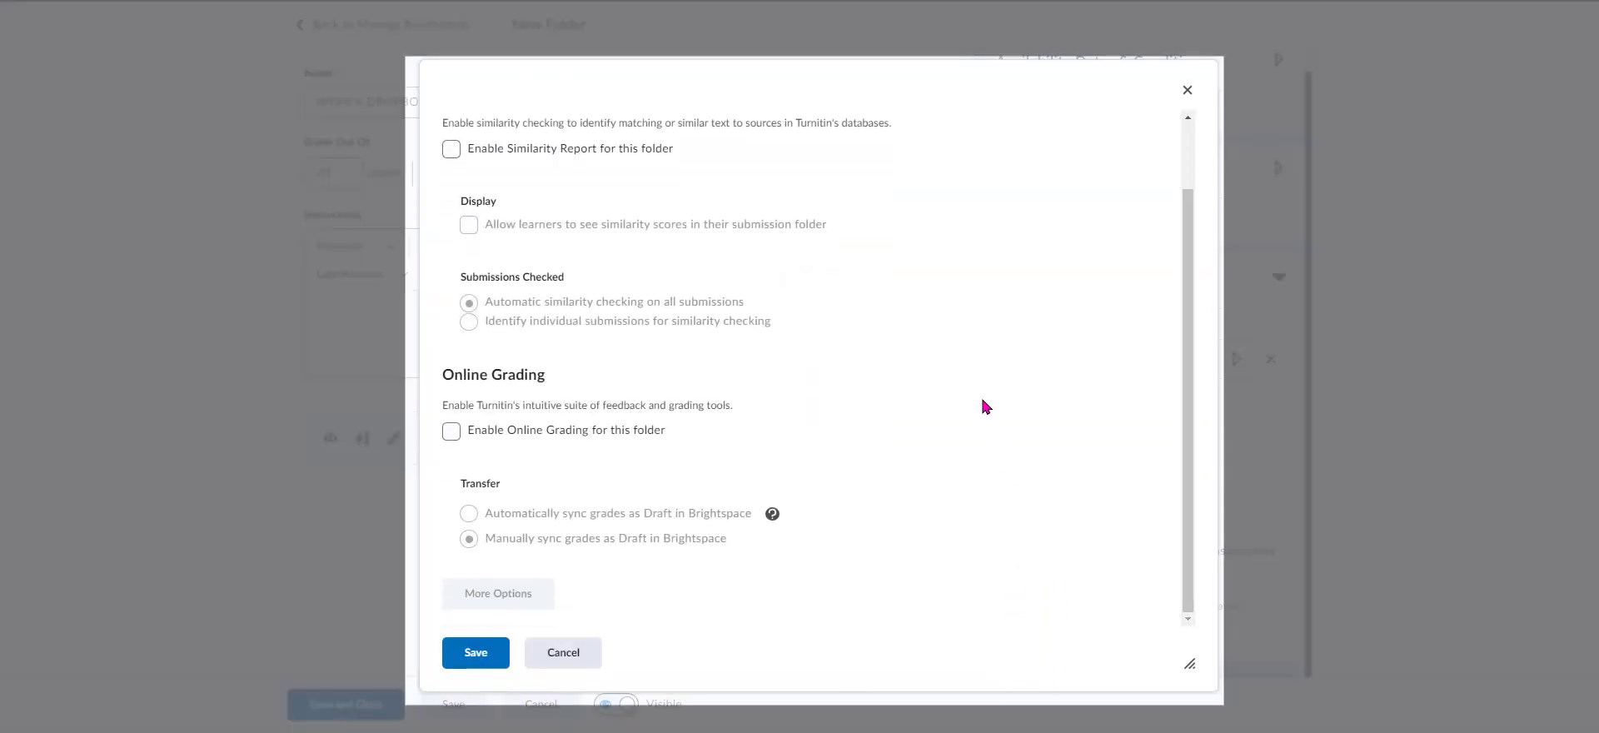
scroll(945, 407, up, 2)
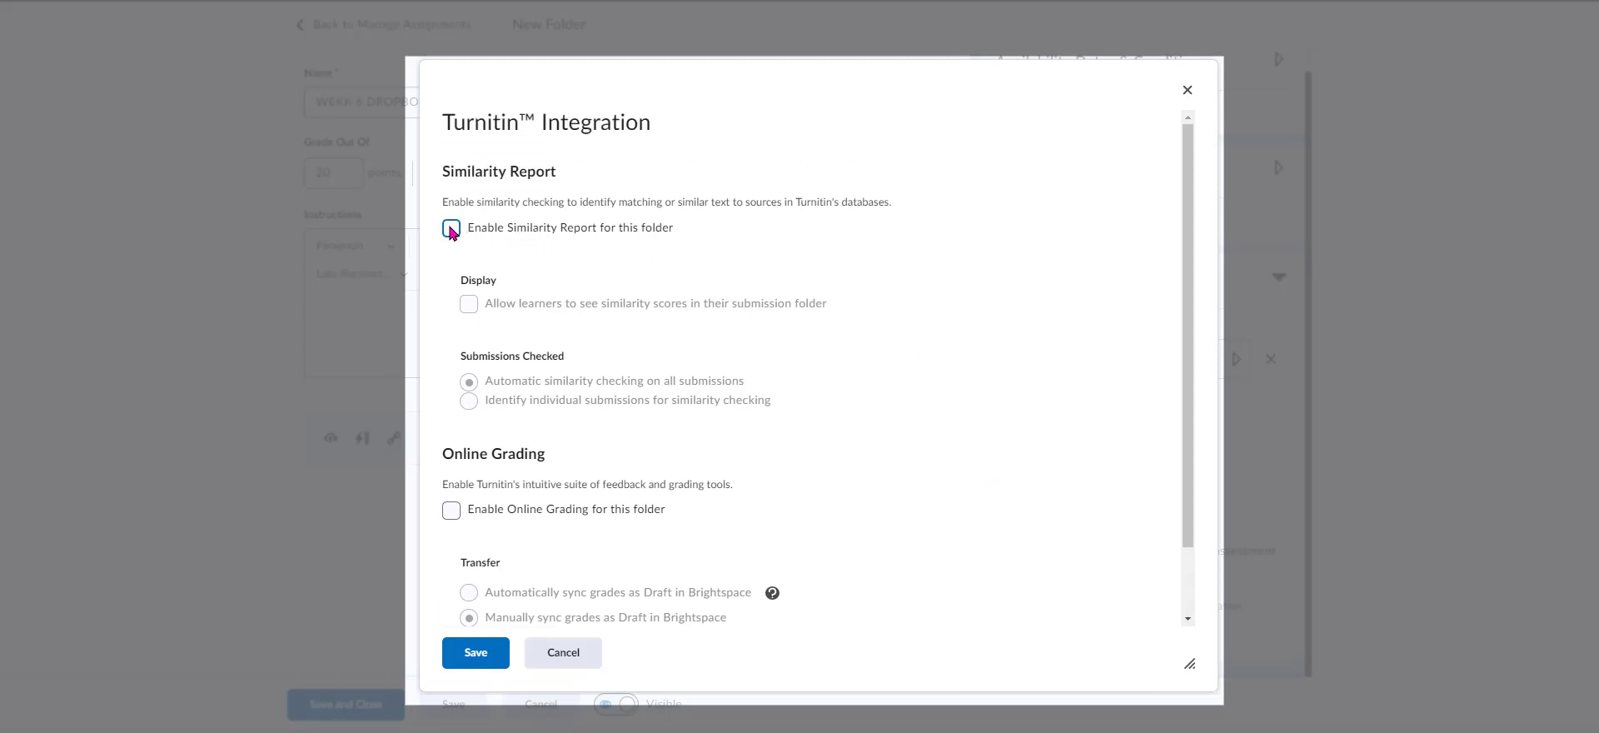
click(450, 229)
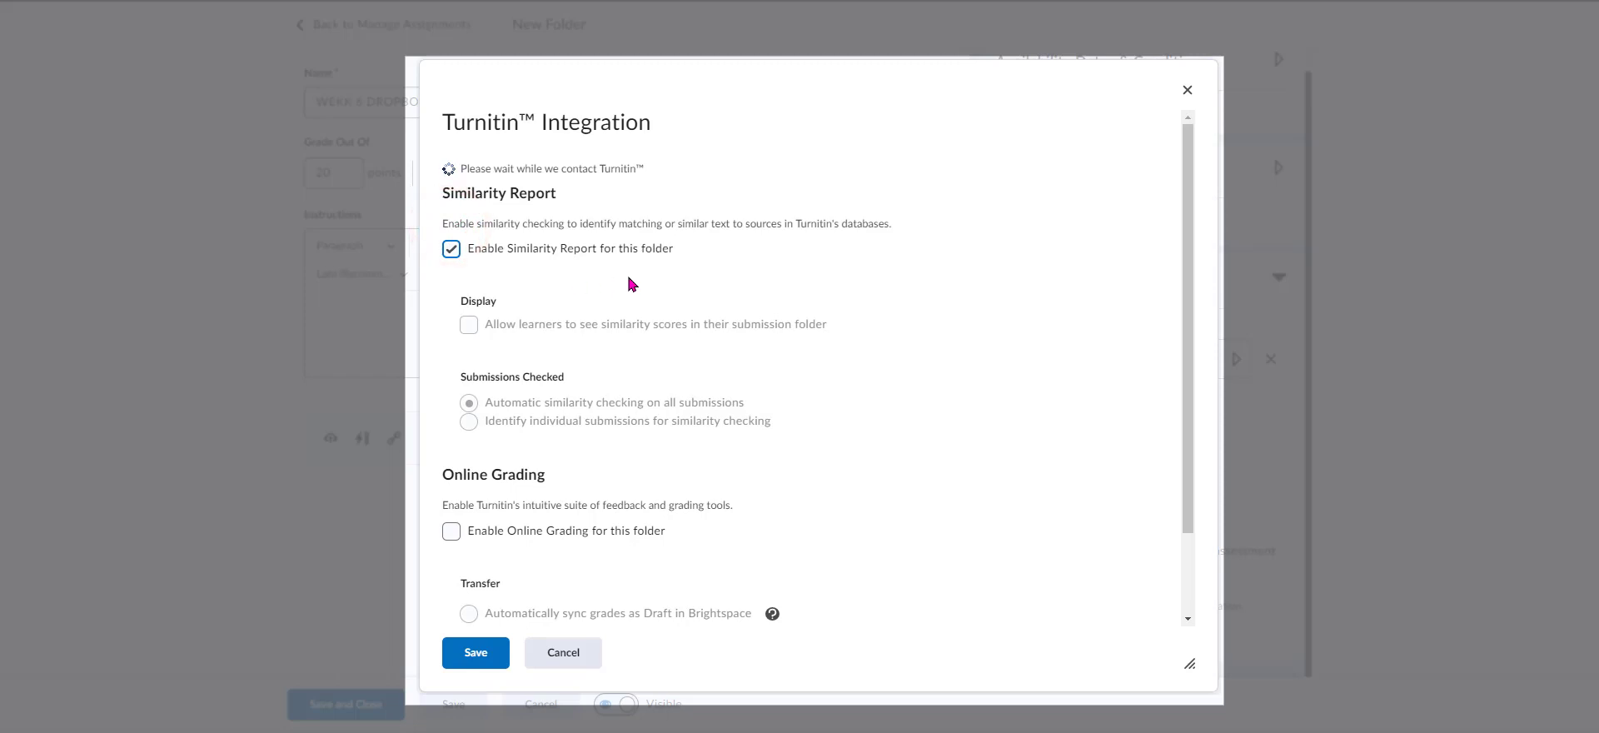
scroll(633, 286, down, 2)
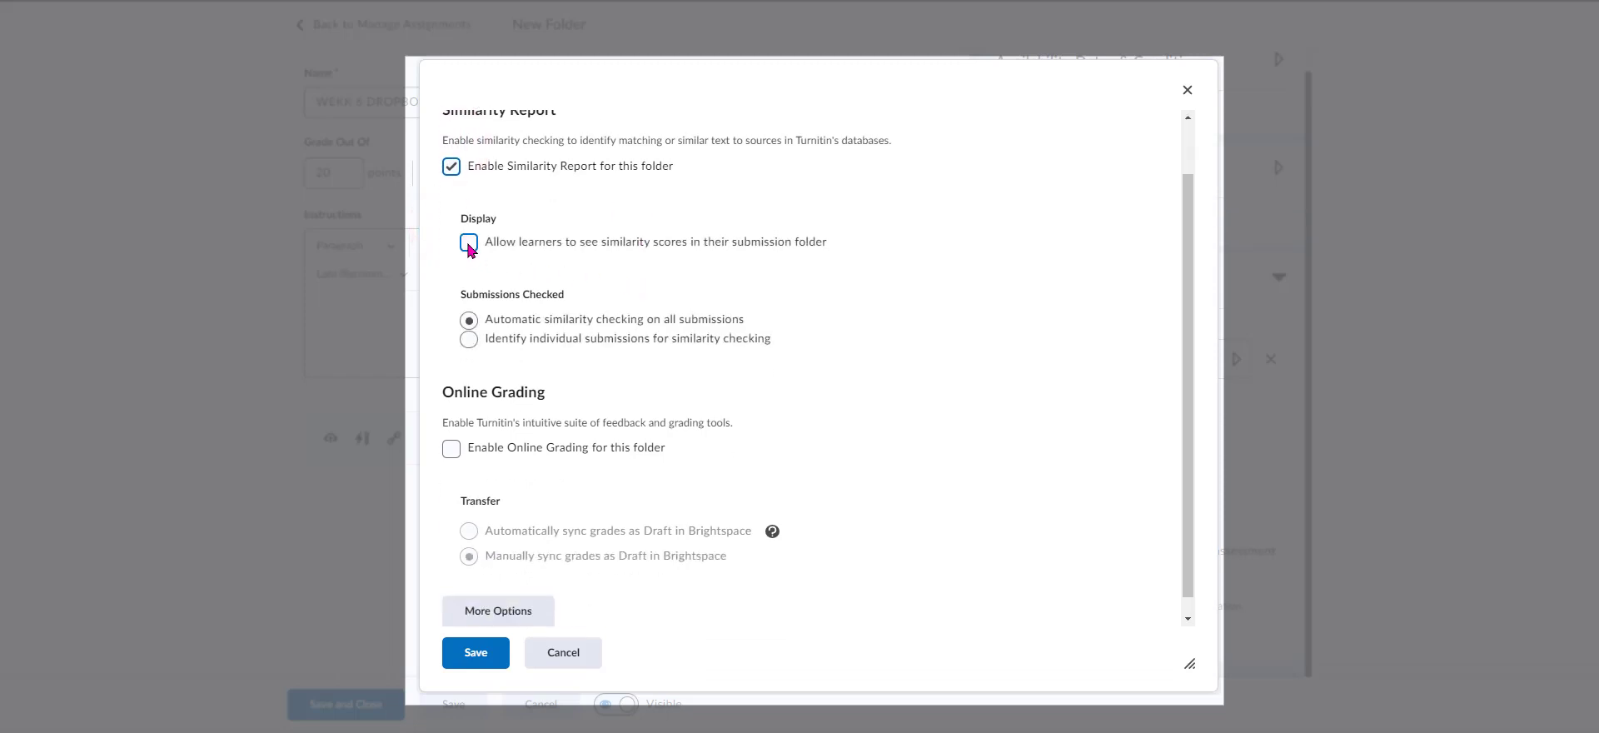
scroll(469, 249, up, 1)
scroll(466, 308, down, 2)
click(469, 225)
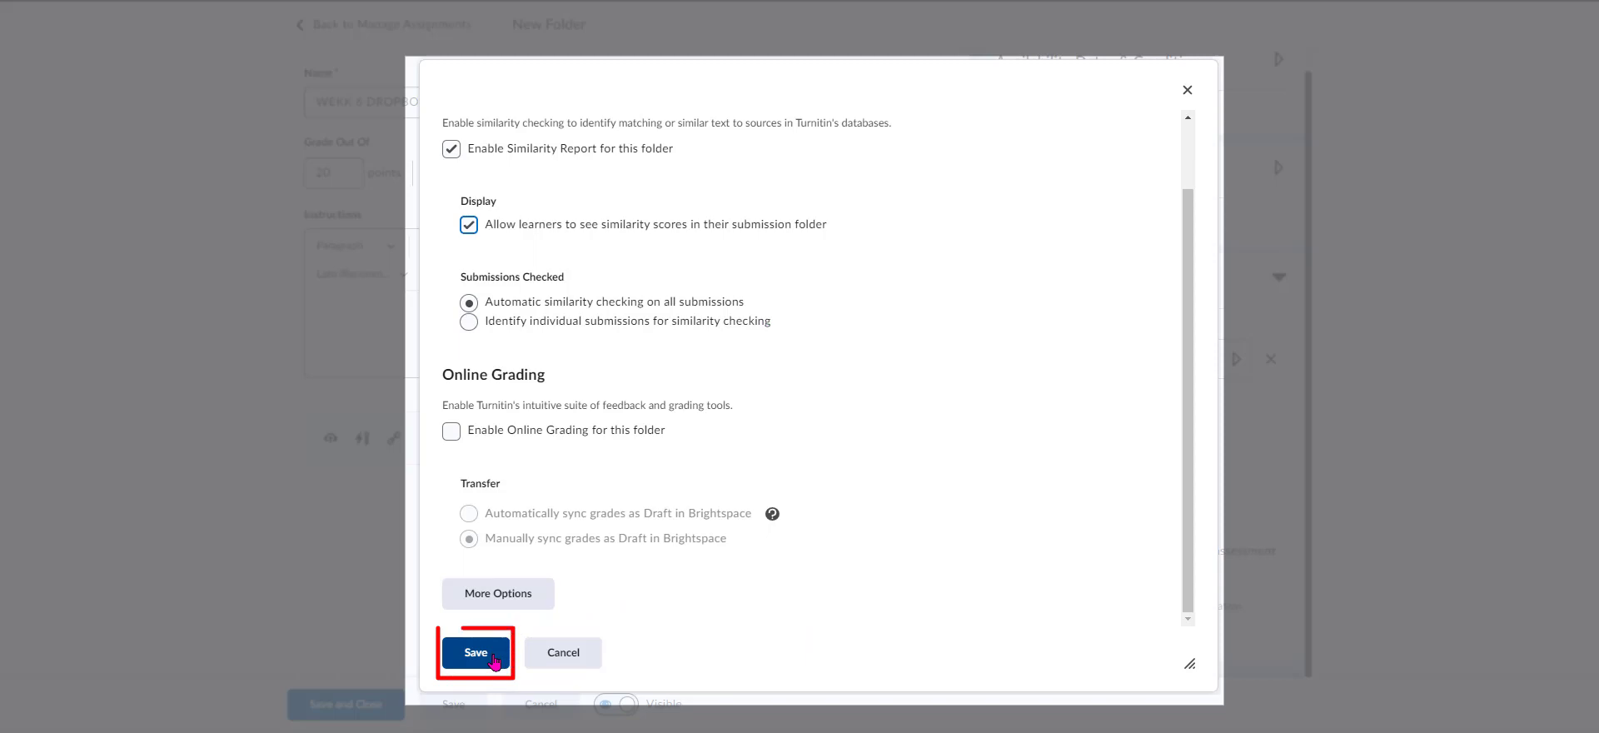
click(493, 659)
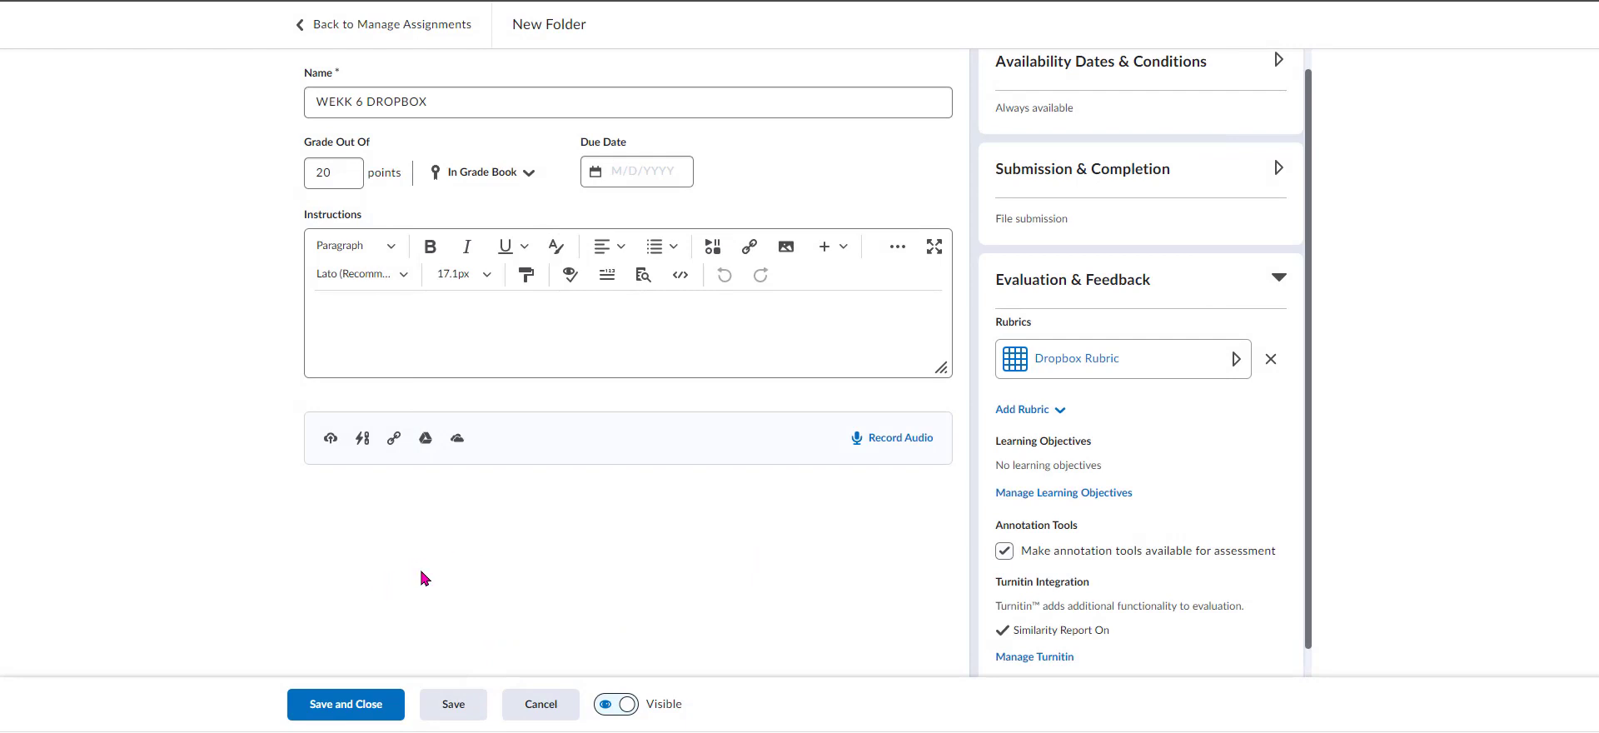
Save and close the week 6 folder, returning to the Dropbox Folders list.
scroll(1111, 400, up, 1)
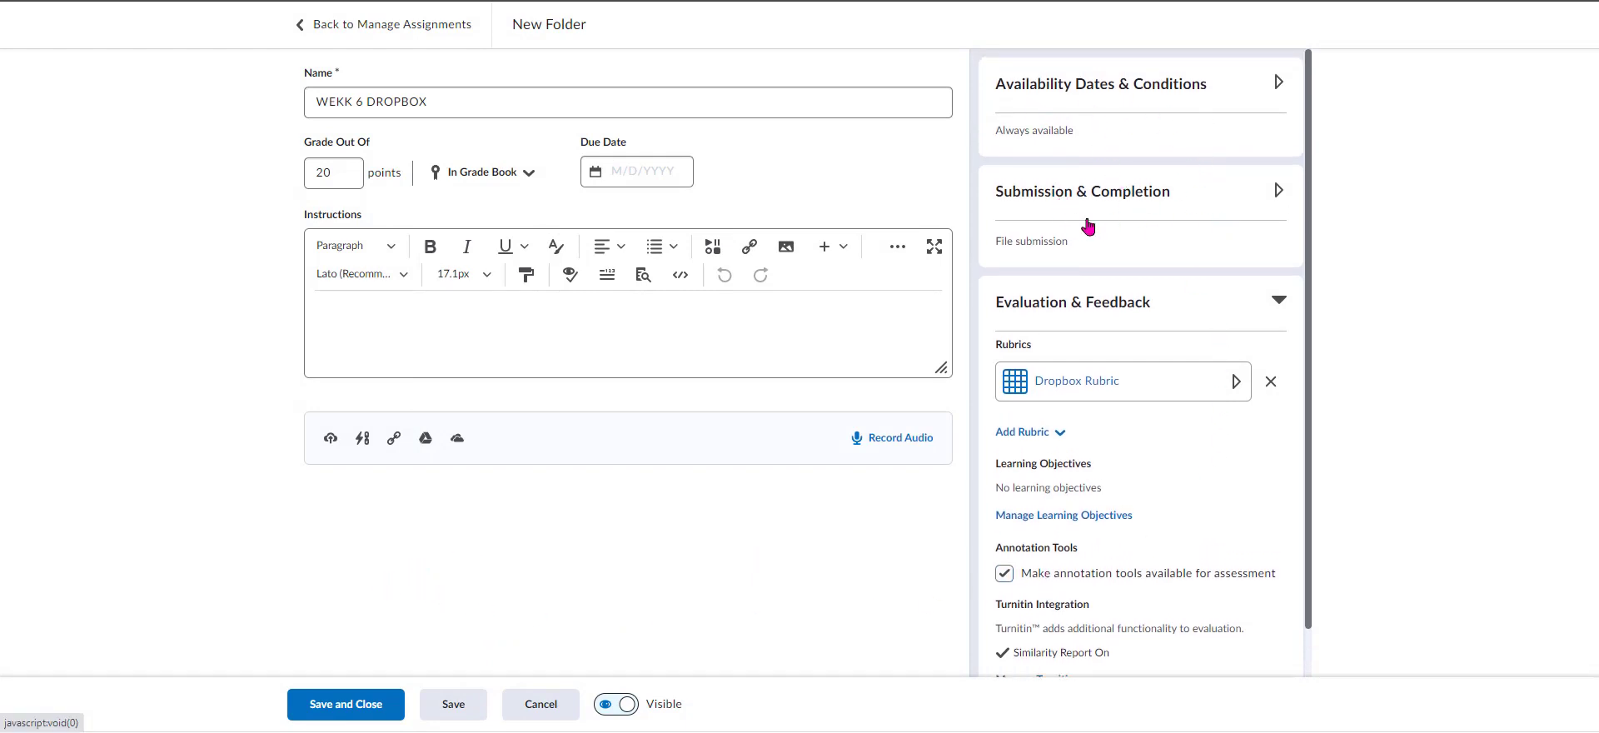
click(353, 704)
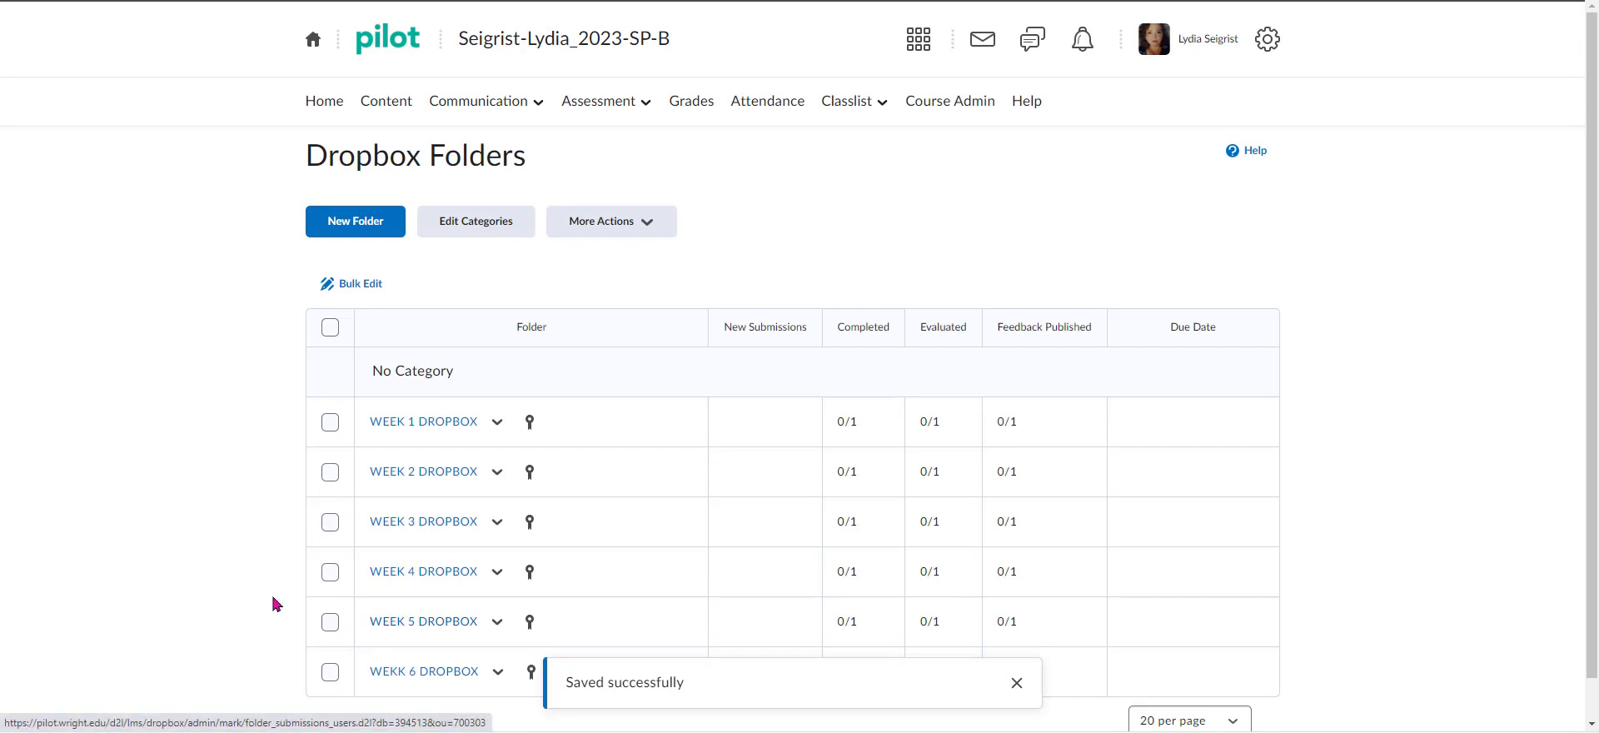
scroll(258, 592, down, 1)
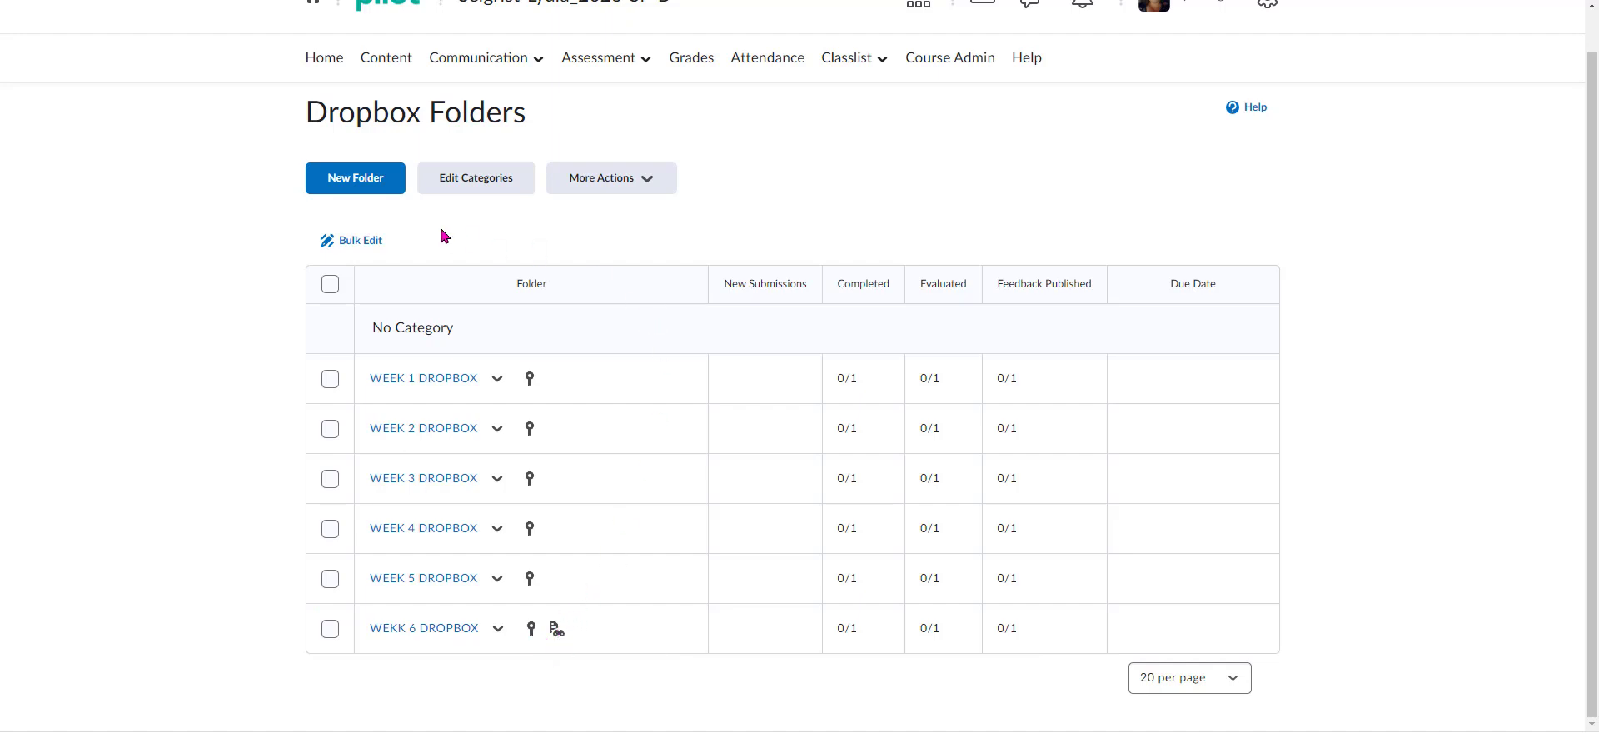
Create another dropbox folder named WEEK 7 and grade it out of 20 points.
click(356, 179)
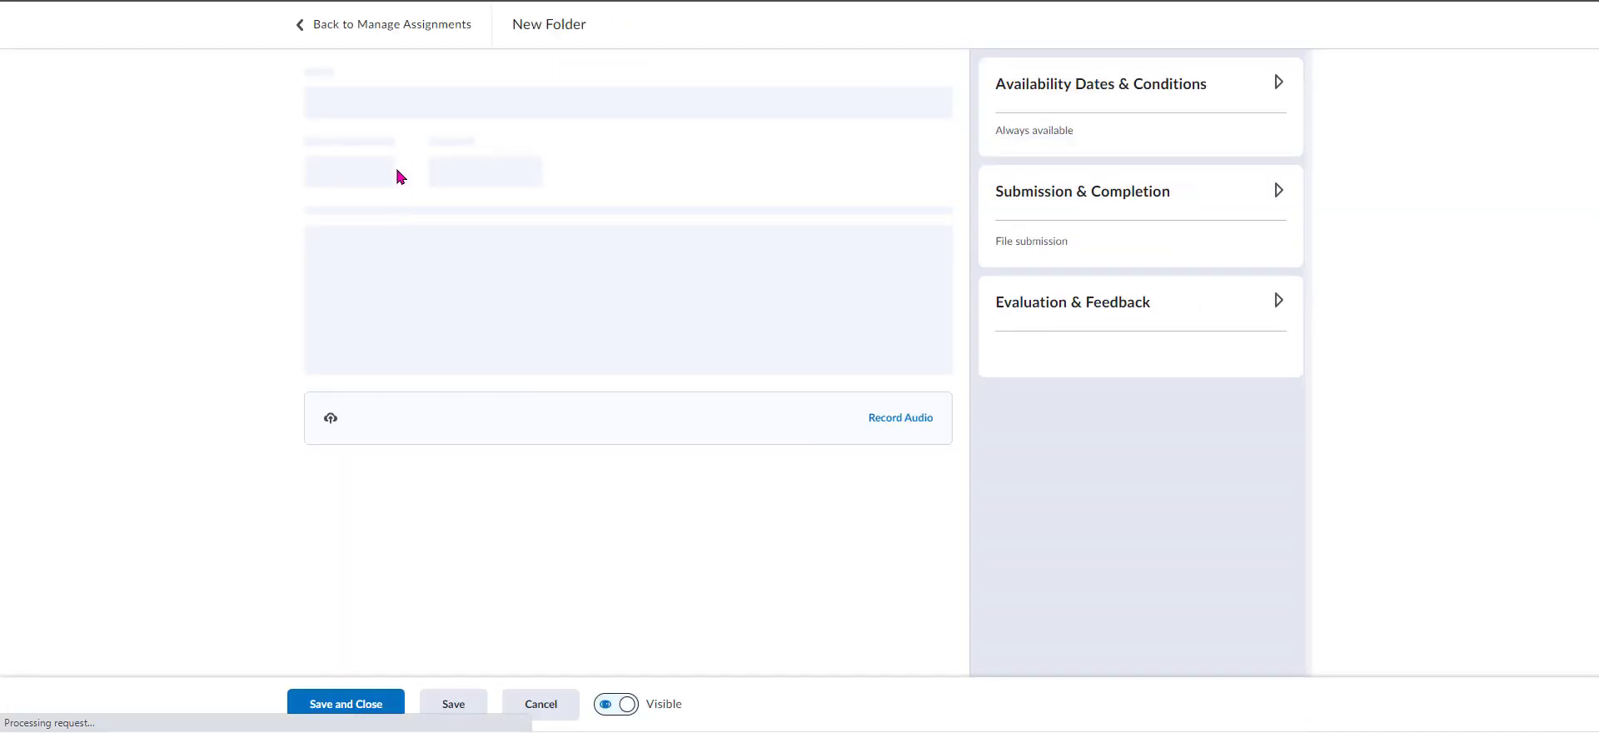
drag(397, 105, 285, 117)
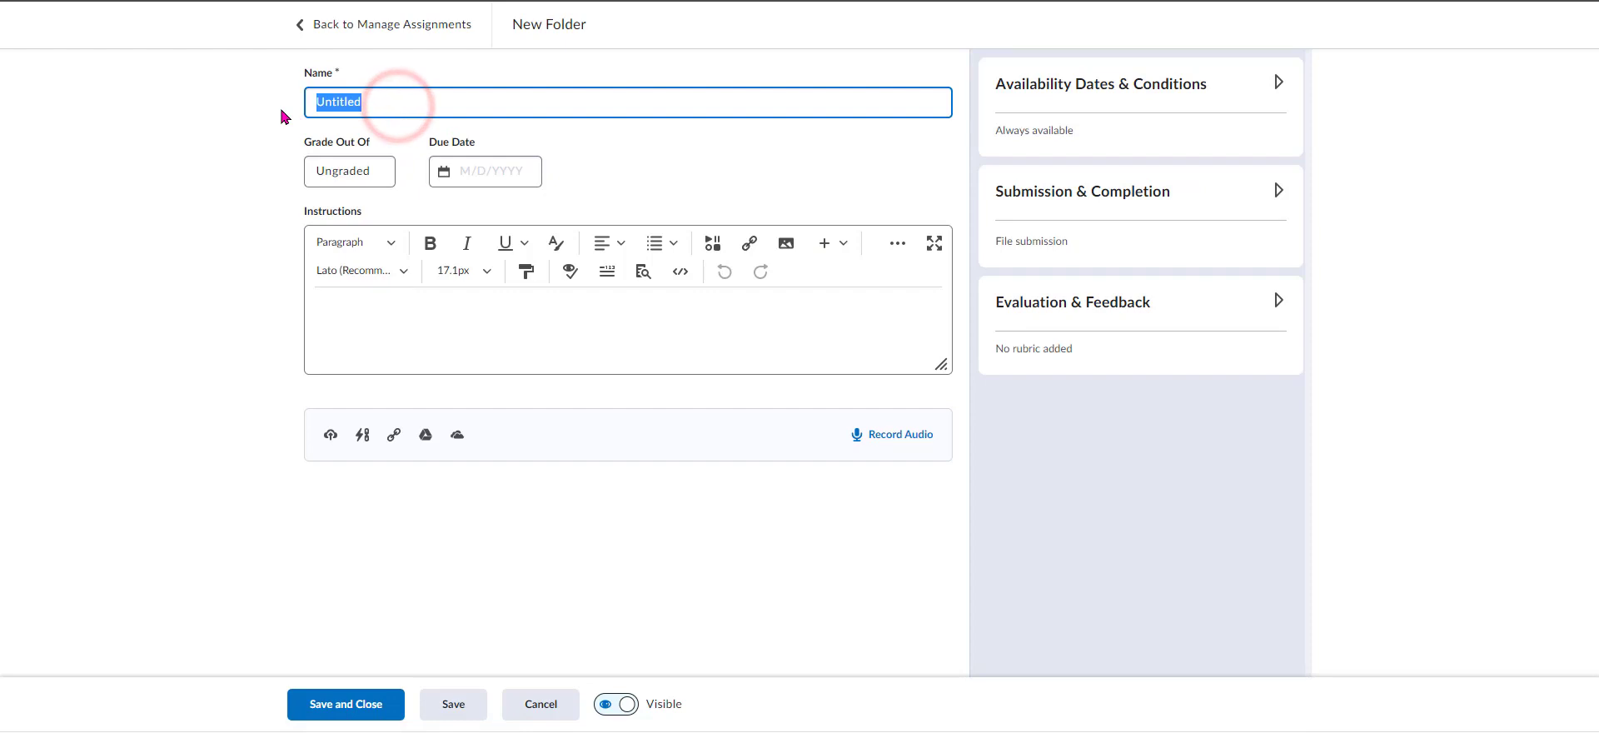
text(WEEK 7)
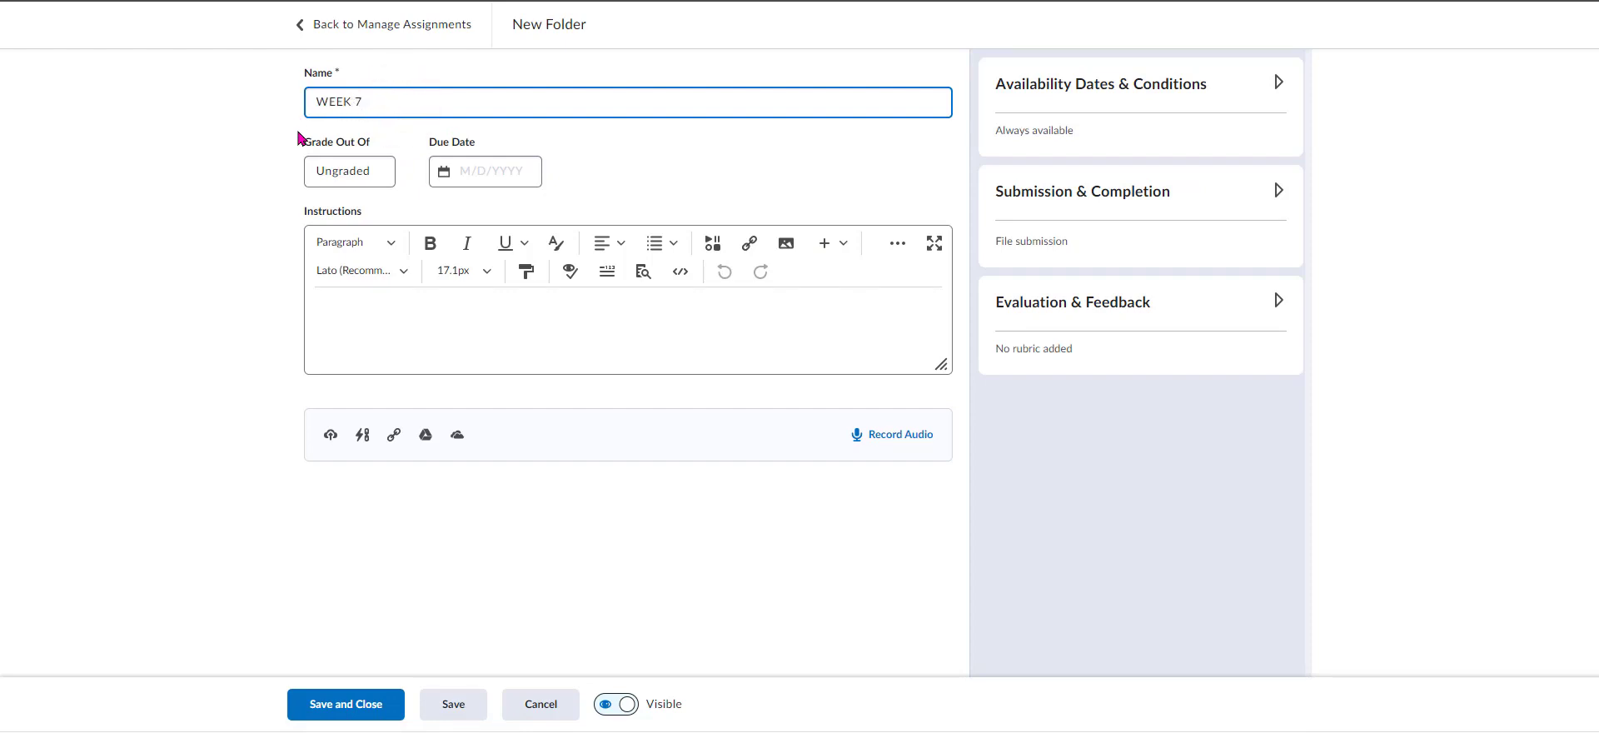
click(334, 175)
text(20)
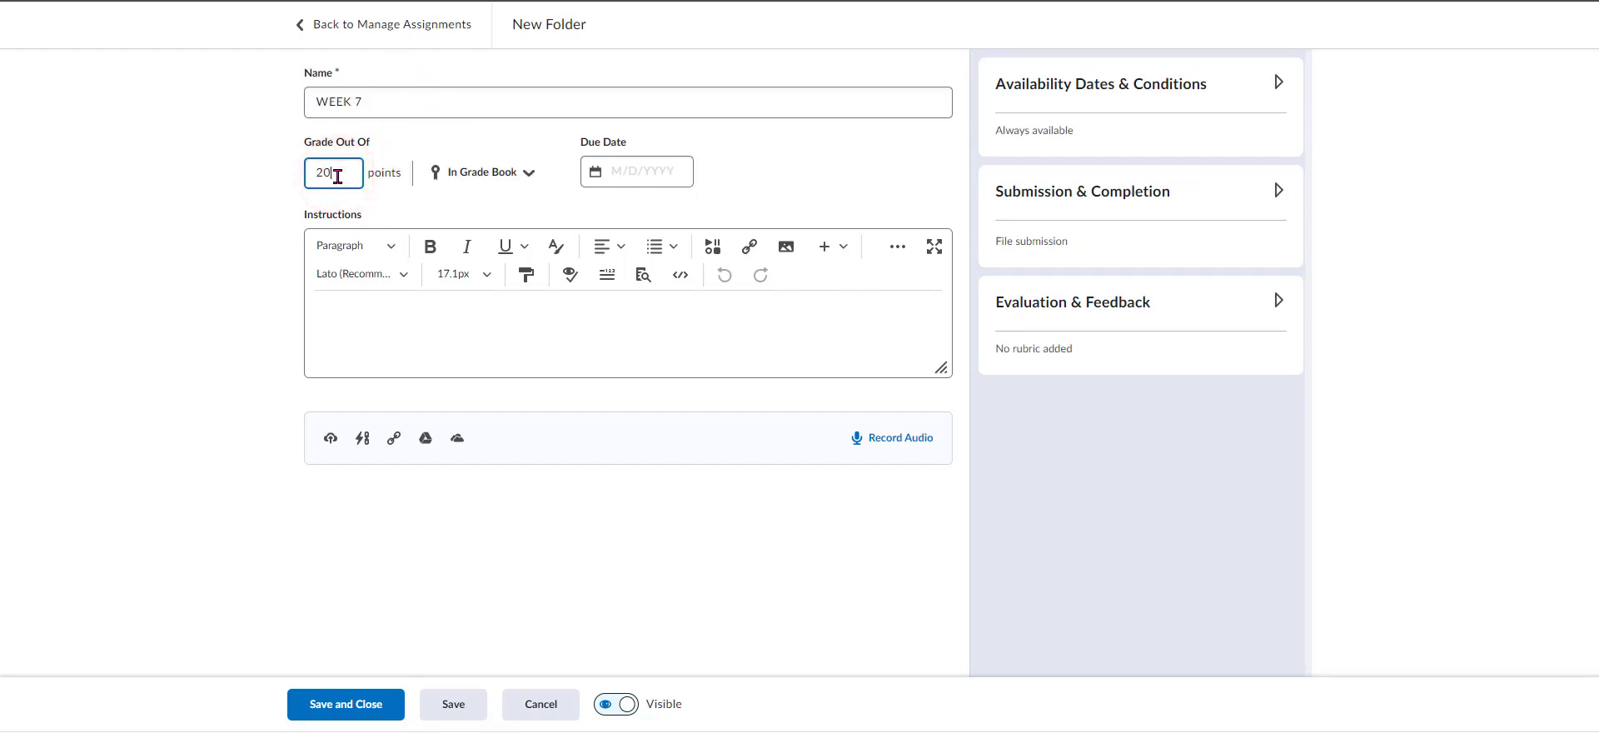
Link the WEEK 7 folder to the existing grade item Week 7 Dropbox in the grade book.
click(529, 177)
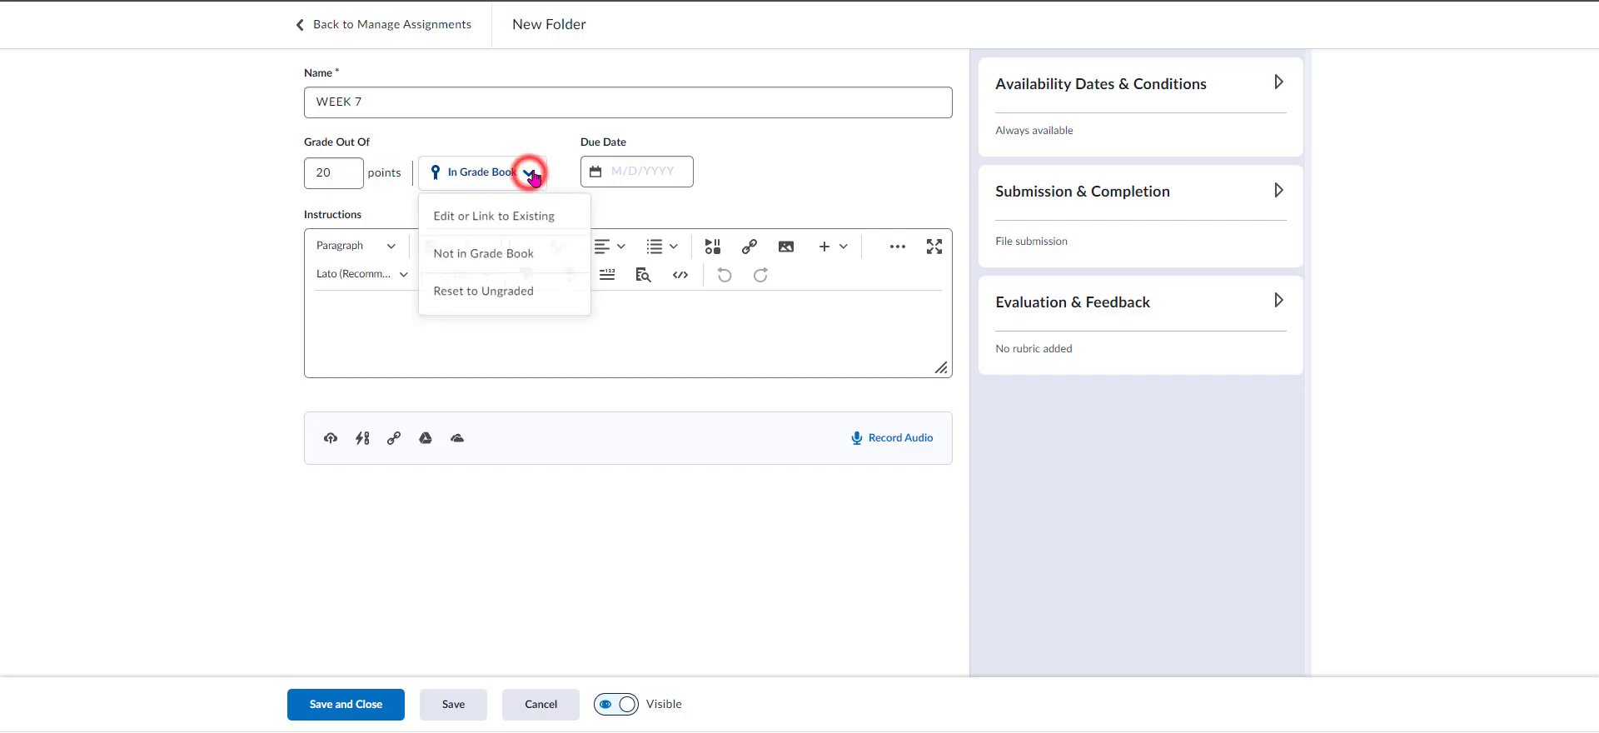
click(566, 226)
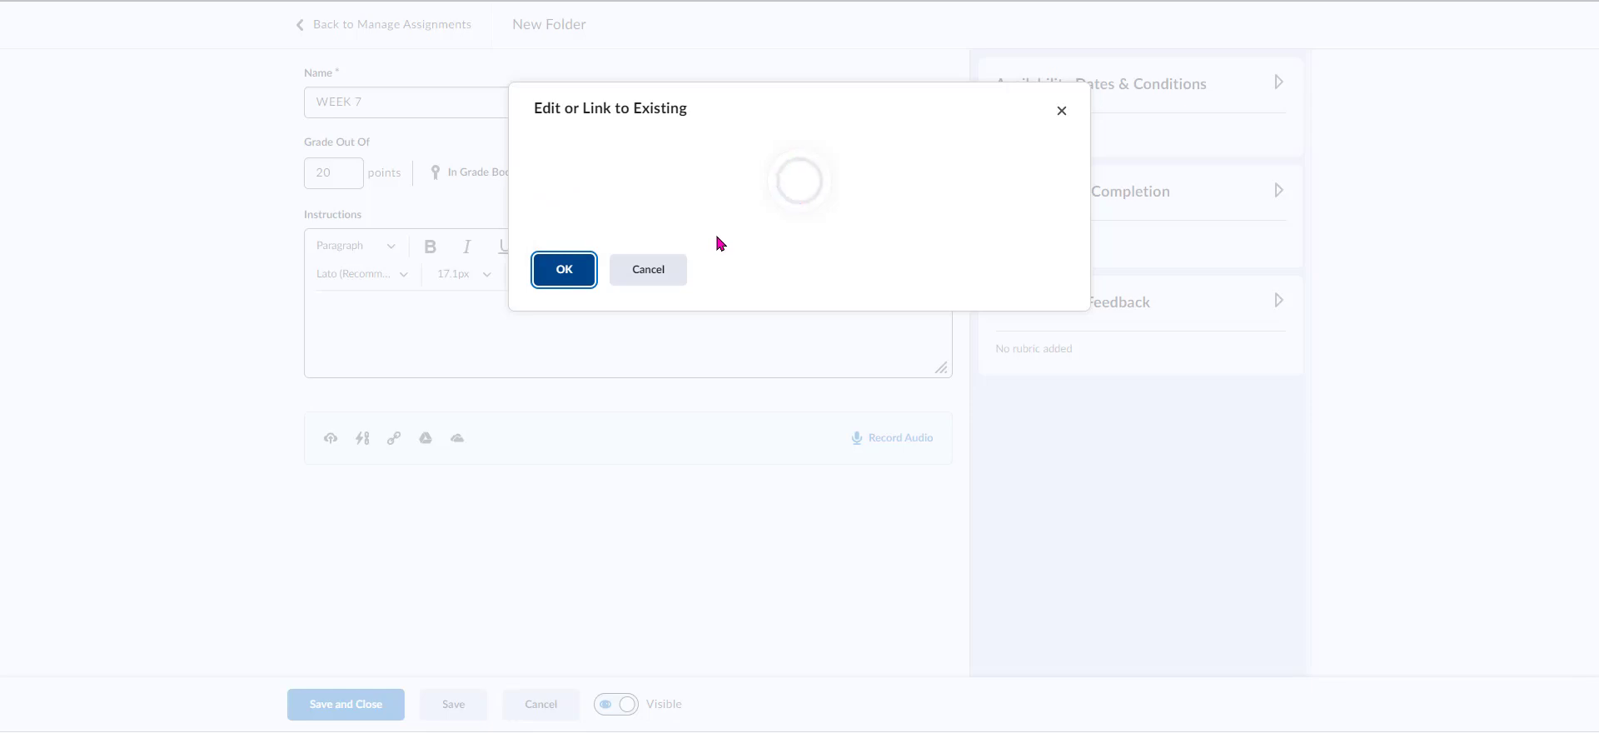
click(544, 293)
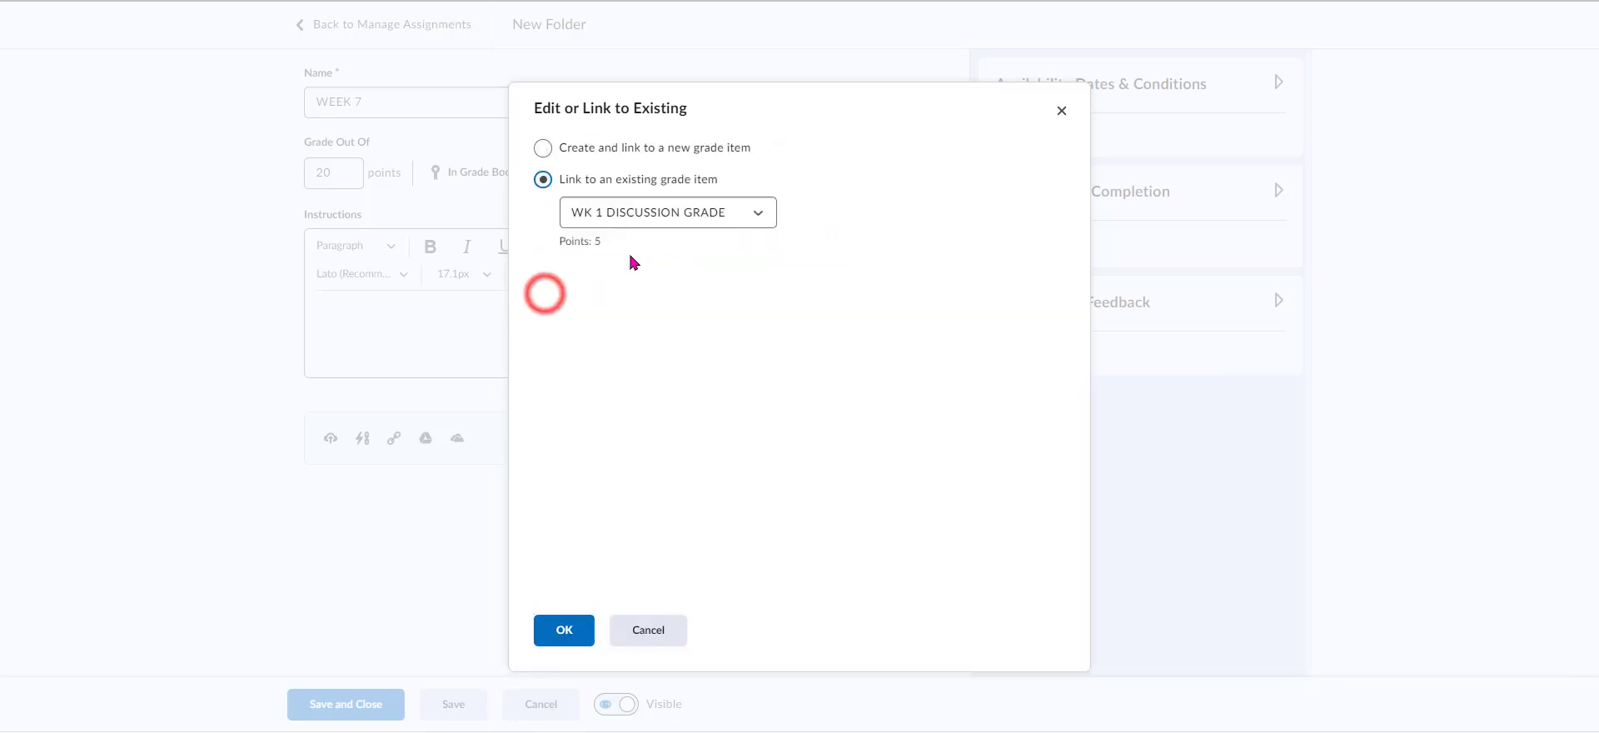
click(757, 213)
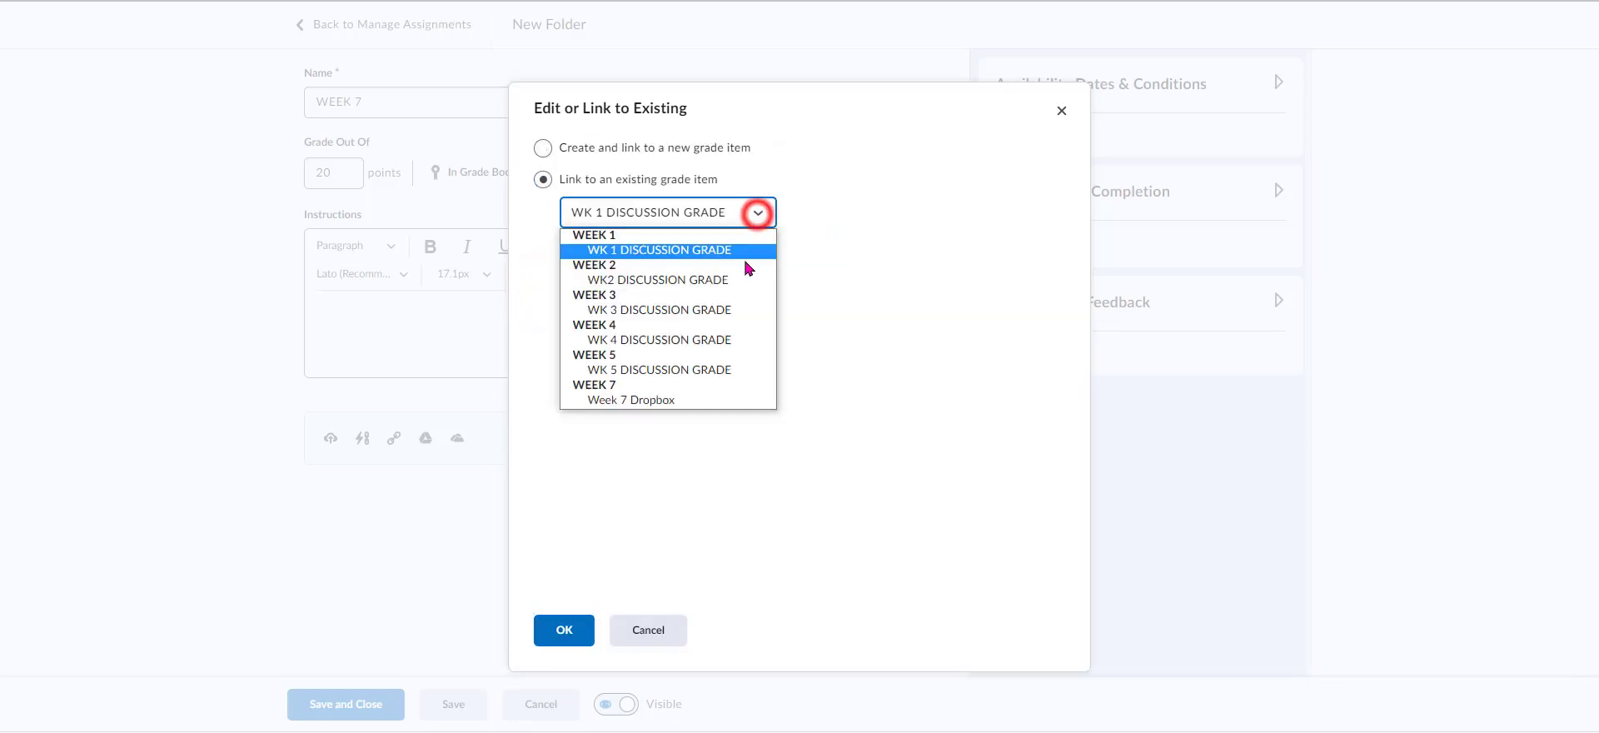
click(703, 400)
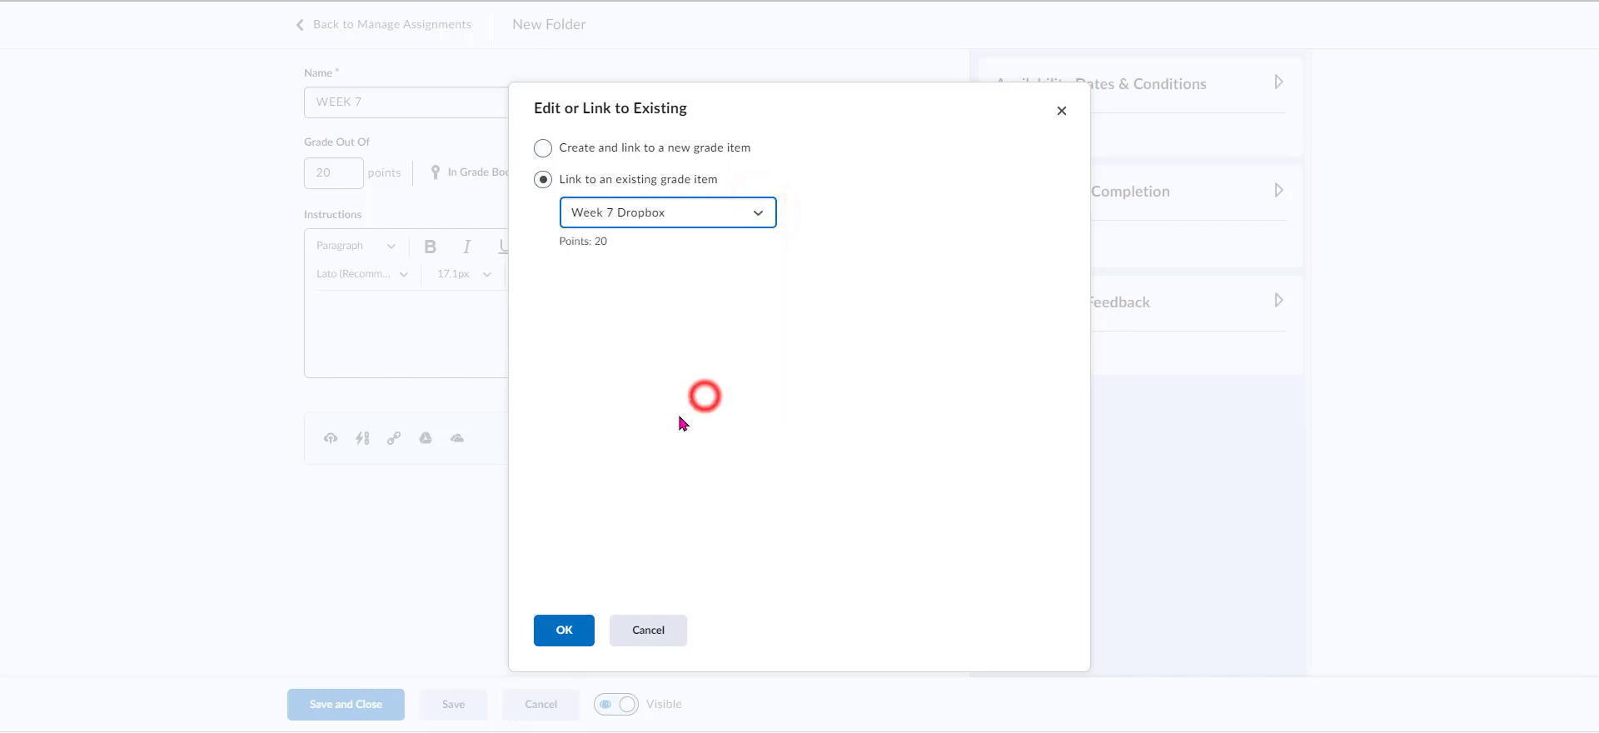
click(586, 635)
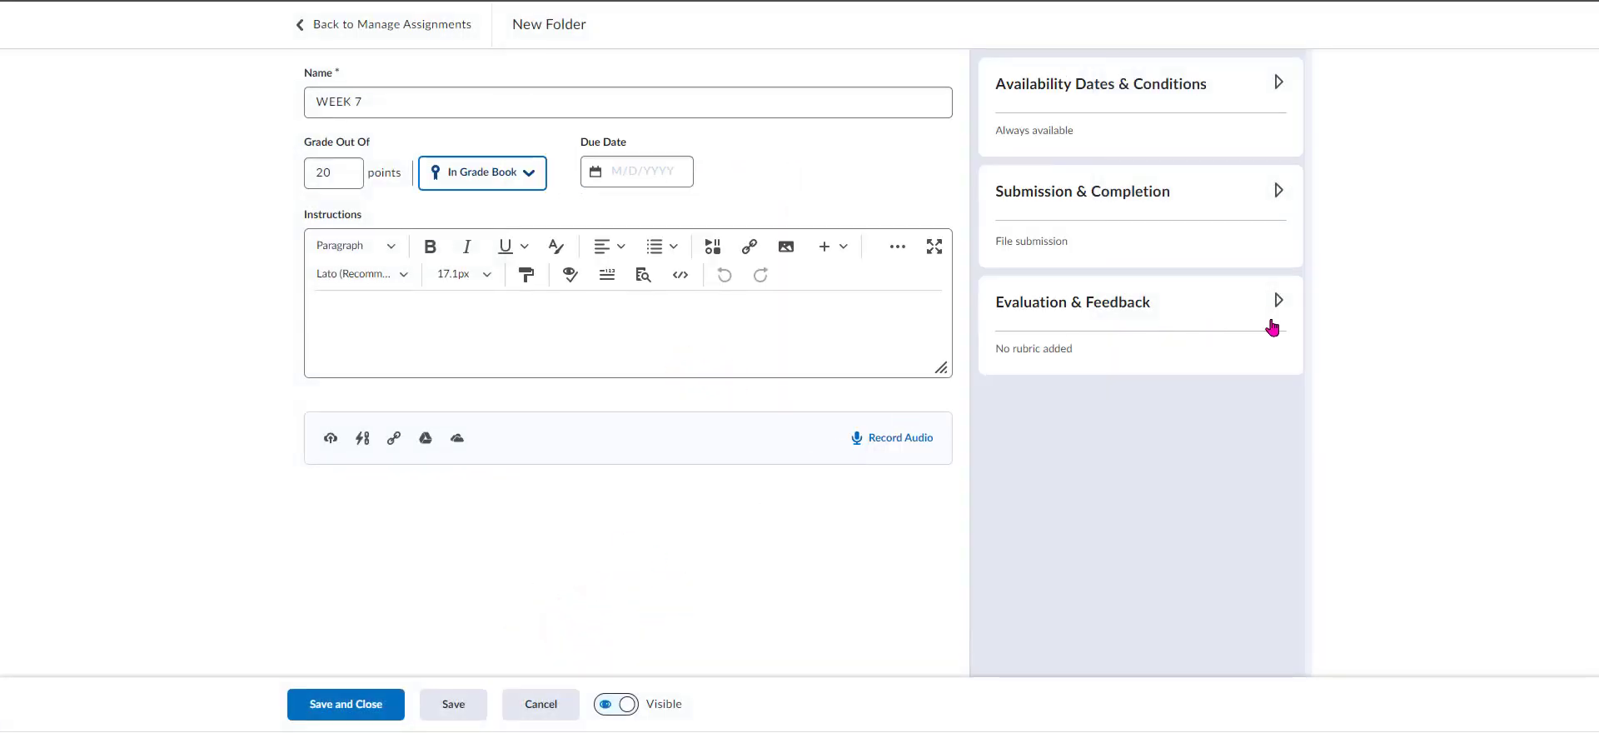
Attach the existing Dropbox Rubric to the WEEK 7 folder's evaluation and feedback settings.
click(1278, 301)
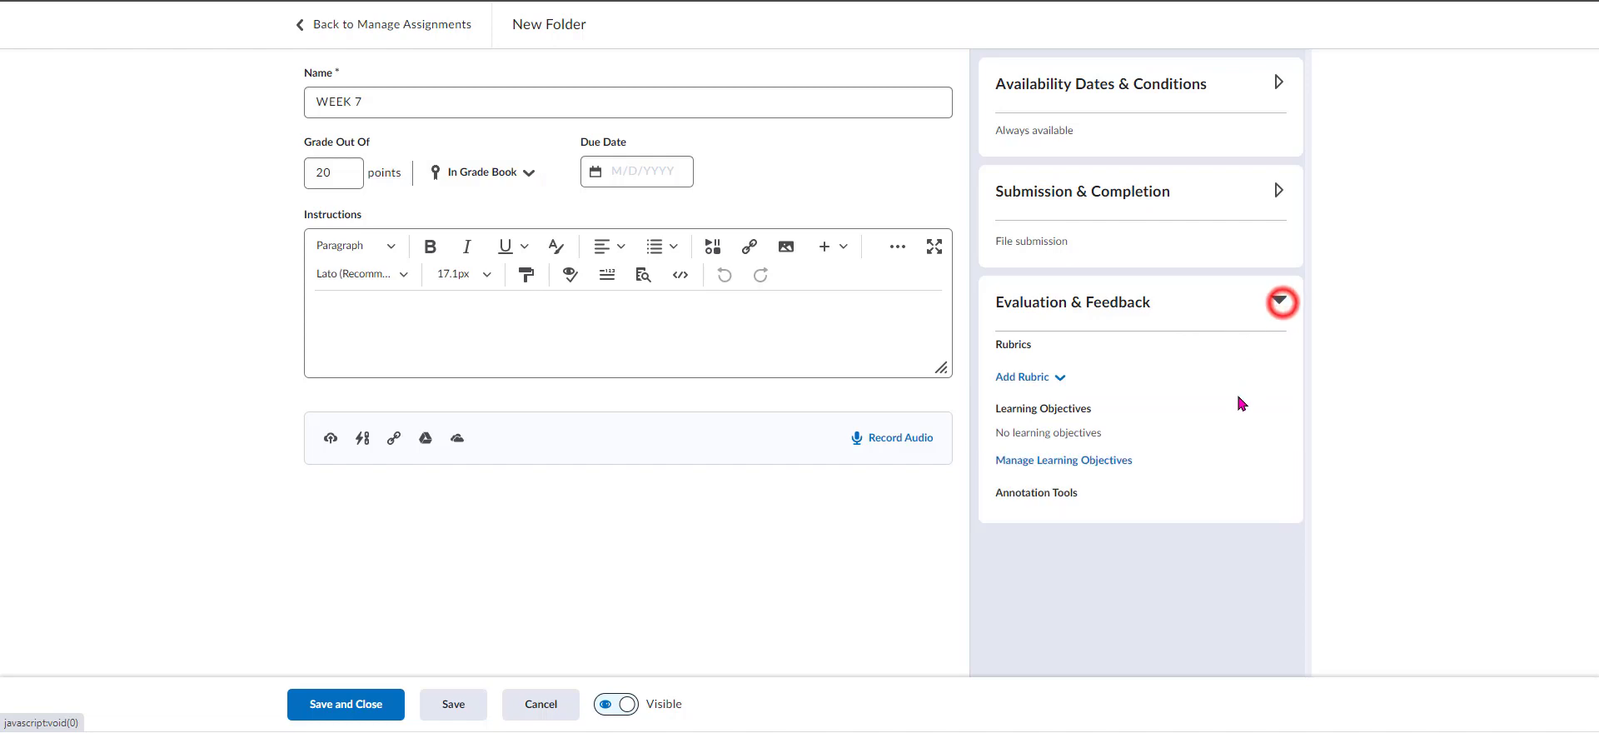
click(1069, 380)
click(1114, 470)
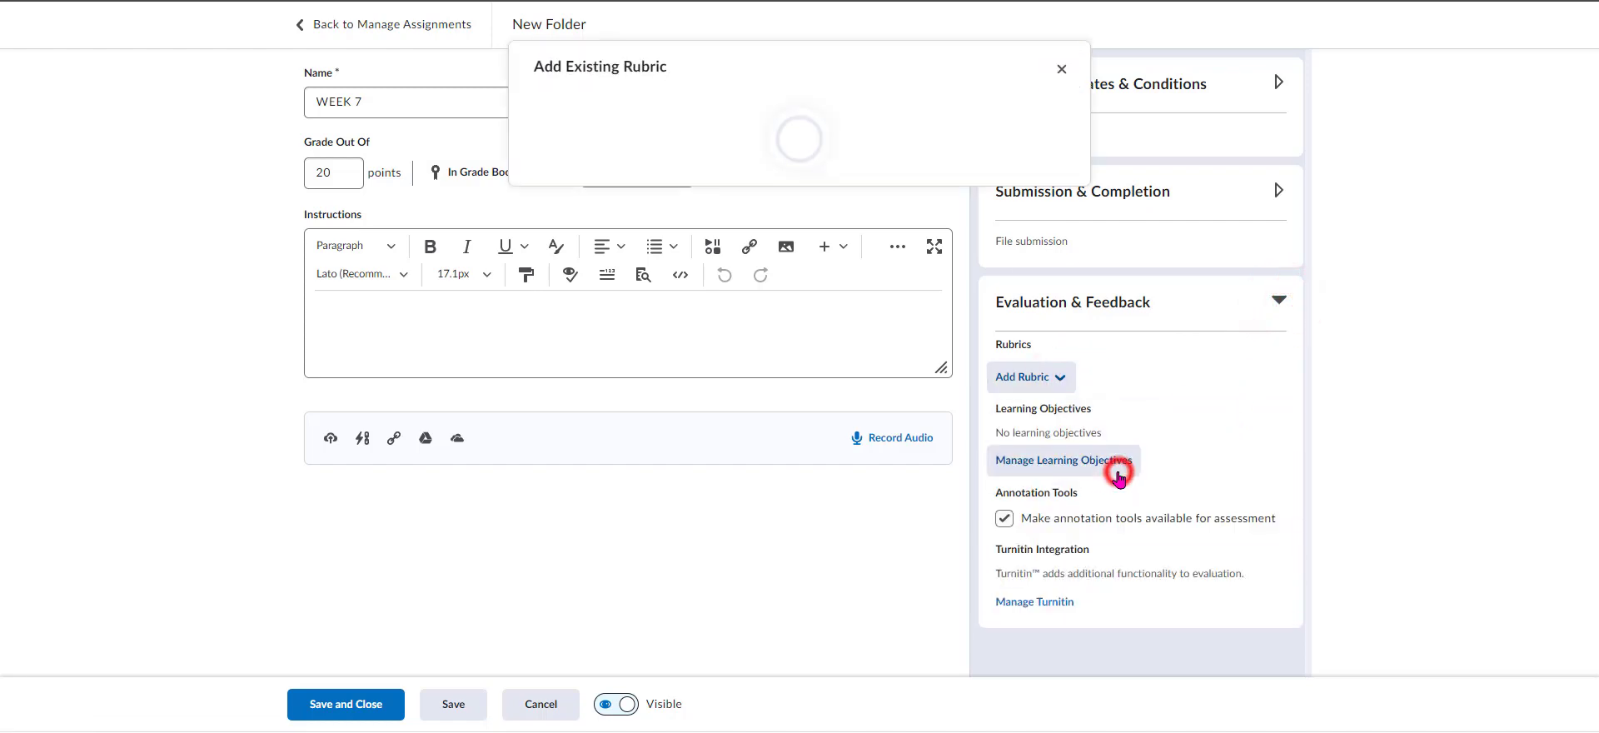
click(543, 258)
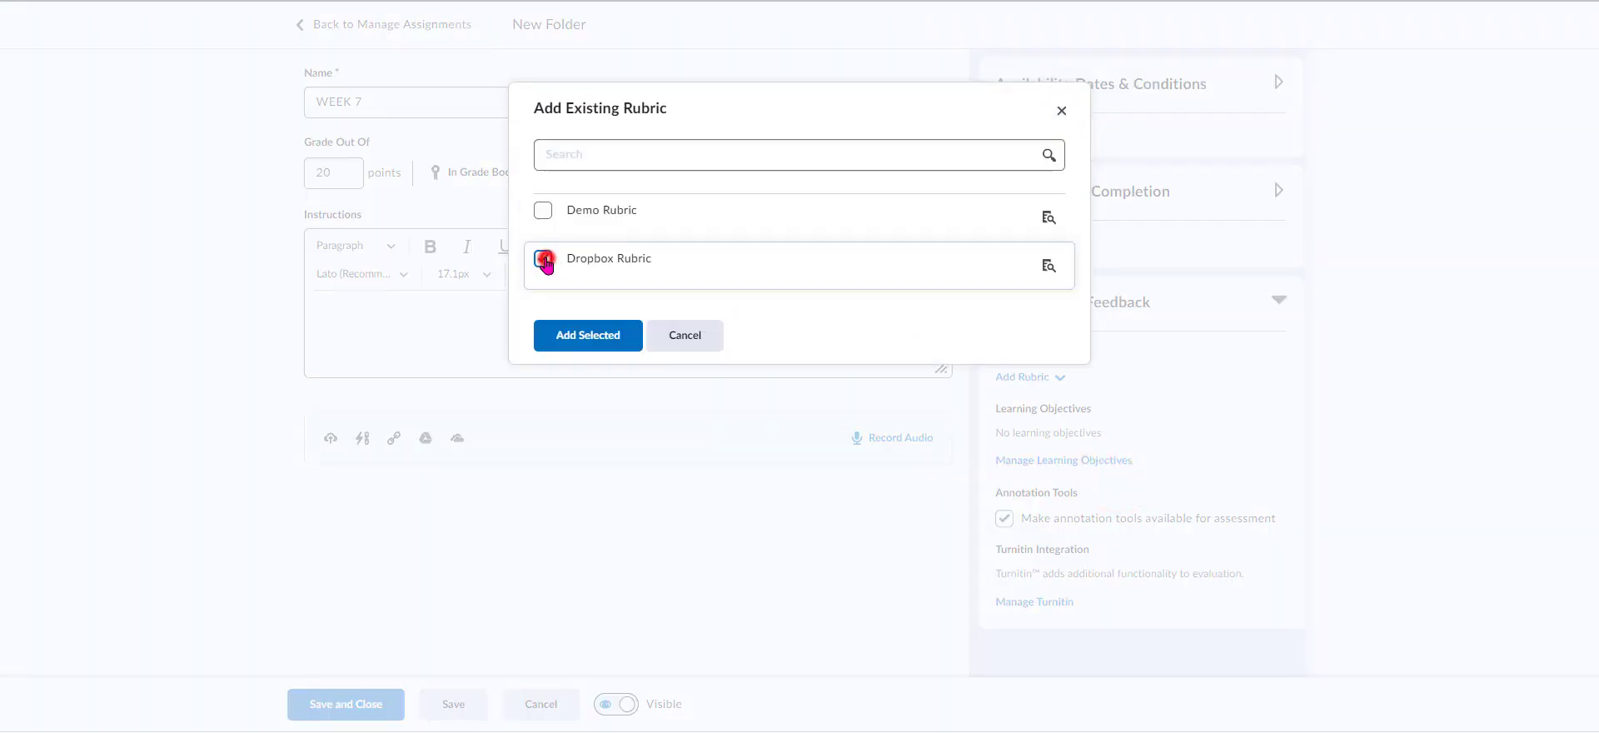
click(607, 357)
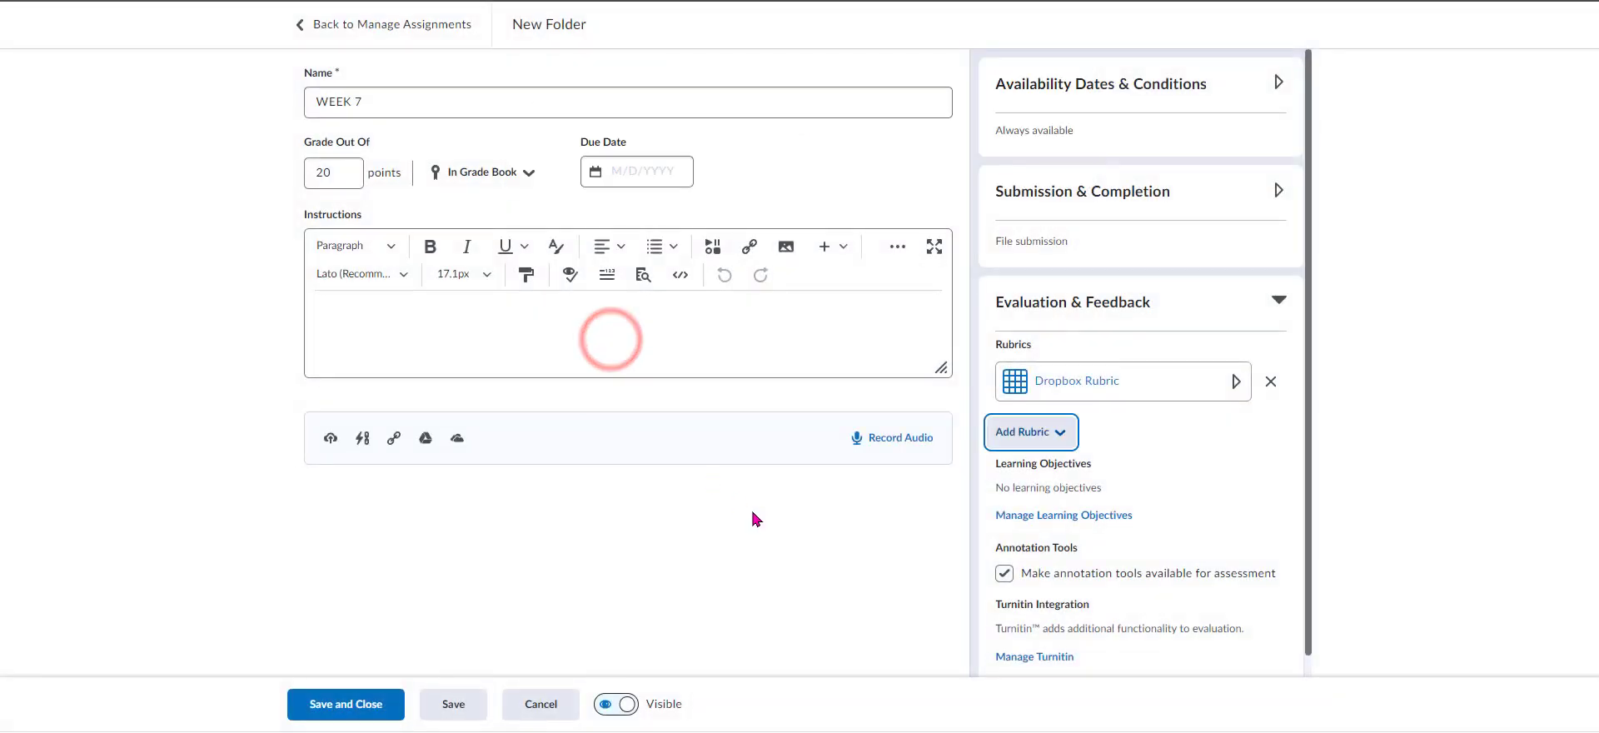
Enable the Turnitin Similarity Report for the WEEK 7 folder, let learners see similarity scores in their submission folder, and save the integration.
scroll(1057, 596, down, 1)
click(1071, 639)
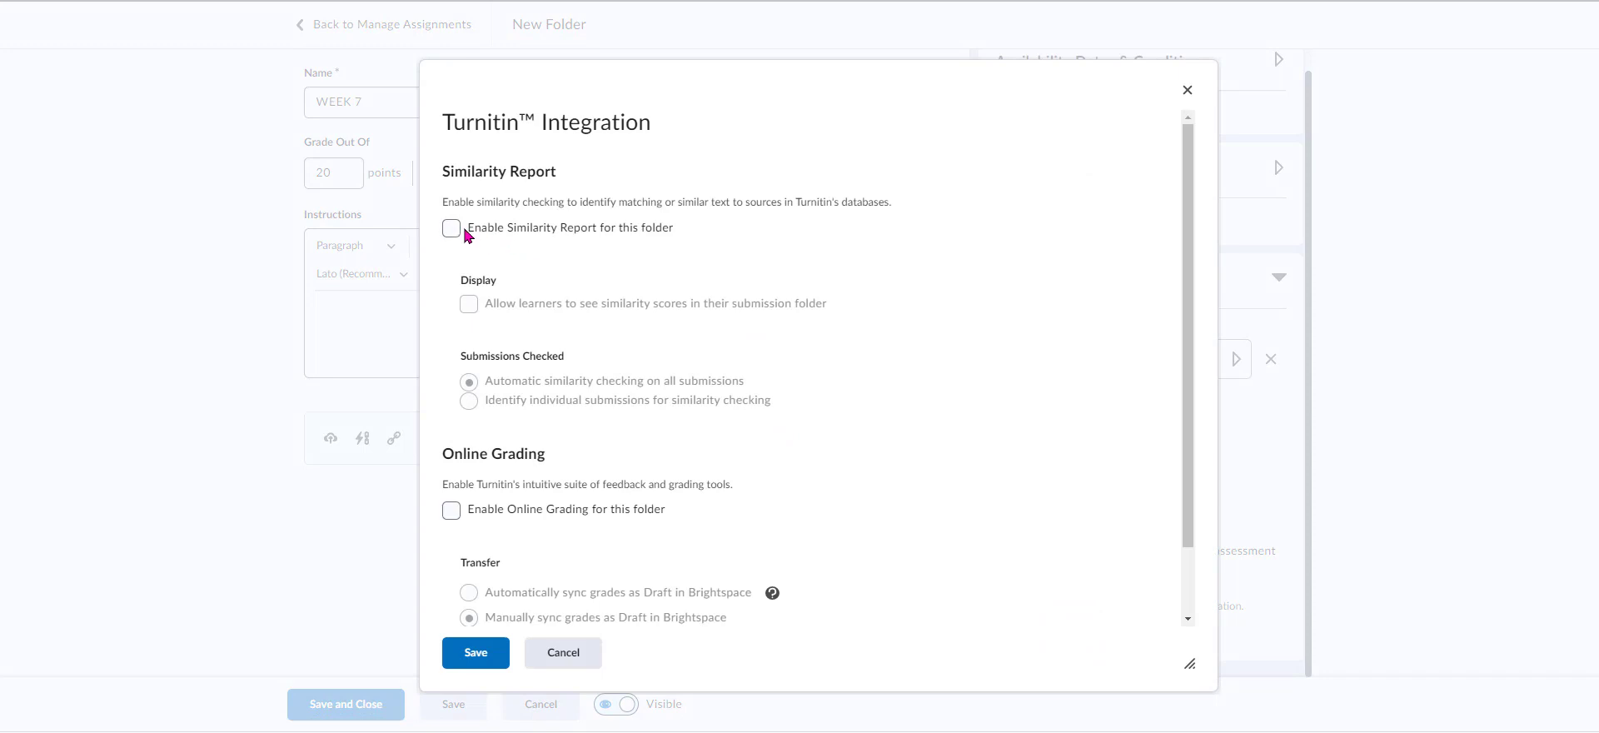
click(450, 230)
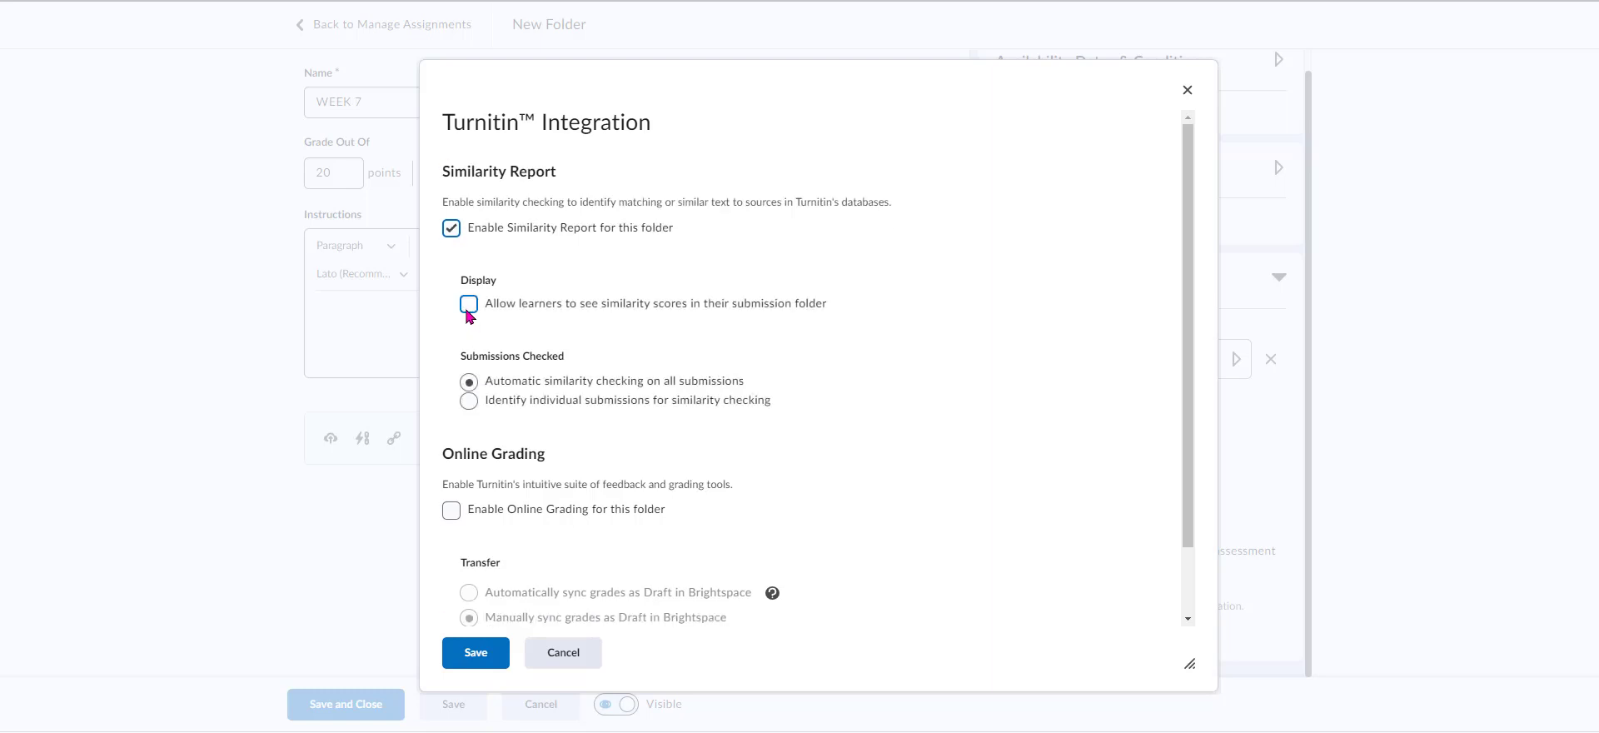
click(469, 303)
scroll(633, 343, down, 1)
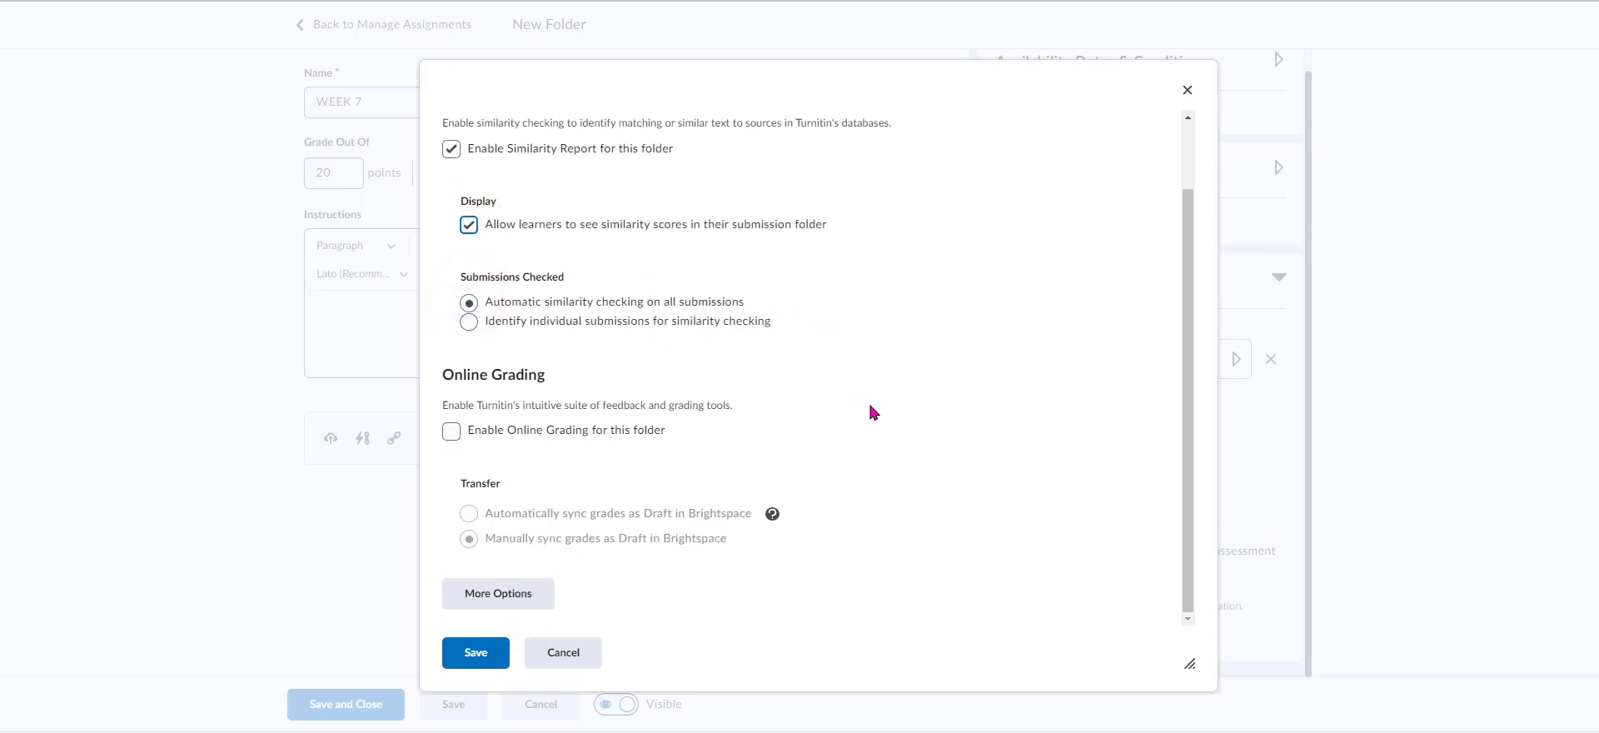
click(478, 654)
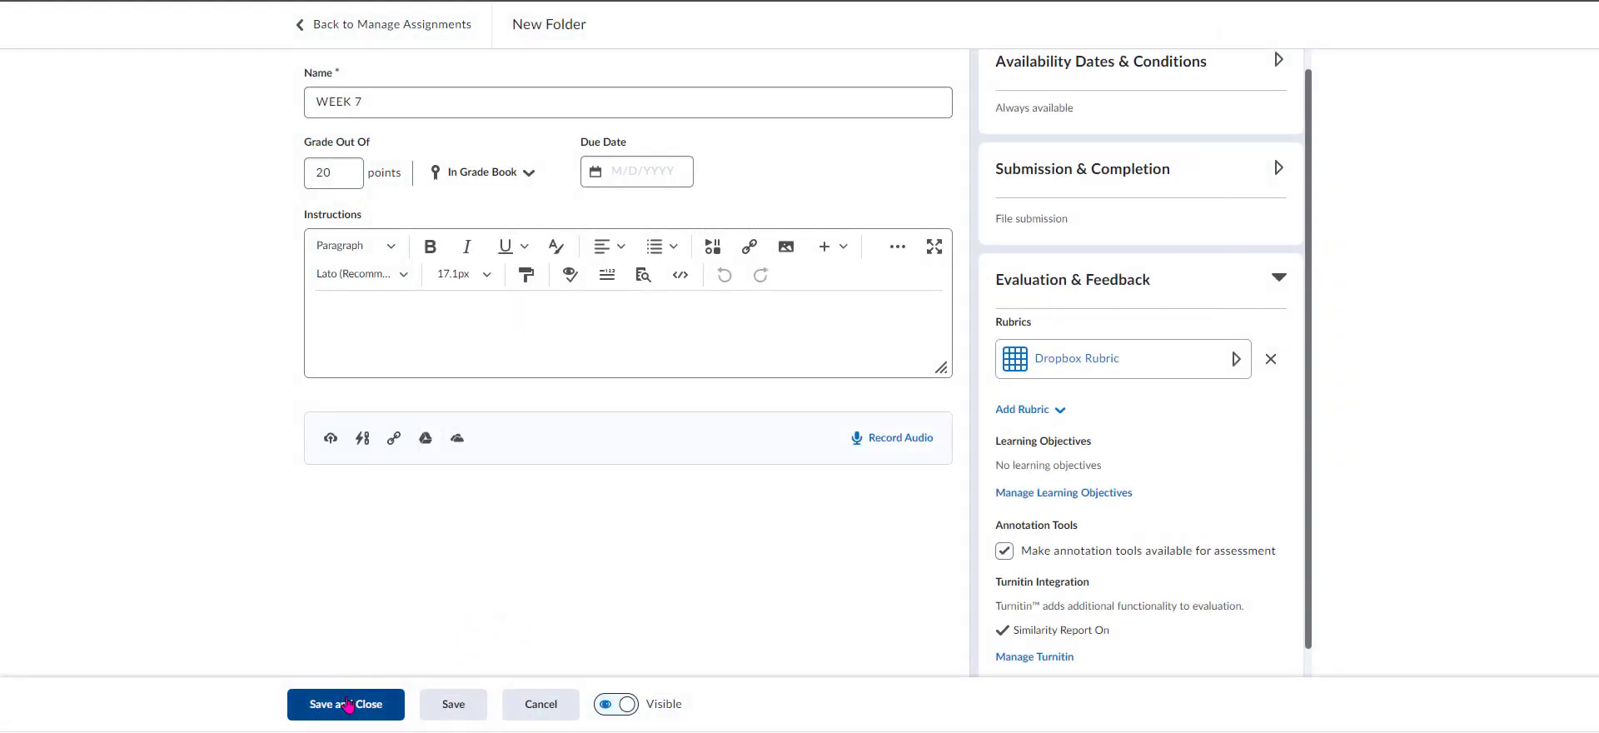
Save and close the WEEK 7 folder and review the Dropbox Folders list.
click(348, 705)
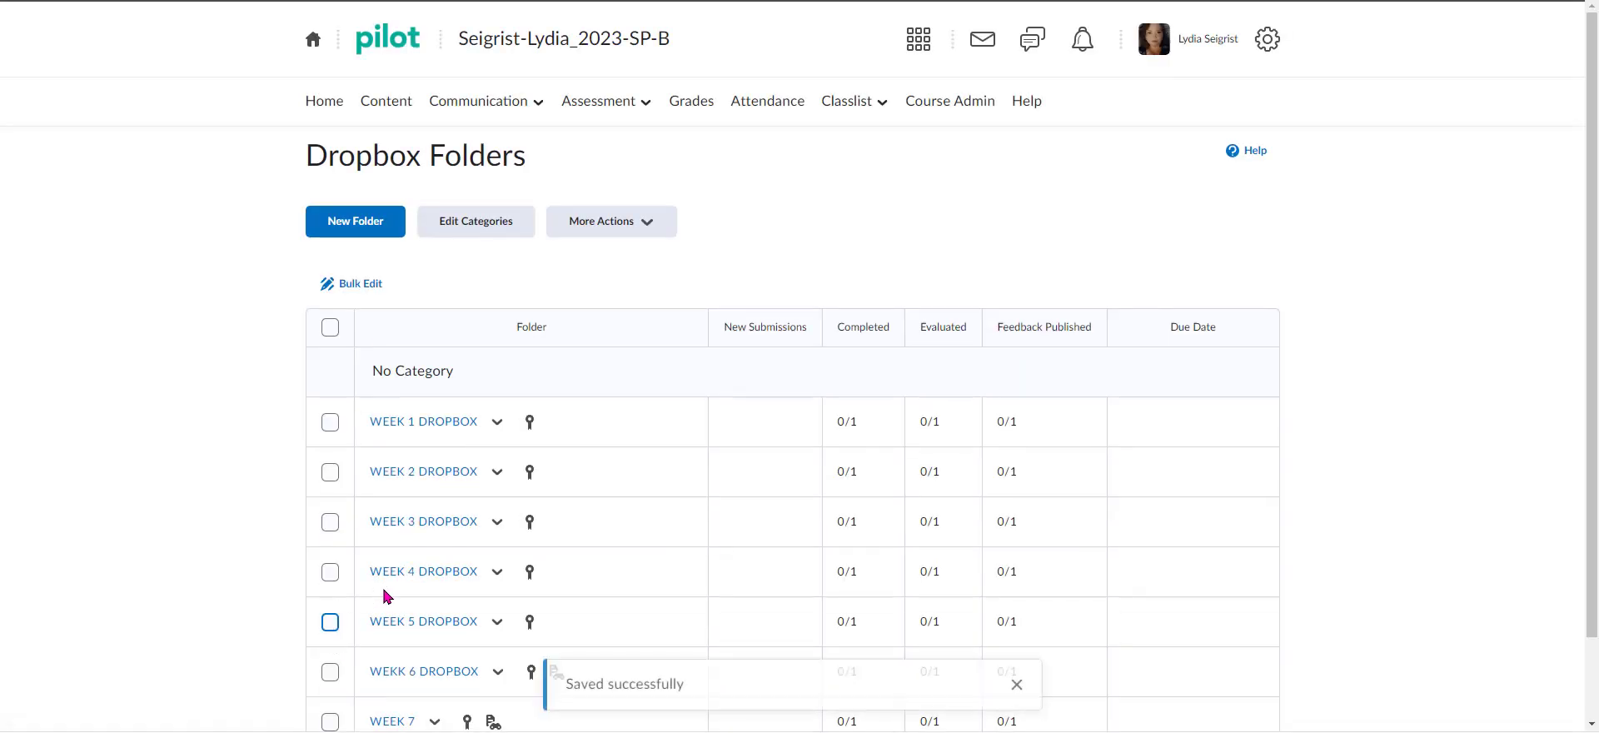
scroll(642, 535, down, 1)
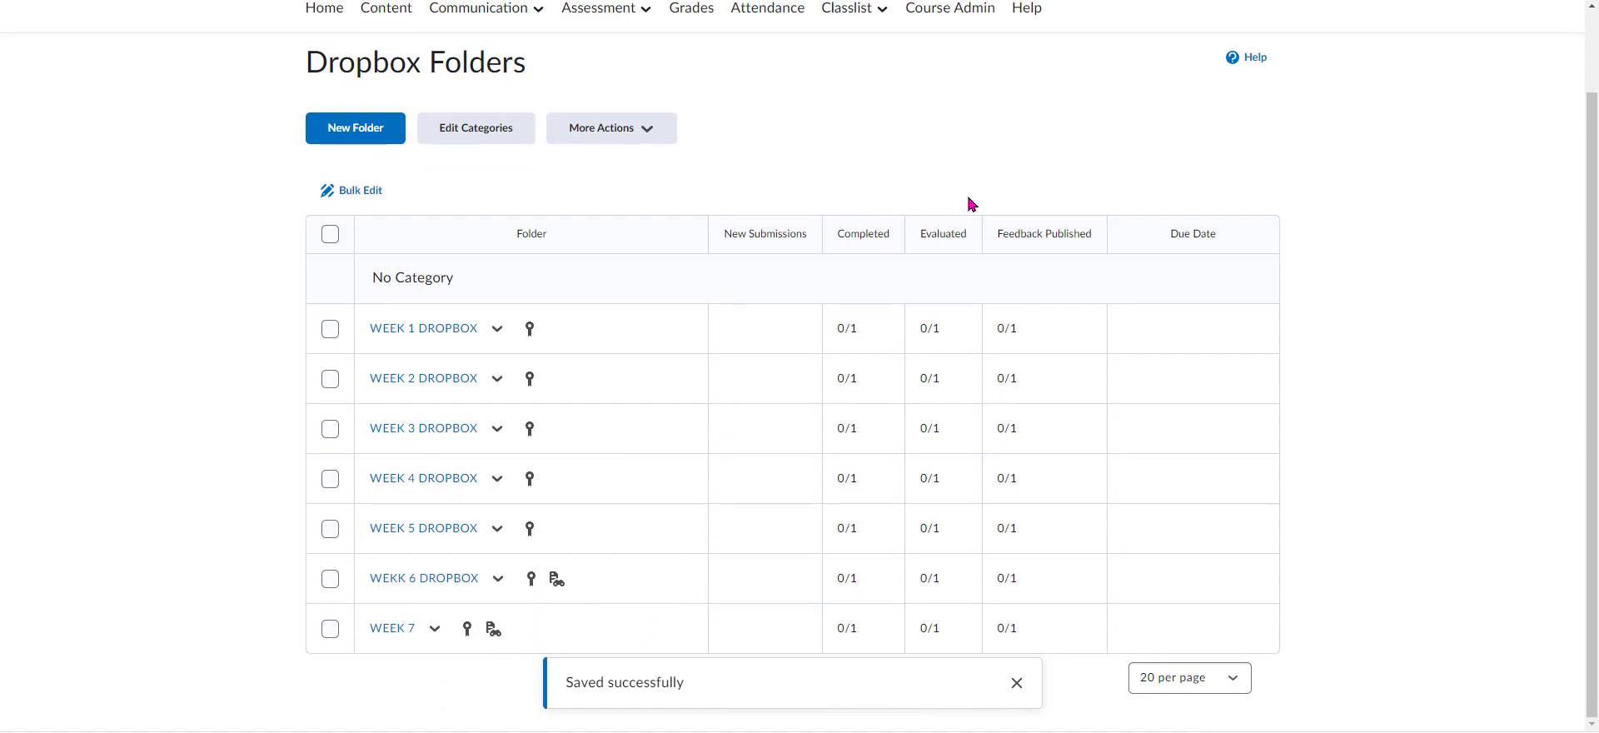
scroll(1138, 186, up, 1)
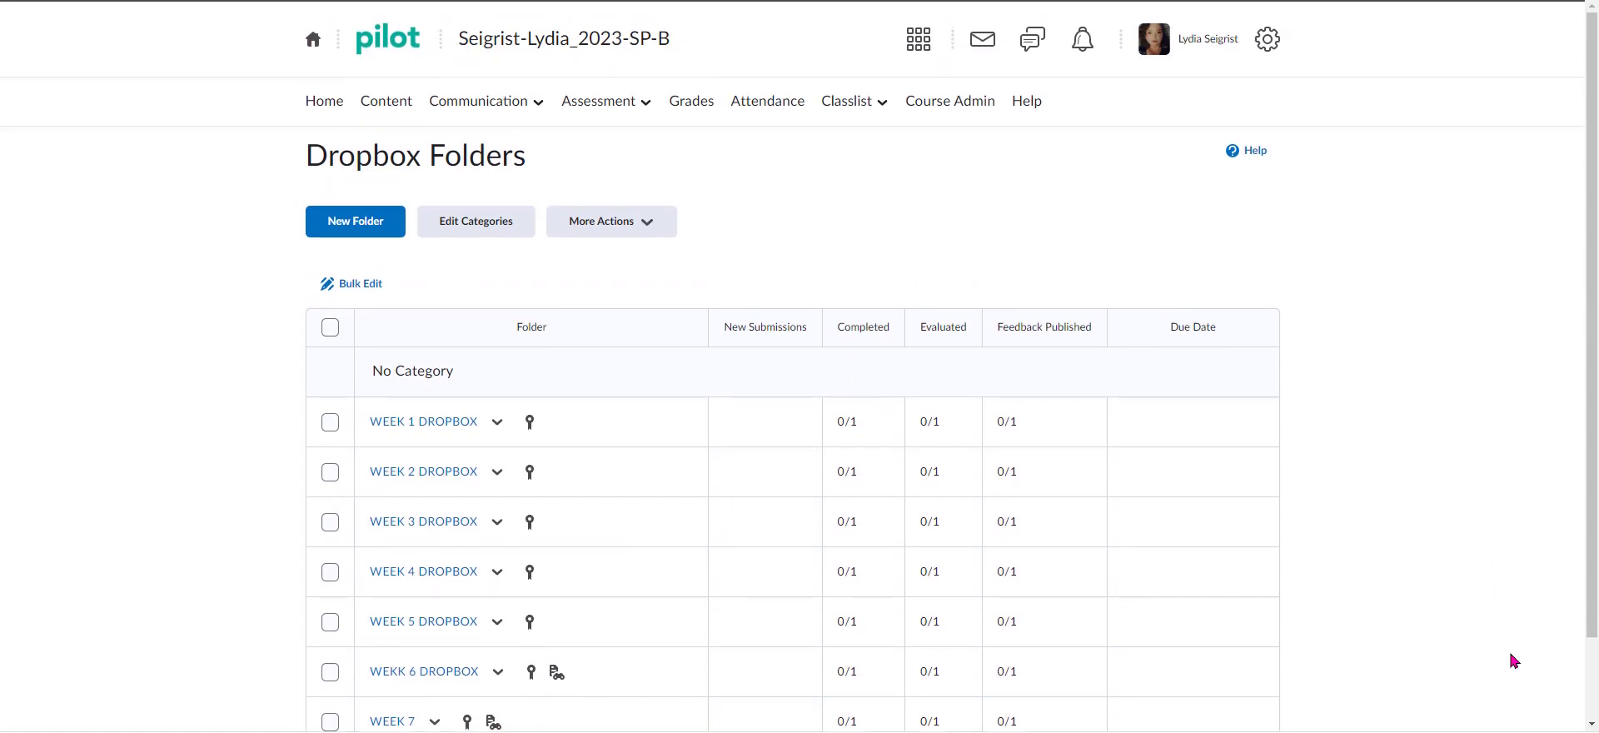